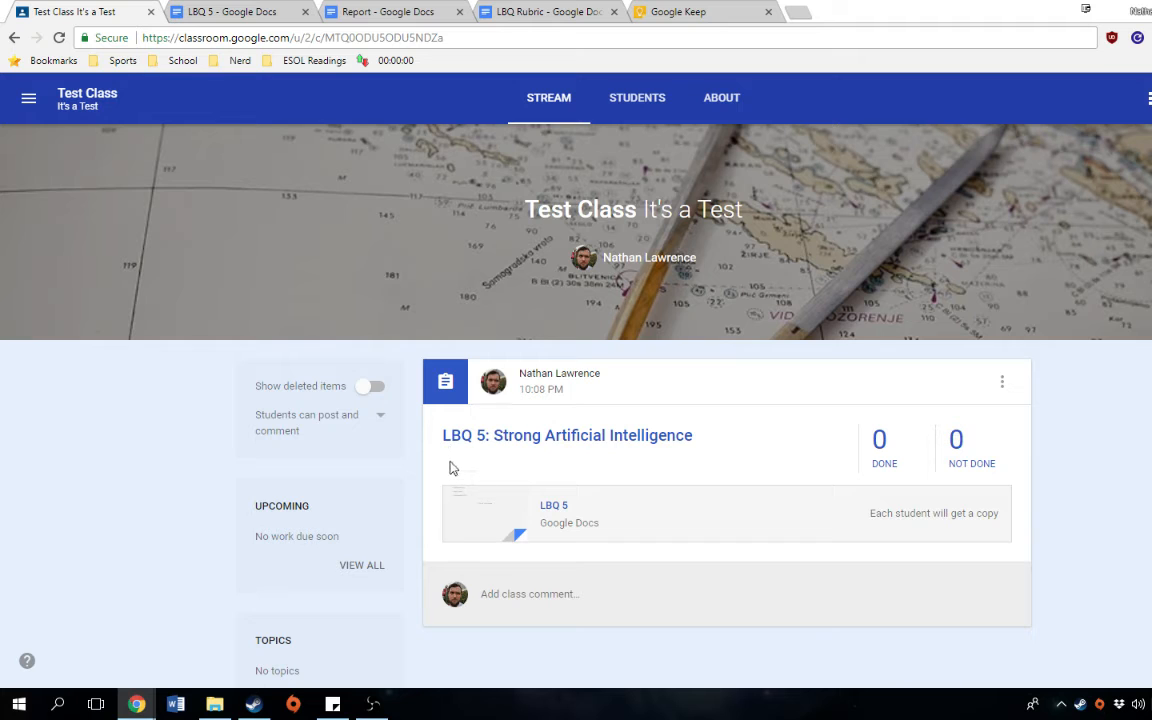
- Review the rubric table in the LBQ 5 document, from Introduction down to the Grade row, and return to the Test Class stream
{"action": "left_click", "coordinate": [253, 10]}
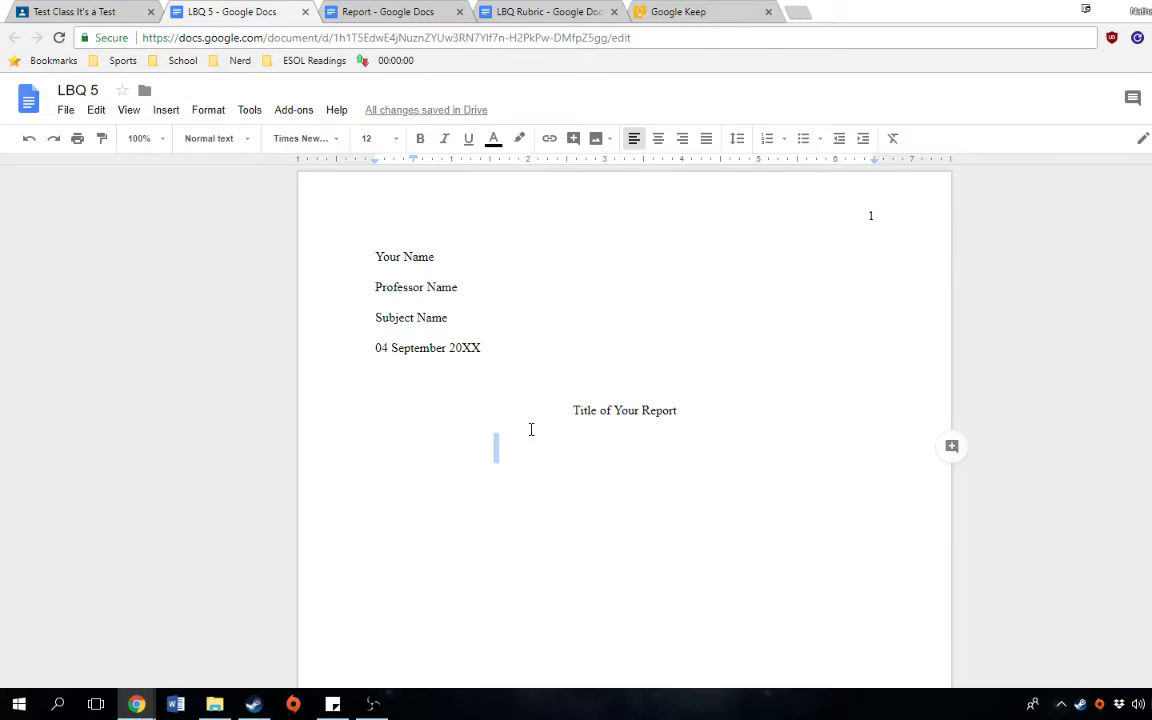
{"action": "left_click", "coordinate": [481, 478]}
{"action": "scroll", "coordinate": [517, 442], "scroll_direction": "down", "scroll_amount": 14}
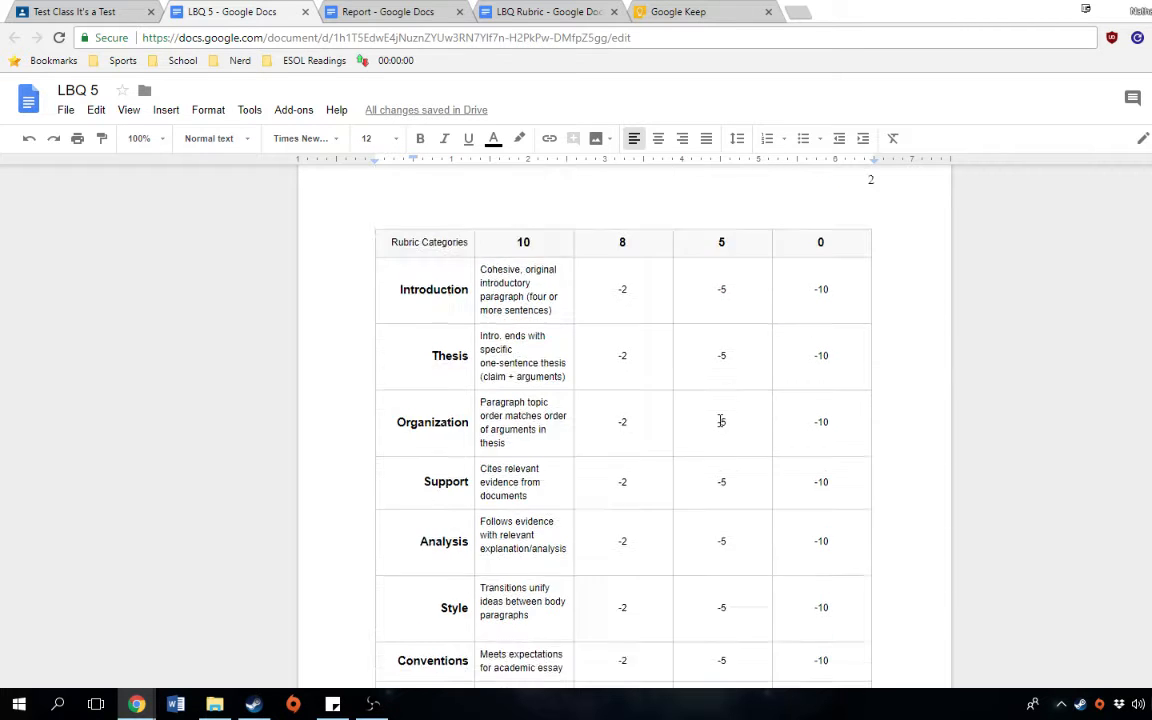
{"action": "scroll", "coordinate": [720, 419], "scroll_direction": "up", "scroll_amount": 3}
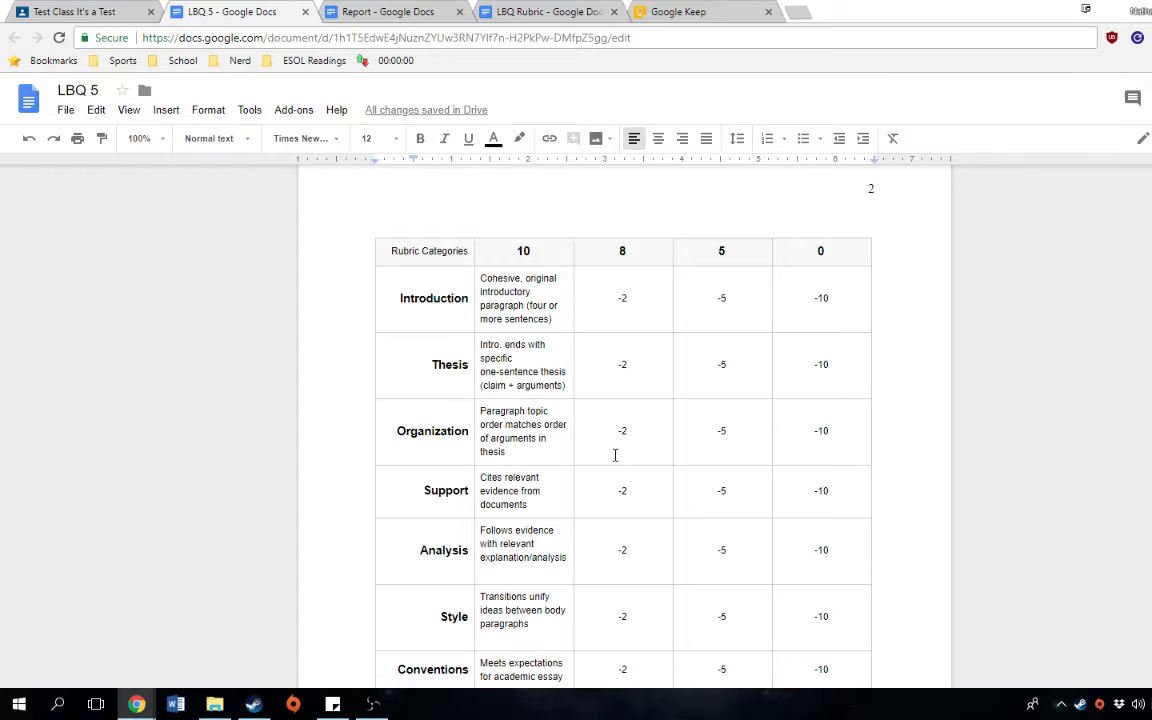
{"action": "scroll", "coordinate": [616, 454], "scroll_direction": "down", "scroll_amount": 1}
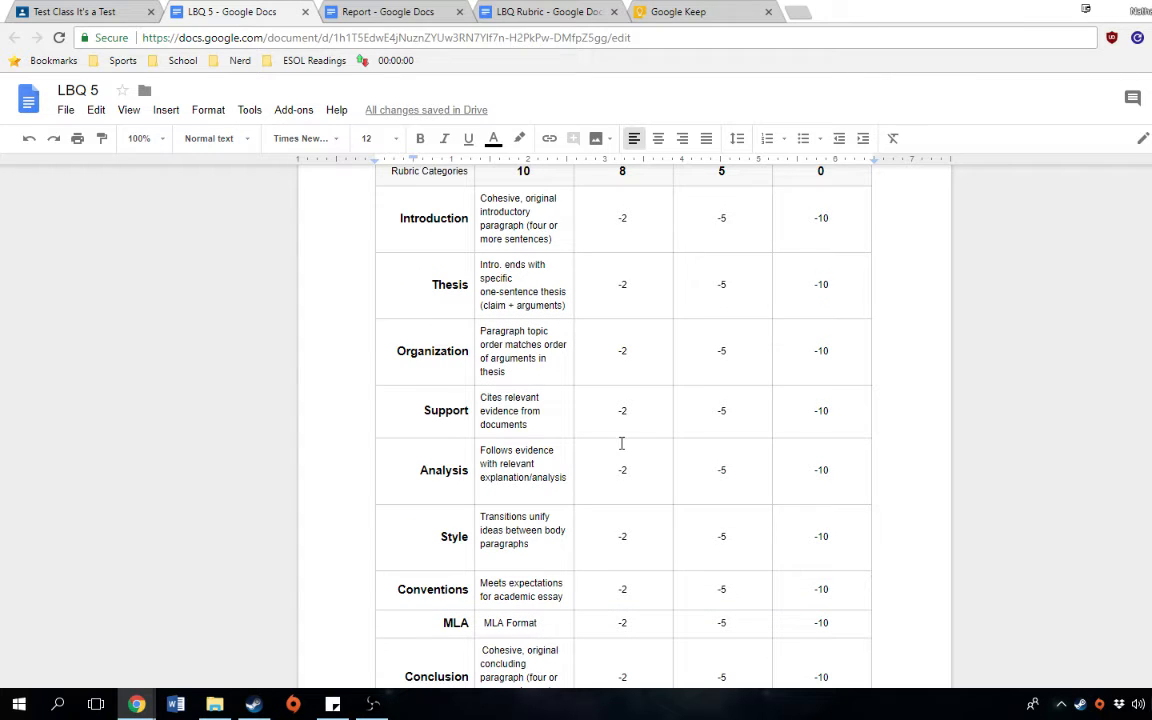
{"action": "scroll", "coordinate": [621, 443], "scroll_direction": "down", "scroll_amount": 3}
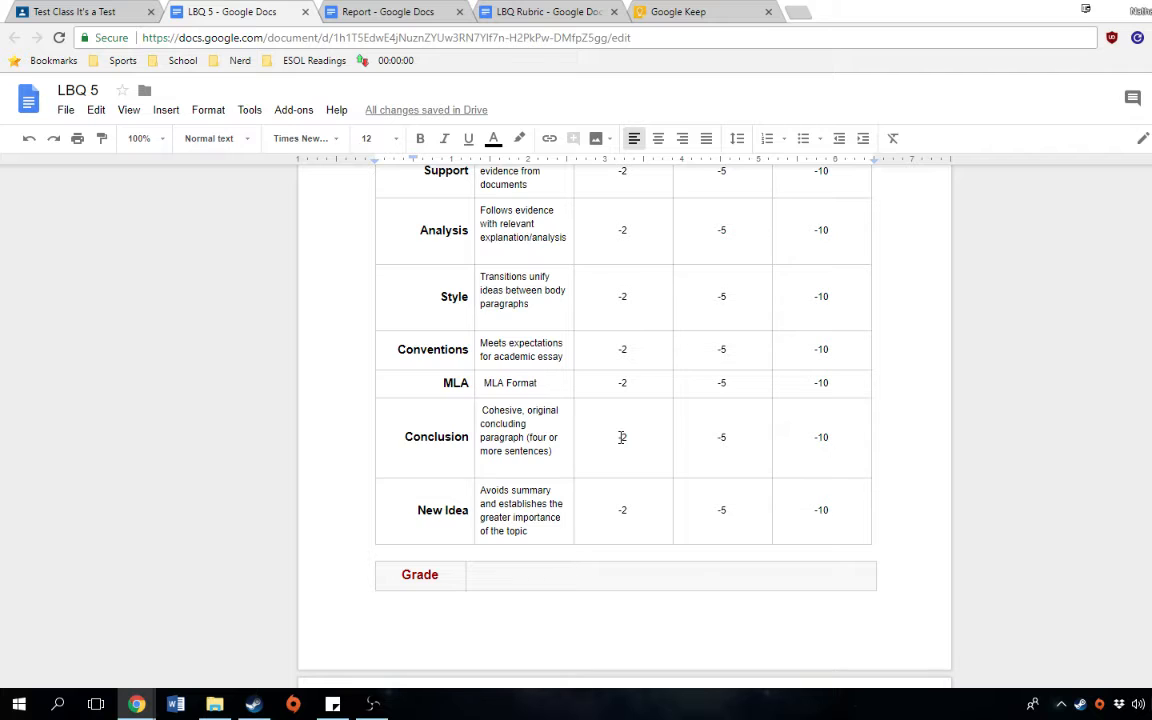
{"action": "scroll", "coordinate": [619, 437], "scroll_direction": "up", "scroll_amount": 4}
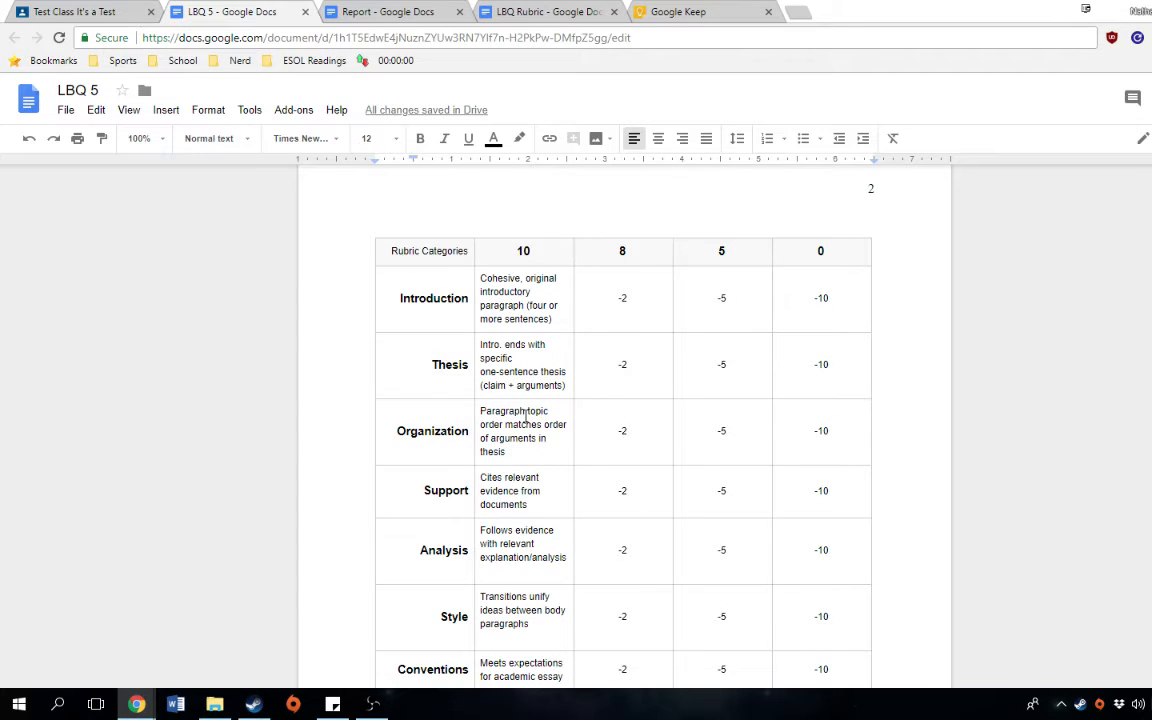
{"action": "scroll", "coordinate": [525, 417], "scroll_direction": "down", "scroll_amount": 8}
{"action": "scroll", "coordinate": [525, 418], "scroll_direction": "up", "scroll_amount": 6}
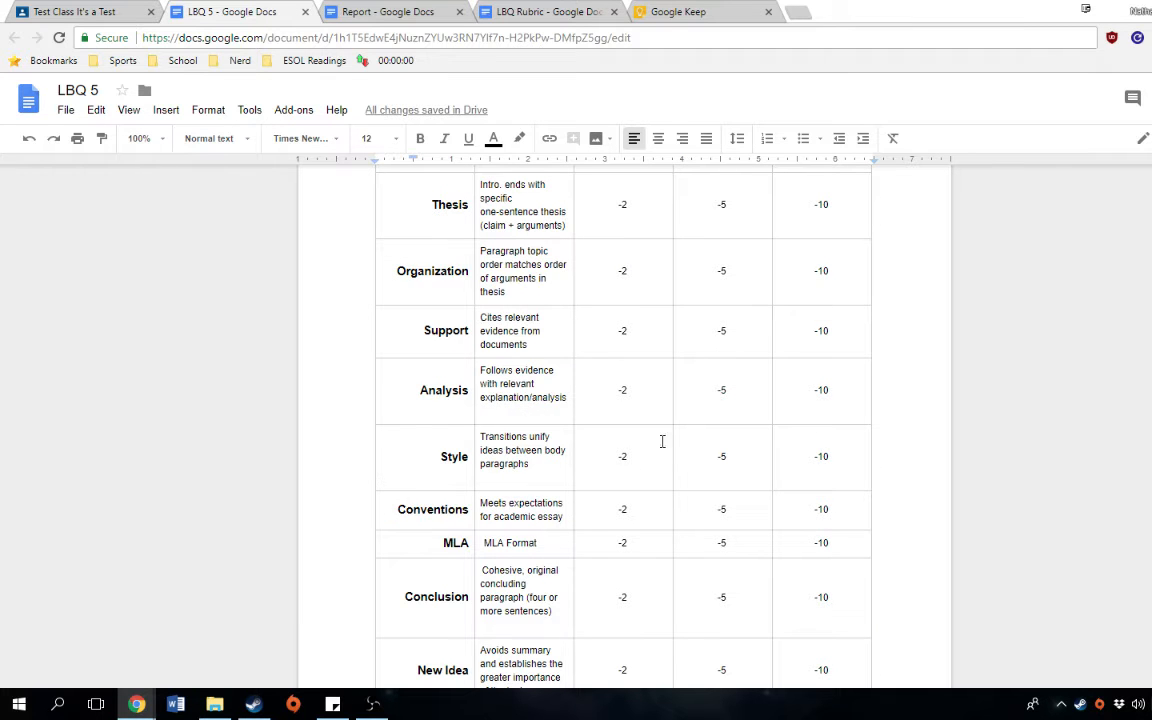
{"action": "scroll", "coordinate": [369, 333], "scroll_direction": "up", "scroll_amount": 5}
{"action": "scroll", "coordinate": [369, 333], "scroll_direction": "up", "scroll_amount": 8}
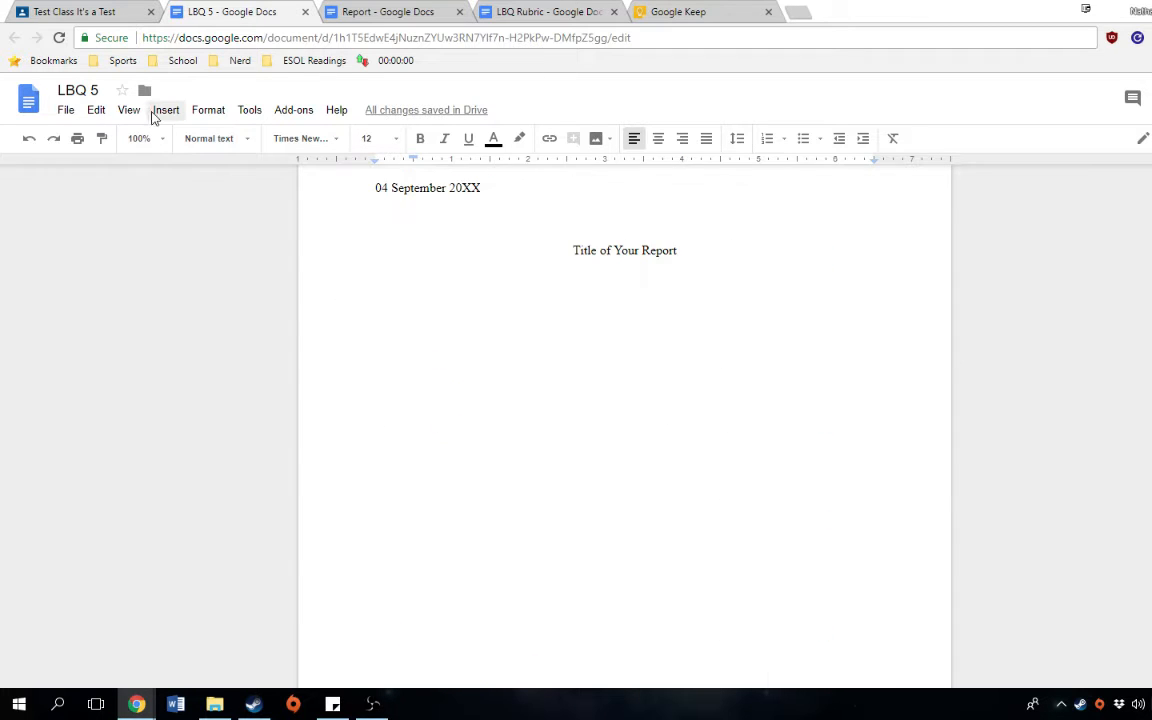
{"action": "left_click", "coordinate": [77, 12]}
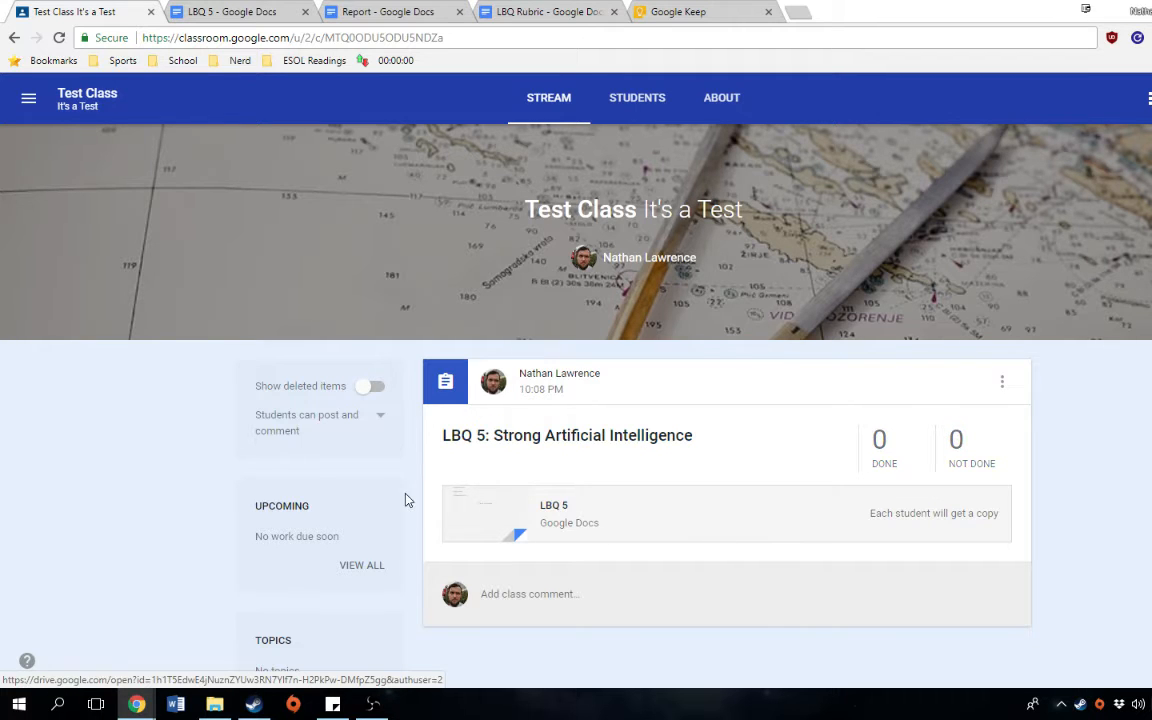
- In the Report document, search the available add-ons for "orange slice" and close the add-ons window
{"action": "left_click", "coordinate": [410, 10]}
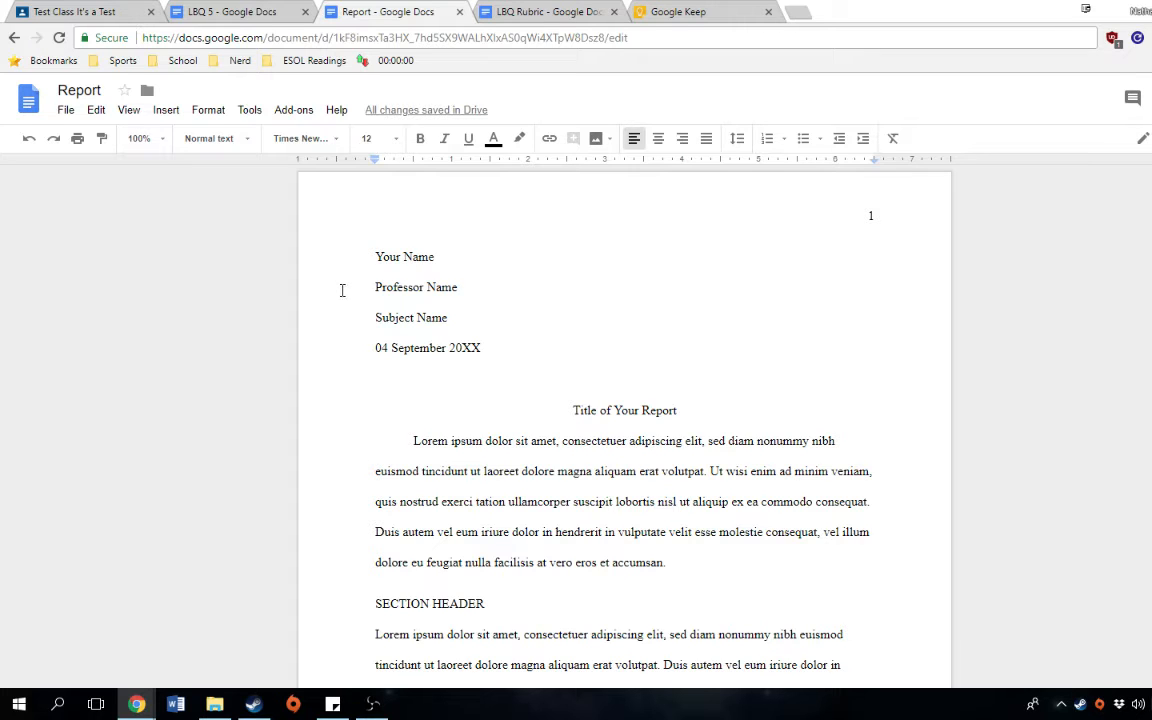
{"action": "left_click", "coordinate": [298, 112]}
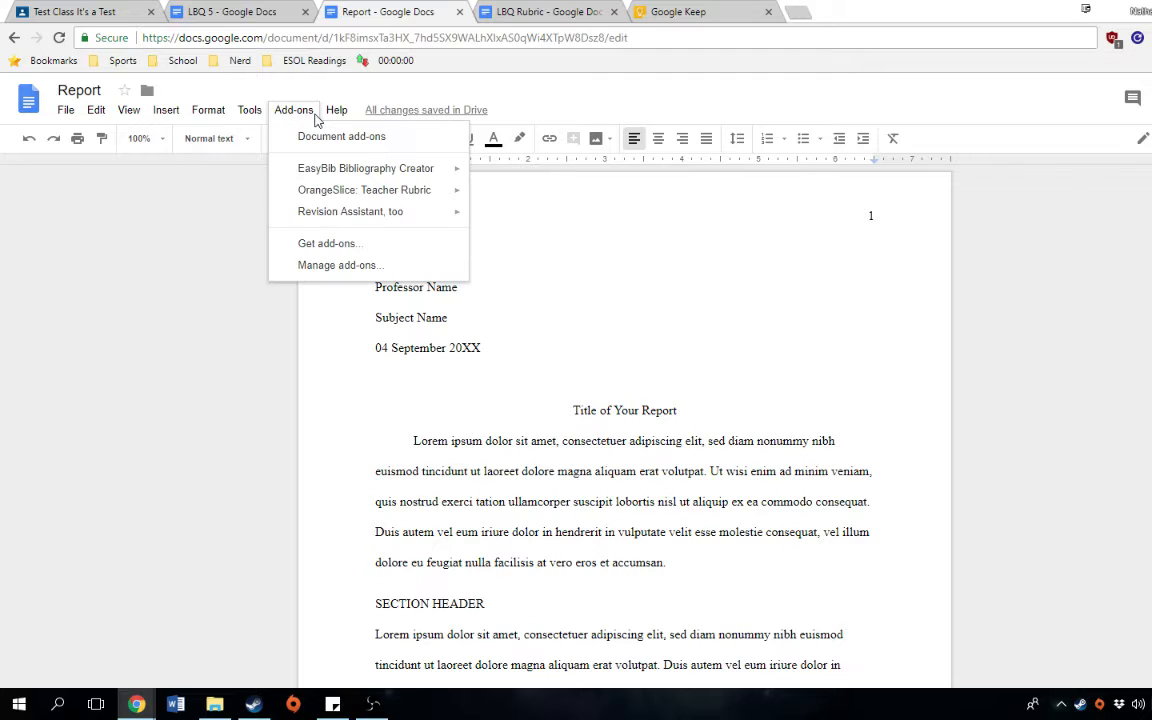
{"action": "left_click", "coordinate": [367, 260]}
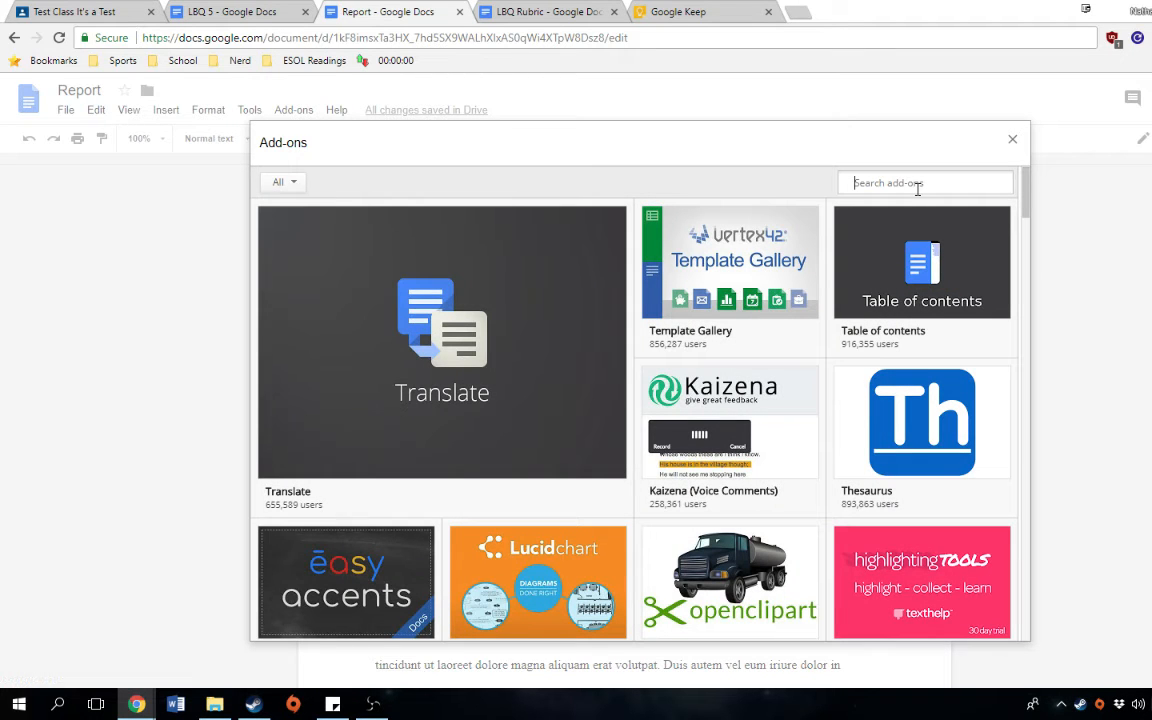
{"action": "type", "text": "orange slice"}
{"action": "key", "text": "Return"}
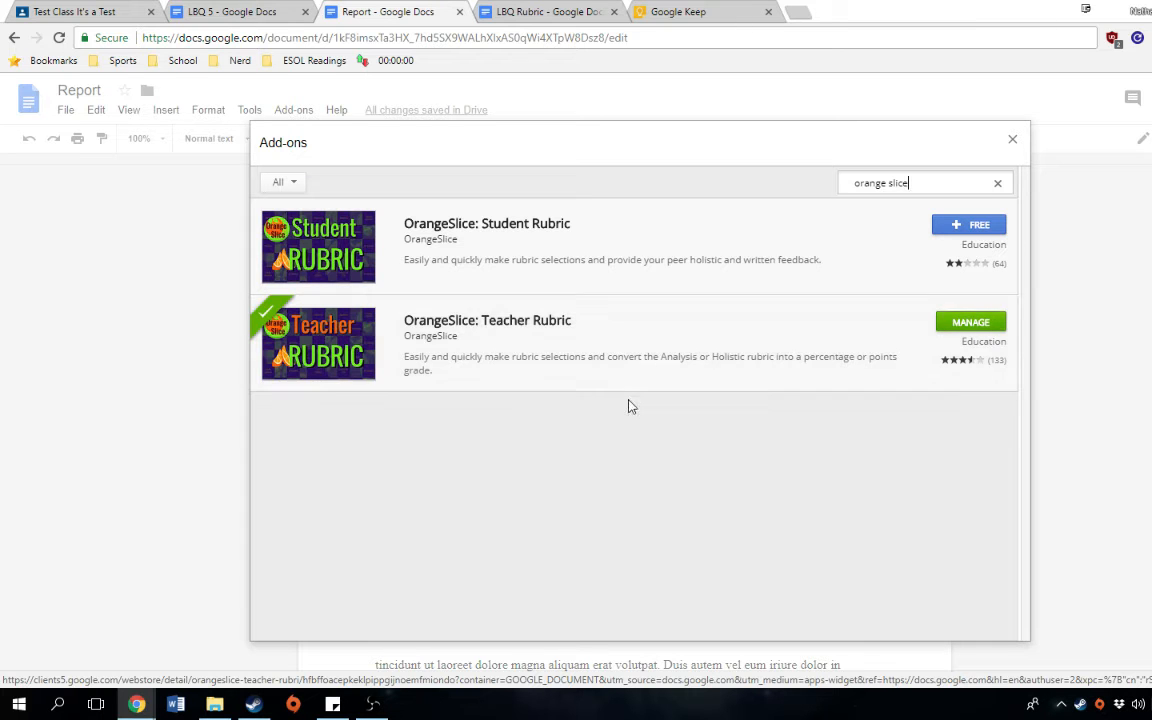
{"action": "left_click", "coordinate": [1012, 139]}
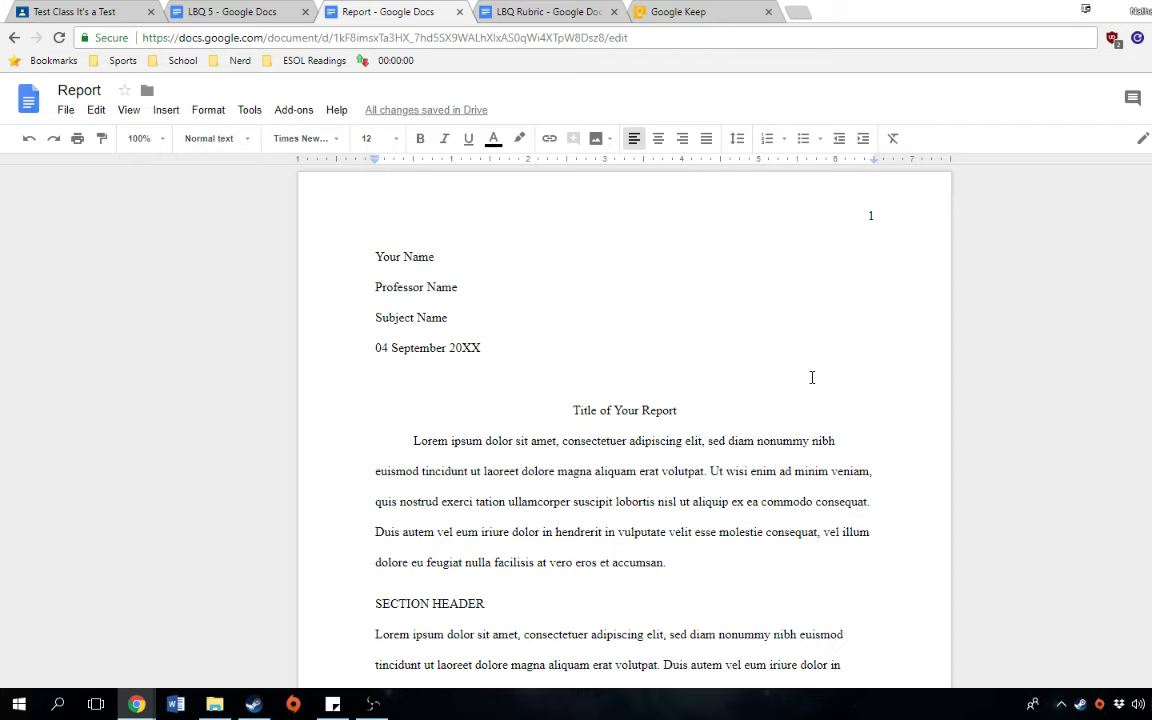
- Look over the Report document's rubric on page 3 and create a new blank document from it
{"action": "scroll", "coordinate": [779, 357], "scroll_direction": "down", "scroll_amount": 20}
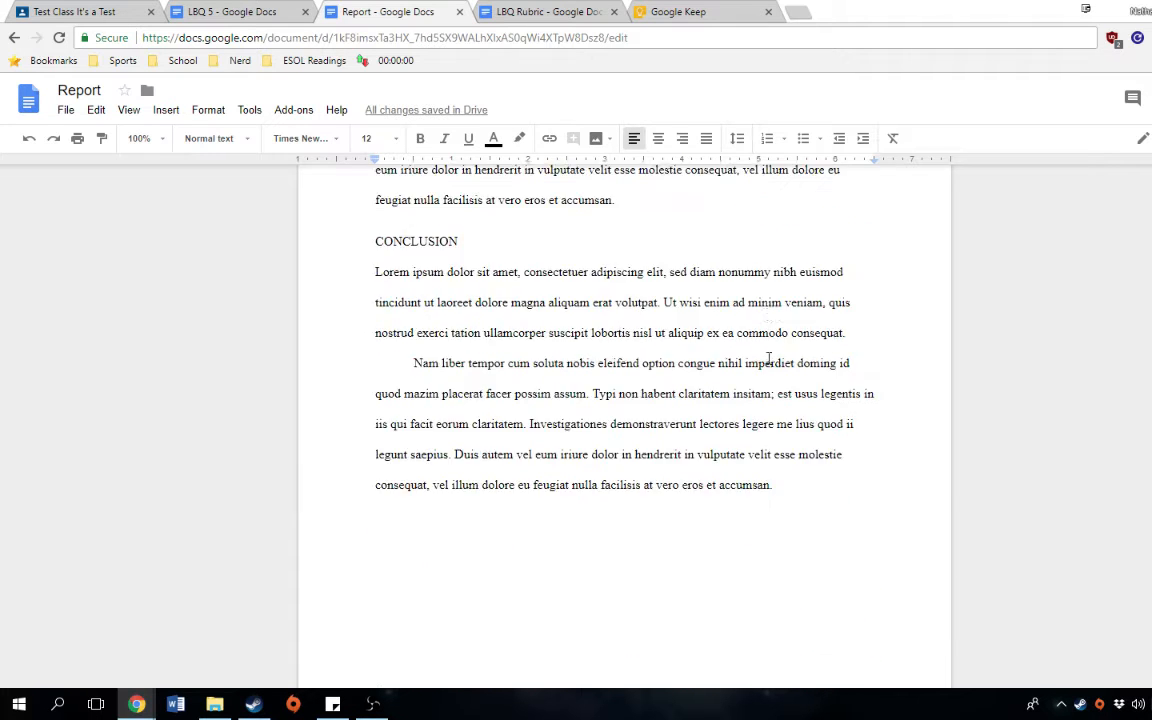
{"action": "scroll", "coordinate": [768, 357], "scroll_direction": "up", "scroll_amount": 5}
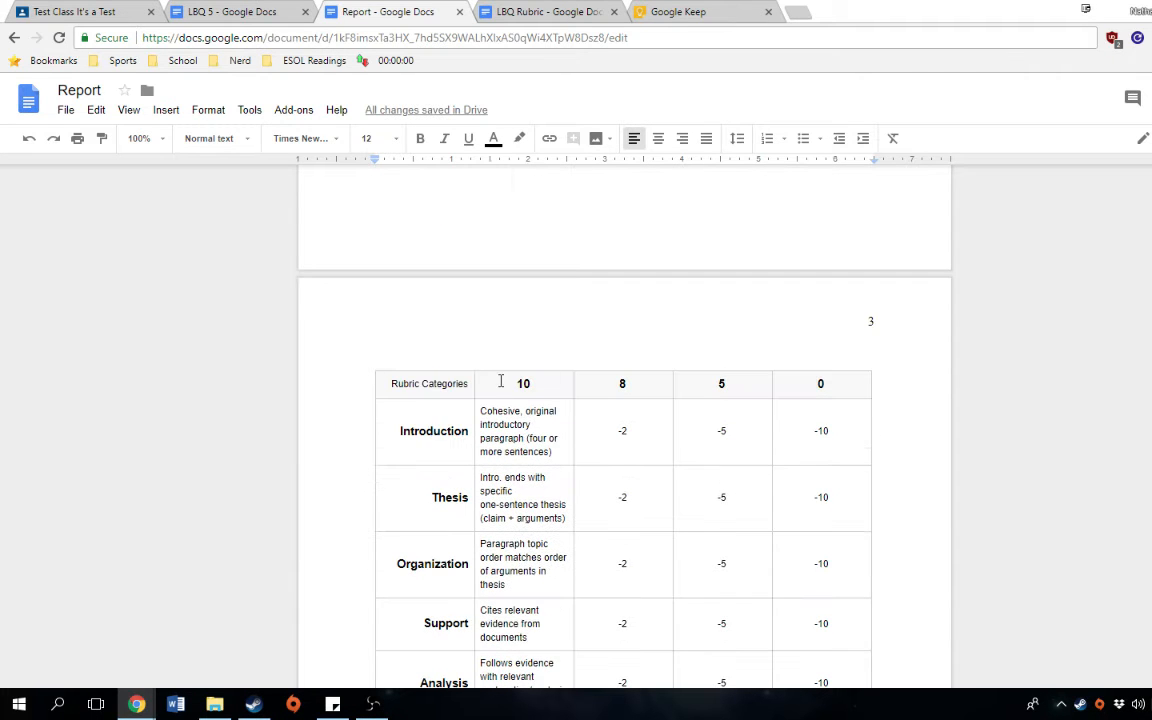
{"action": "scroll", "coordinate": [500, 381], "scroll_direction": "up", "scroll_amount": 4}
{"action": "scroll", "coordinate": [500, 381], "scroll_direction": "up", "scroll_amount": 5}
{"action": "left_click", "coordinate": [64, 112]}
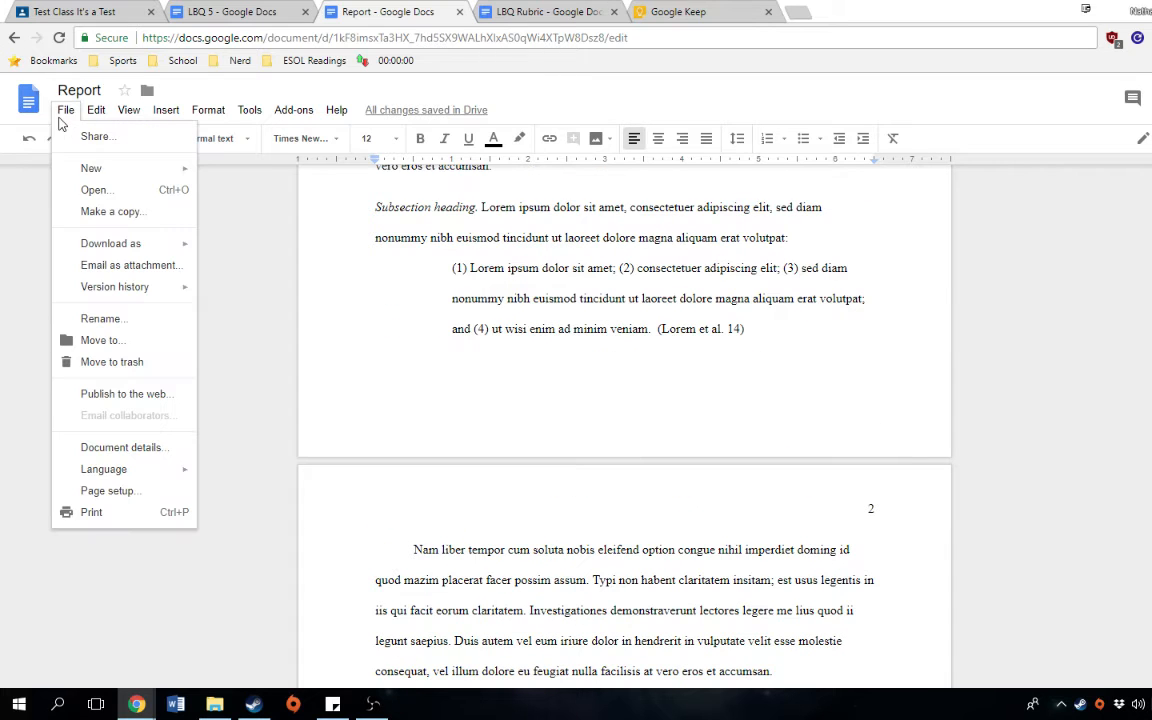
{"action": "mouse_move", "coordinate": [165, 168]}
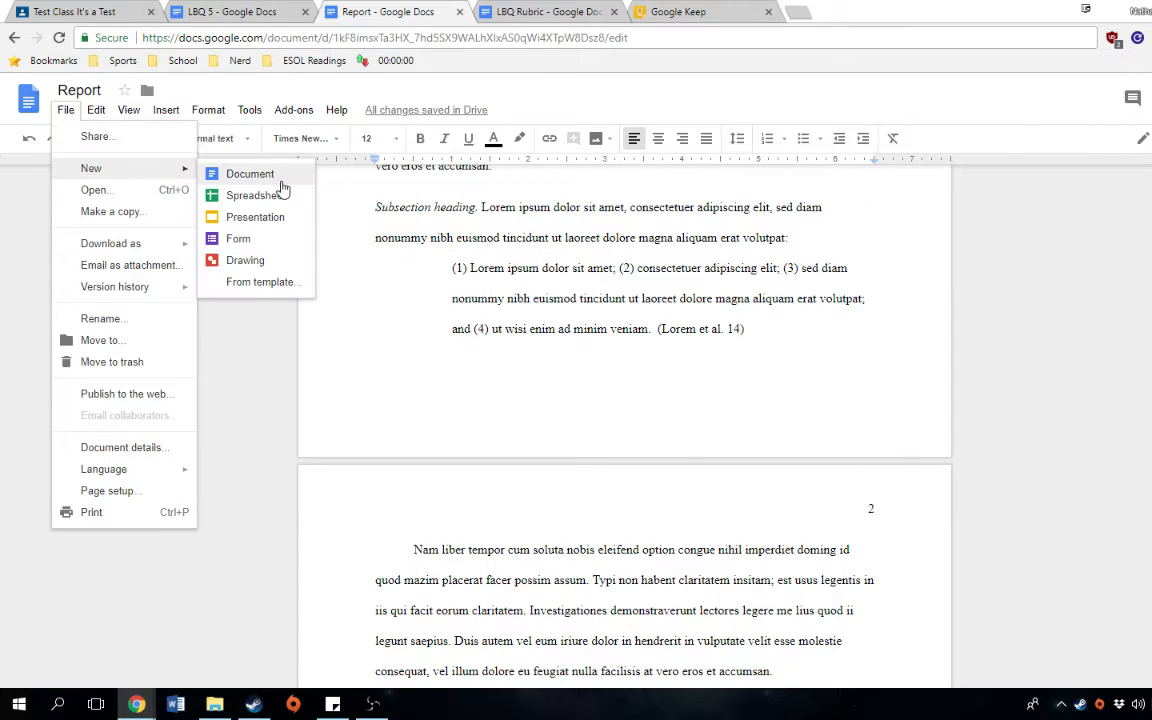
{"action": "left_click", "coordinate": [252, 170]}
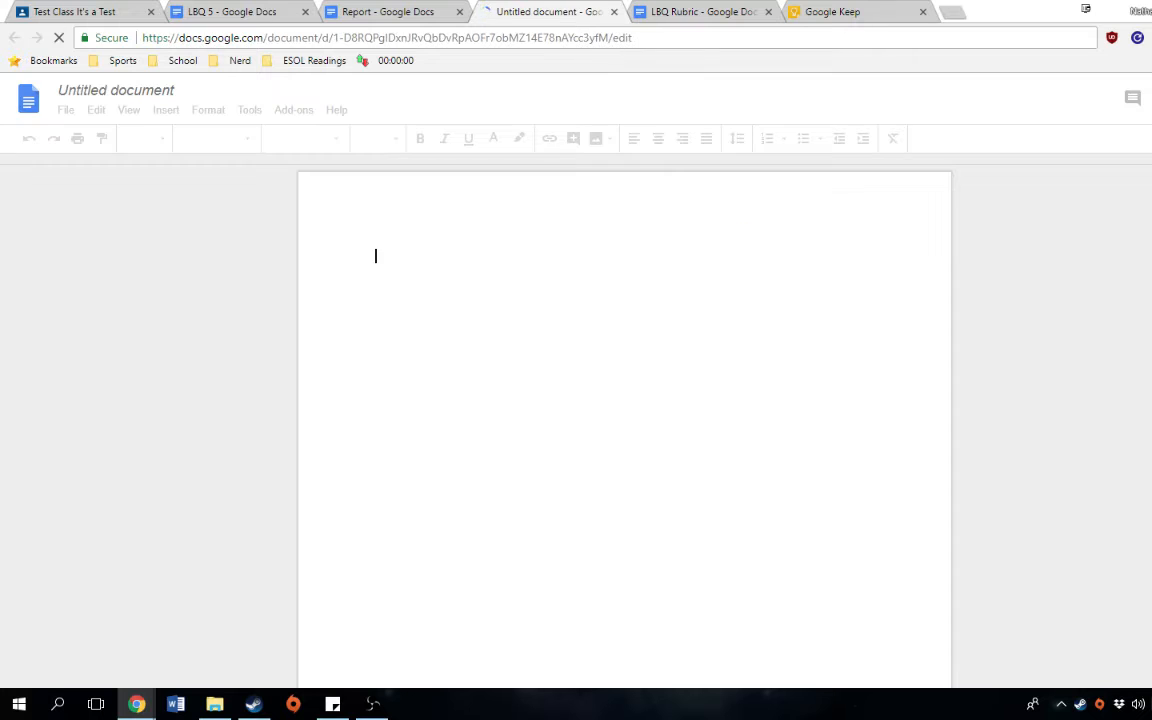
- Rename the untitled document as New LBQ Rubric
{"action": "left_click", "coordinate": [164, 90]}
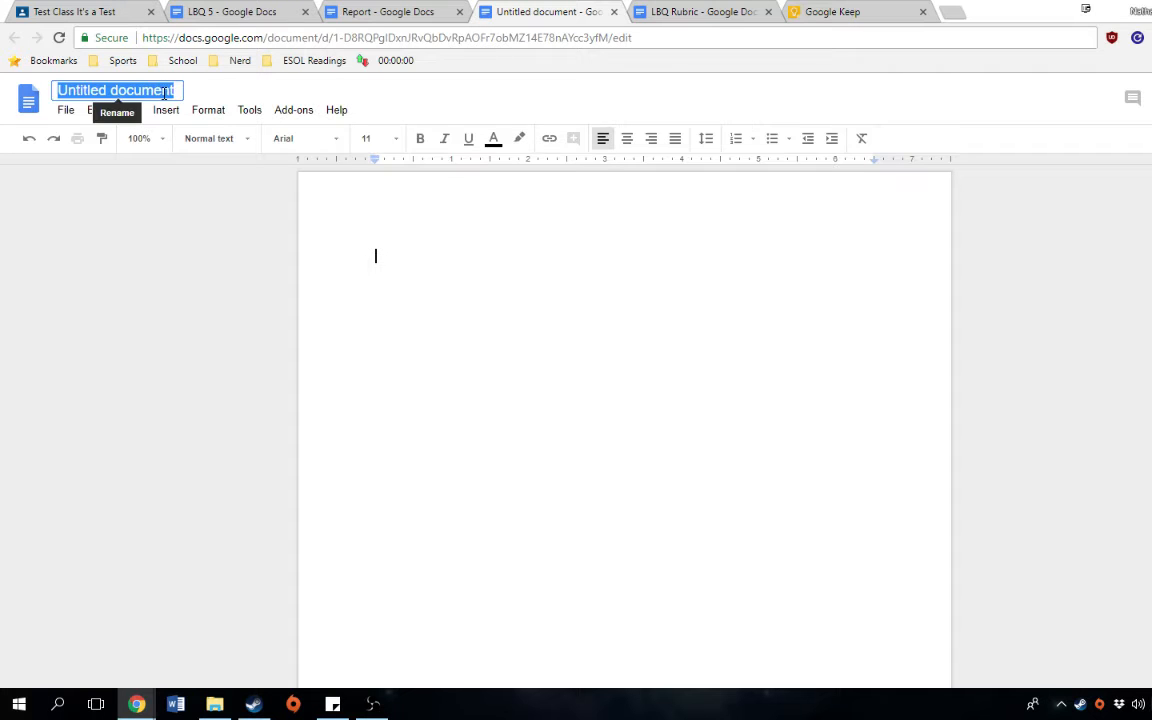
{"action": "type", "text": "R"}
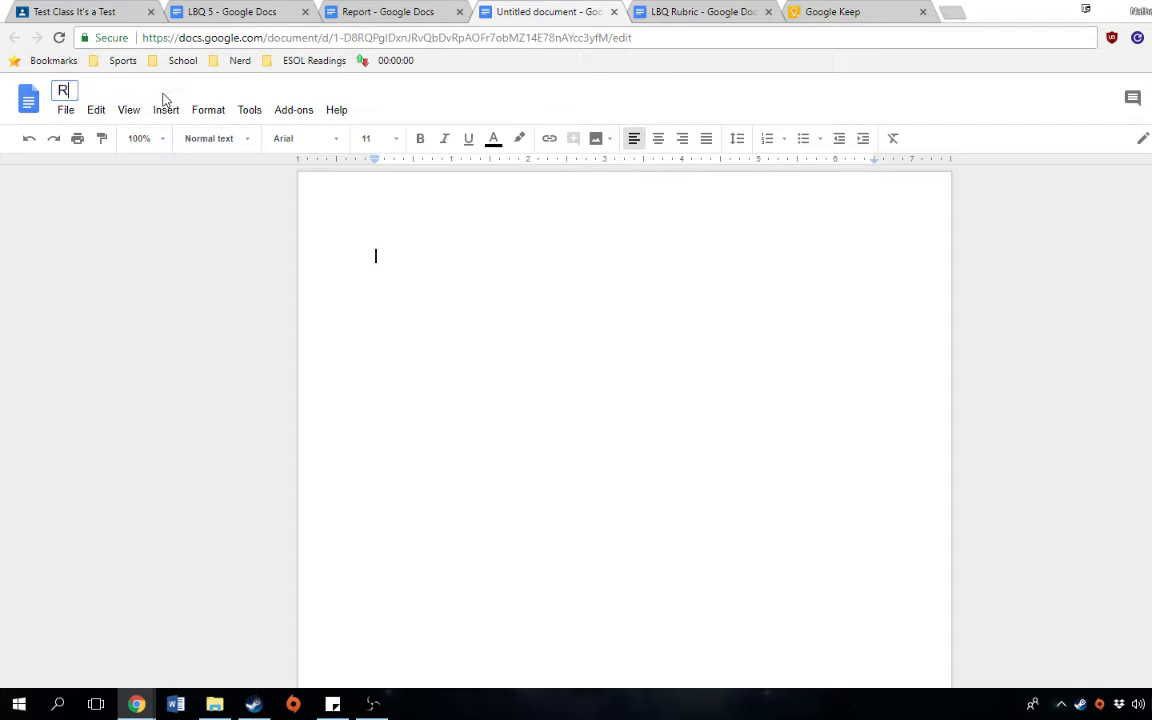
{"action": "key", "text": "BackSpace"}
{"action": "type", "text": "LB"}
{"action": "key", "text": "BackSpace"}
{"action": "key", "text": "BackSpace"}
{"action": "key", "text": "BackSpace"}
{"action": "type", "text": "ew LBQ Rubric"}
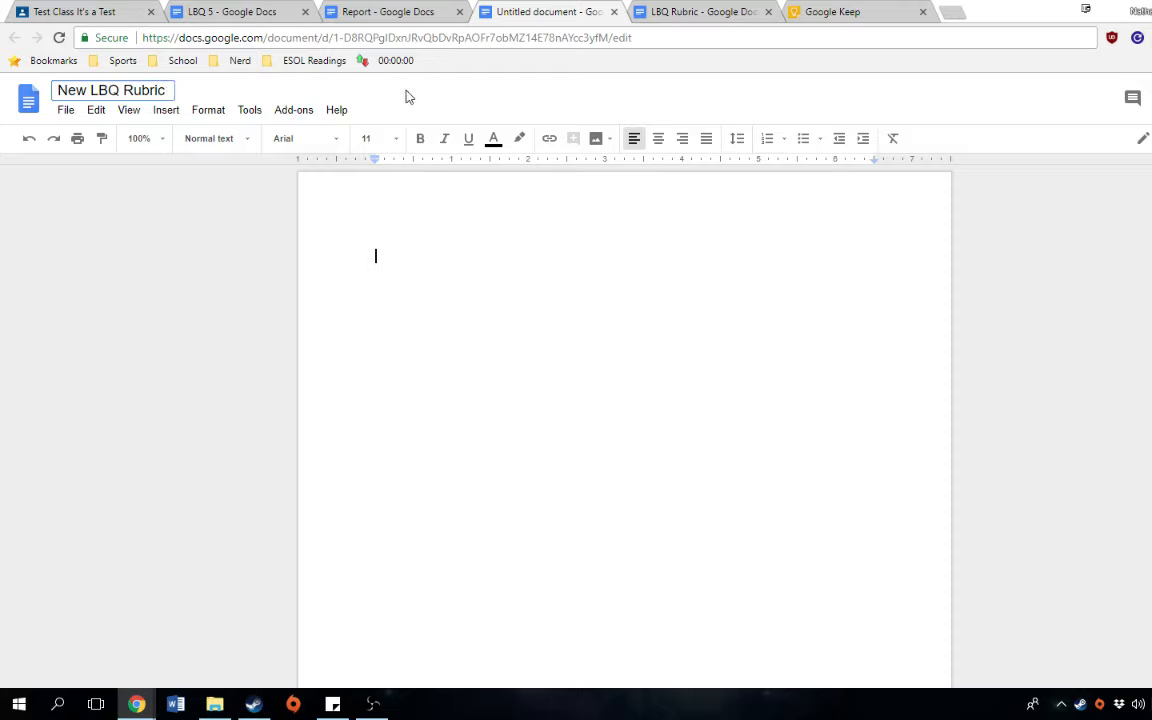
{"action": "key", "text": "Return"}
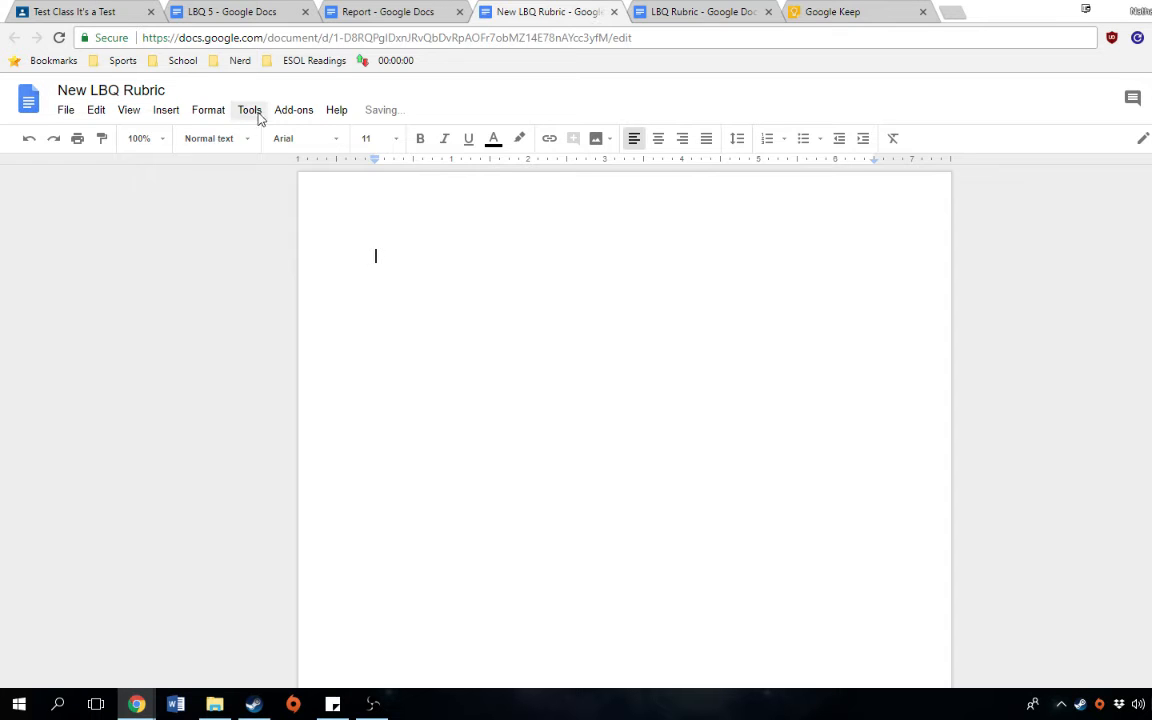
- Start Score Rubric from the OrangeSlice: Teacher Rubric add-on in the New LBQ Rubric document
{"action": "left_click", "coordinate": [284, 112]}
{"action": "mouse_move", "coordinate": [390, 193]}
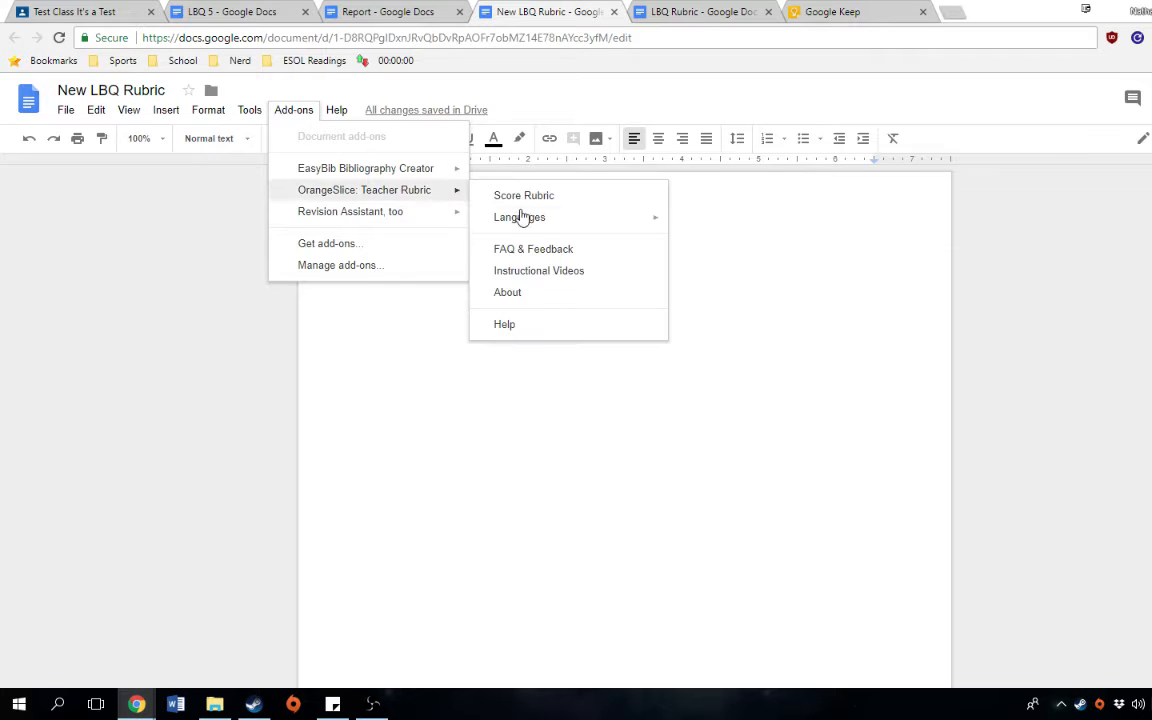
{"action": "left_click", "coordinate": [574, 200]}
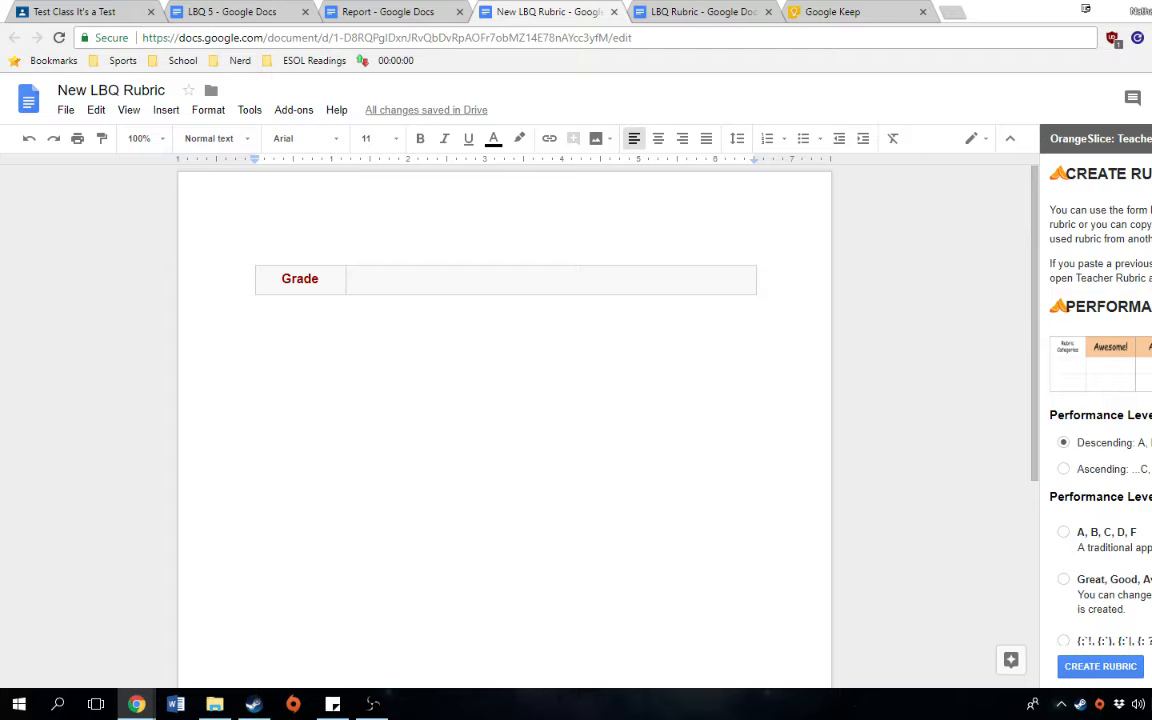
- Create a rubric with self-made performance levels and only the blank-row category "I got this one!"
{"action": "scroll", "coordinate": [1117, 443], "scroll_direction": "down", "scroll_amount": 2}
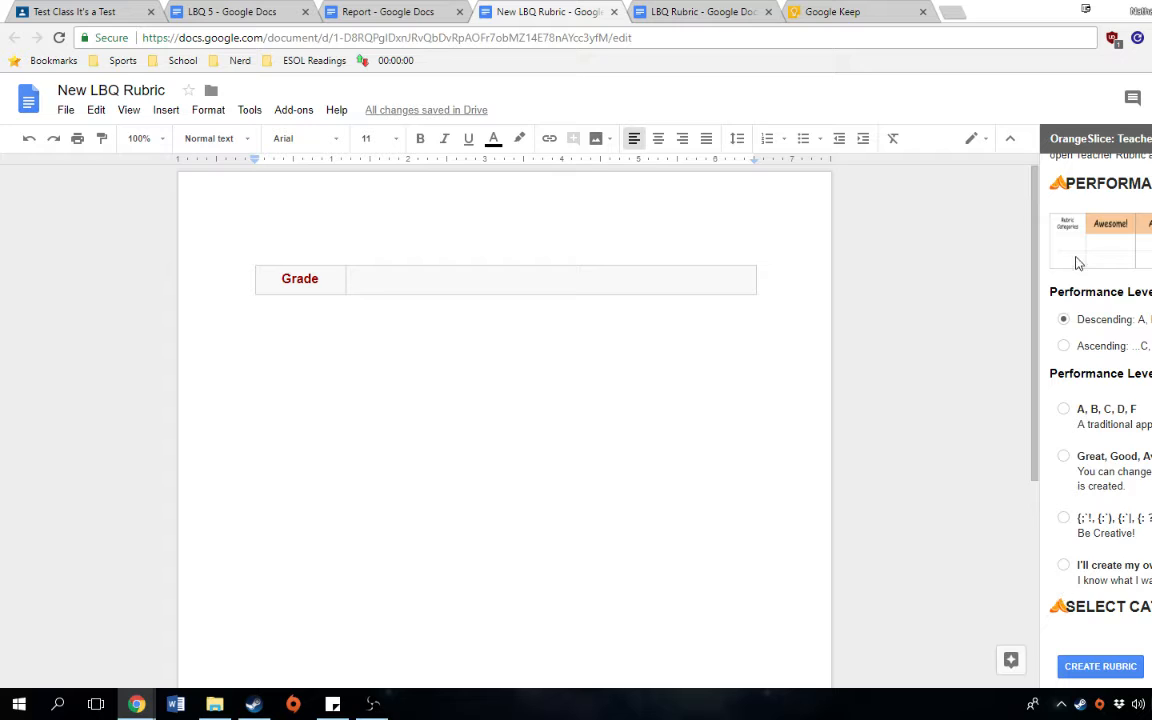
{"action": "left_click", "coordinate": [1064, 566]}
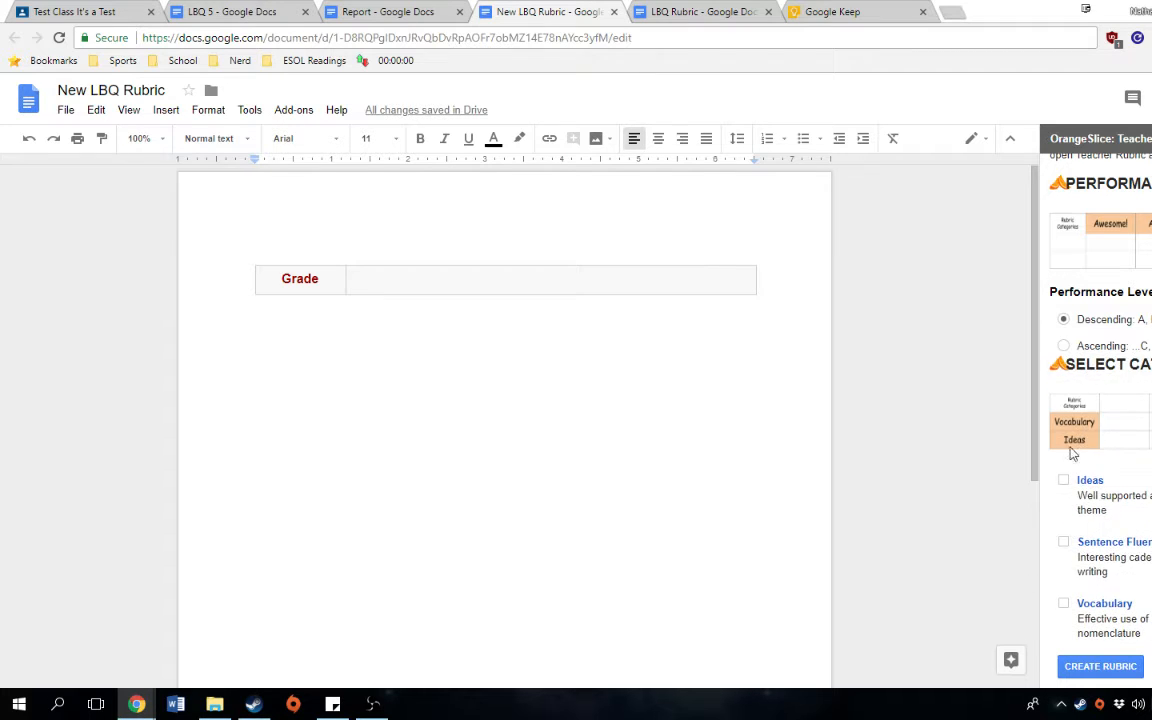
{"action": "scroll", "coordinate": [1071, 453], "scroll_direction": "down", "scroll_amount": 2}
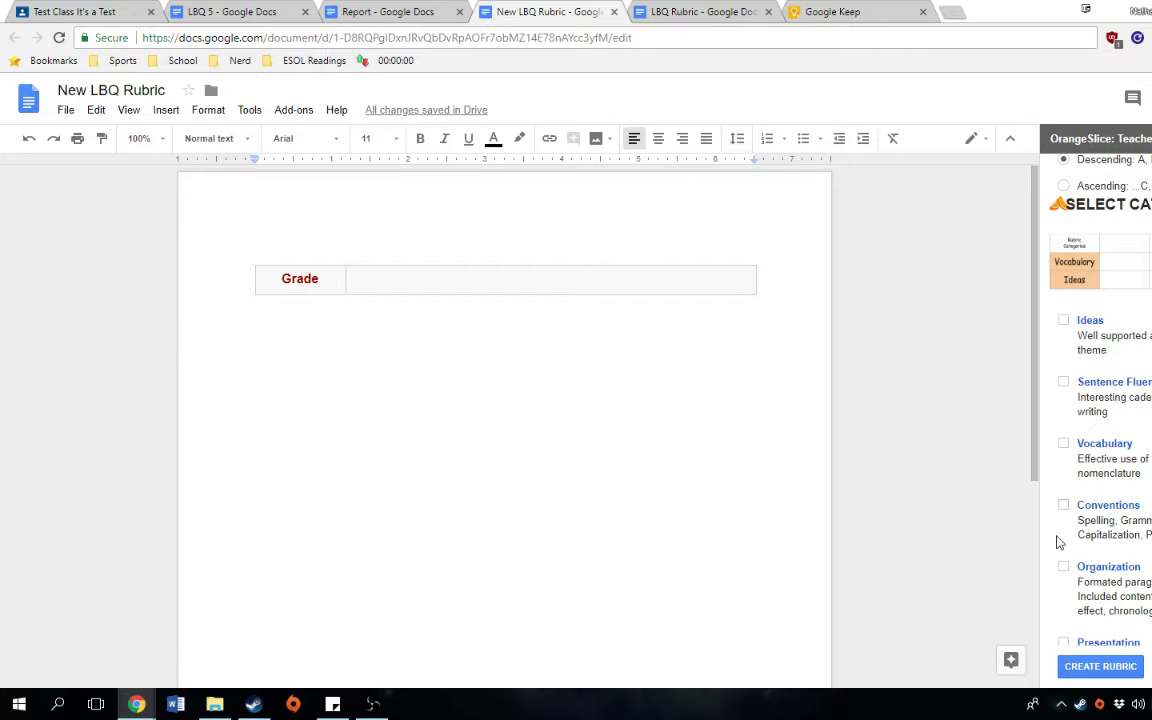
{"action": "scroll", "coordinate": [1064, 533], "scroll_direction": "down", "scroll_amount": 2}
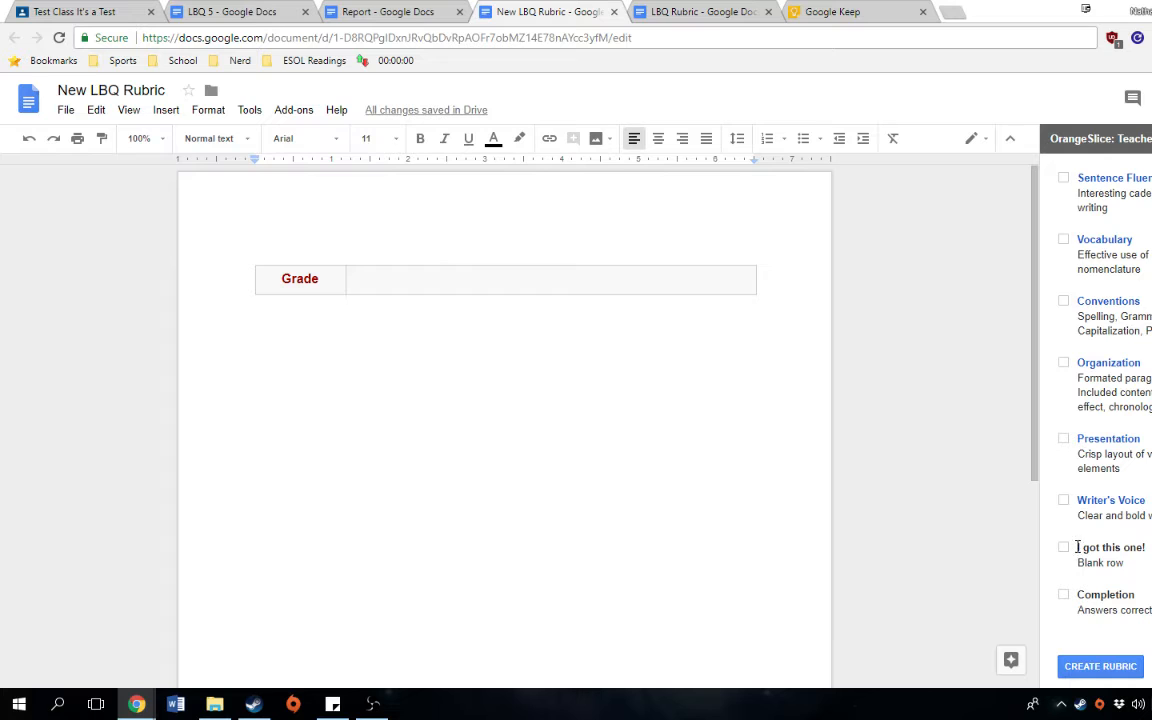
{"action": "left_click", "coordinate": [1064, 548]}
{"action": "left_click", "coordinate": [1098, 670]}
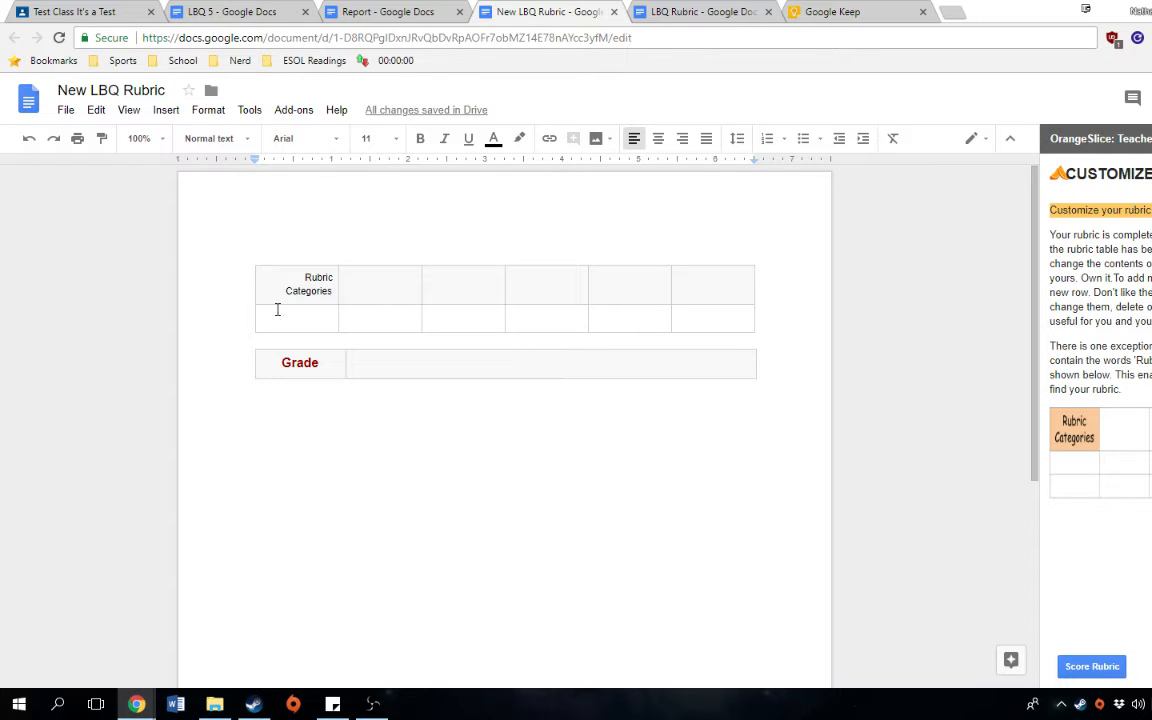
- Highlight the Rubric Categories header text and place the cursor in the empty category cell below it
{"action": "left_click_drag", "start_coordinate": [332, 290], "coordinate": [296, 274]}
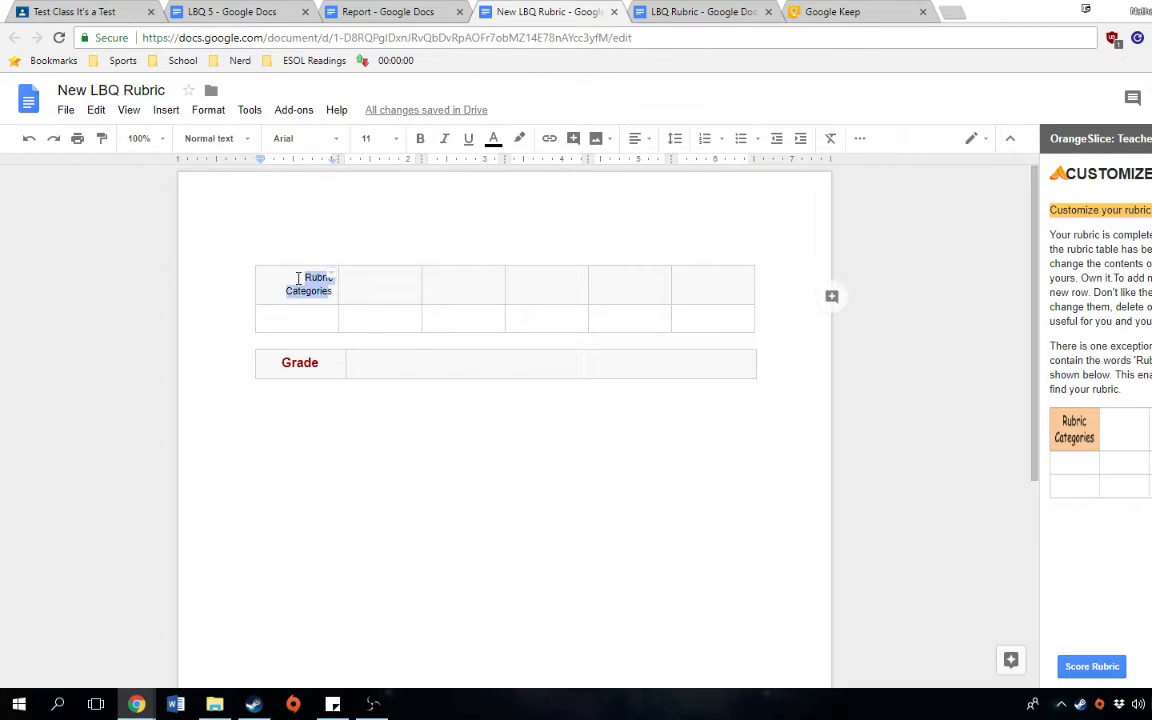
{"action": "left_click", "coordinate": [296, 277]}
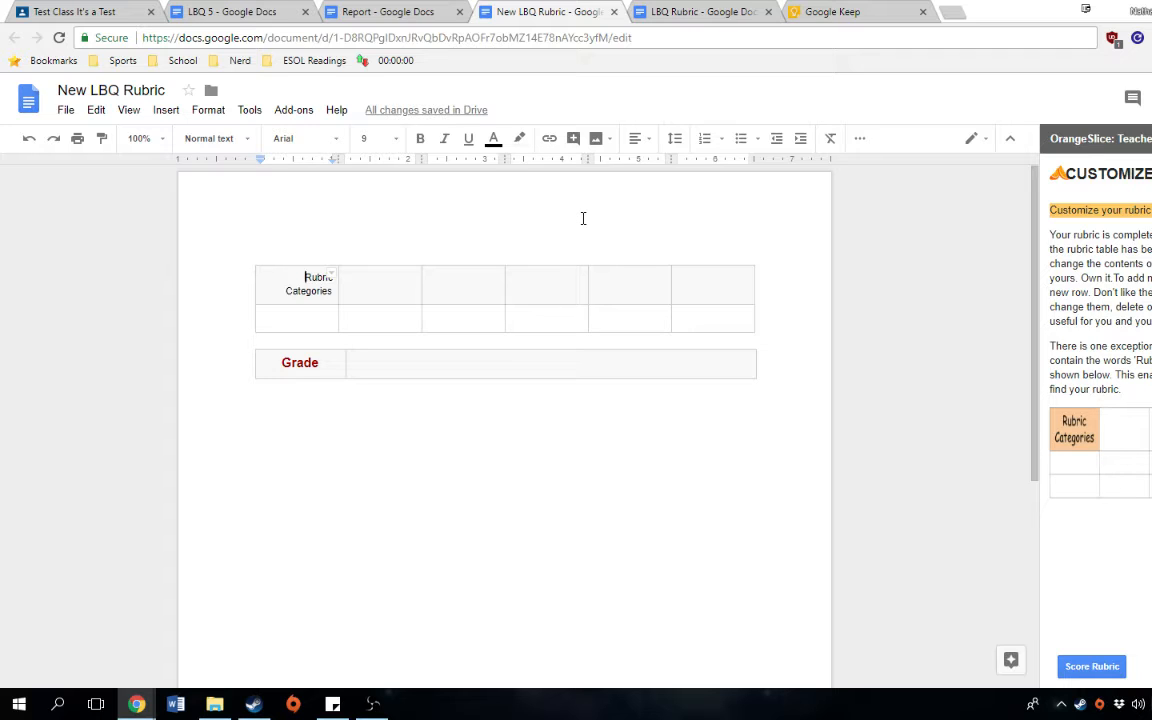
{"action": "left_click", "coordinate": [330, 320]}
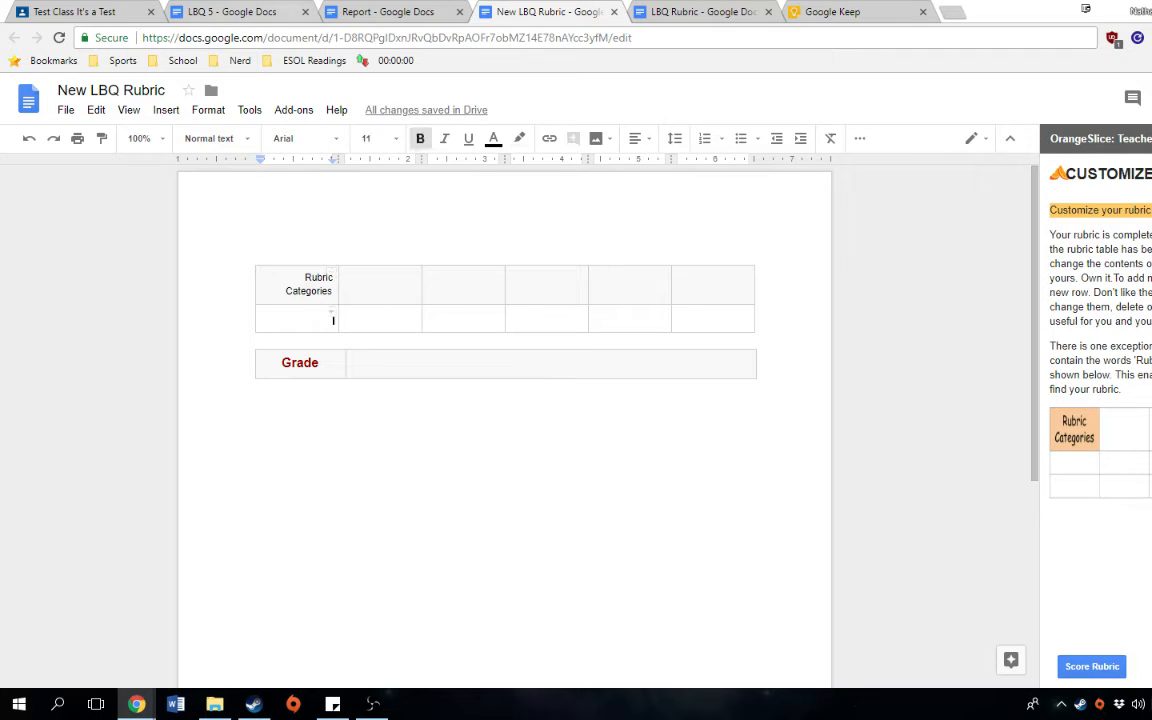
- Switch to the Report document and examine the categories and score columns of its finished rubric table
{"action": "left_click", "coordinate": [375, 12]}
{"action": "scroll", "coordinate": [444, 245], "scroll_direction": "down", "scroll_amount": 5}
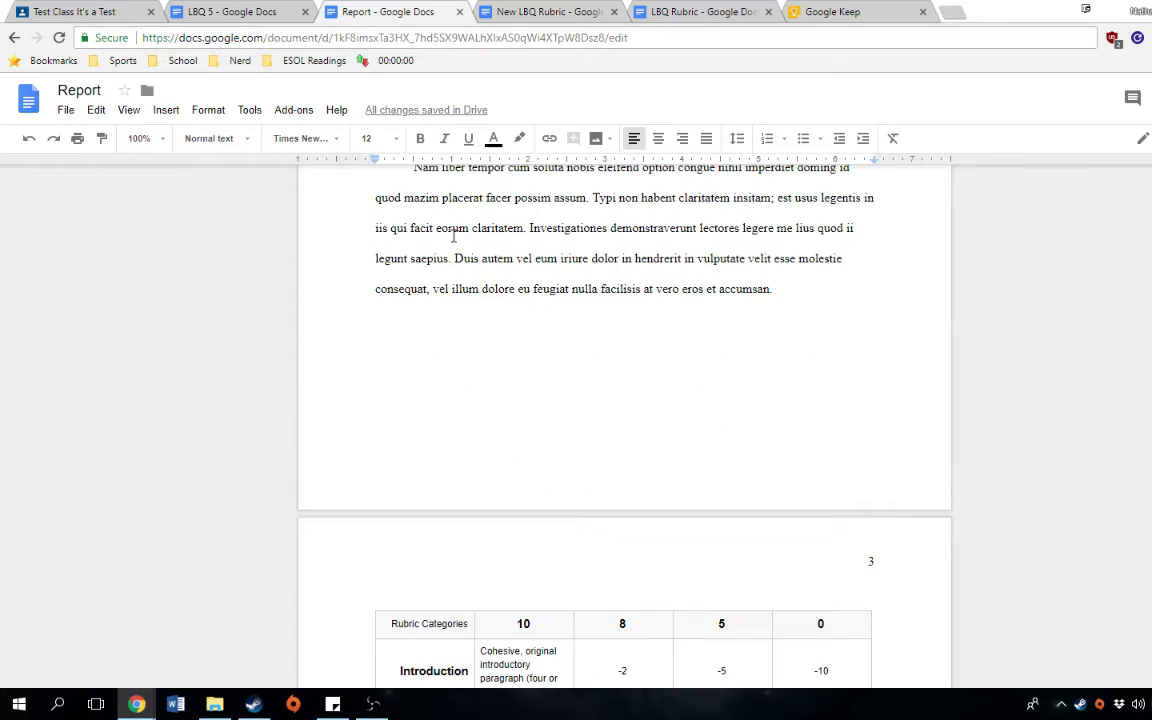
{"action": "scroll", "coordinate": [453, 235], "scroll_direction": "down", "scroll_amount": 5}
{"action": "scroll", "coordinate": [453, 235], "scroll_direction": "up", "scroll_amount": 2}
{"action": "scroll", "coordinate": [453, 235], "scroll_direction": "down", "scroll_amount": 2}
{"action": "scroll", "coordinate": [453, 235], "scroll_direction": "up", "scroll_amount": 2}
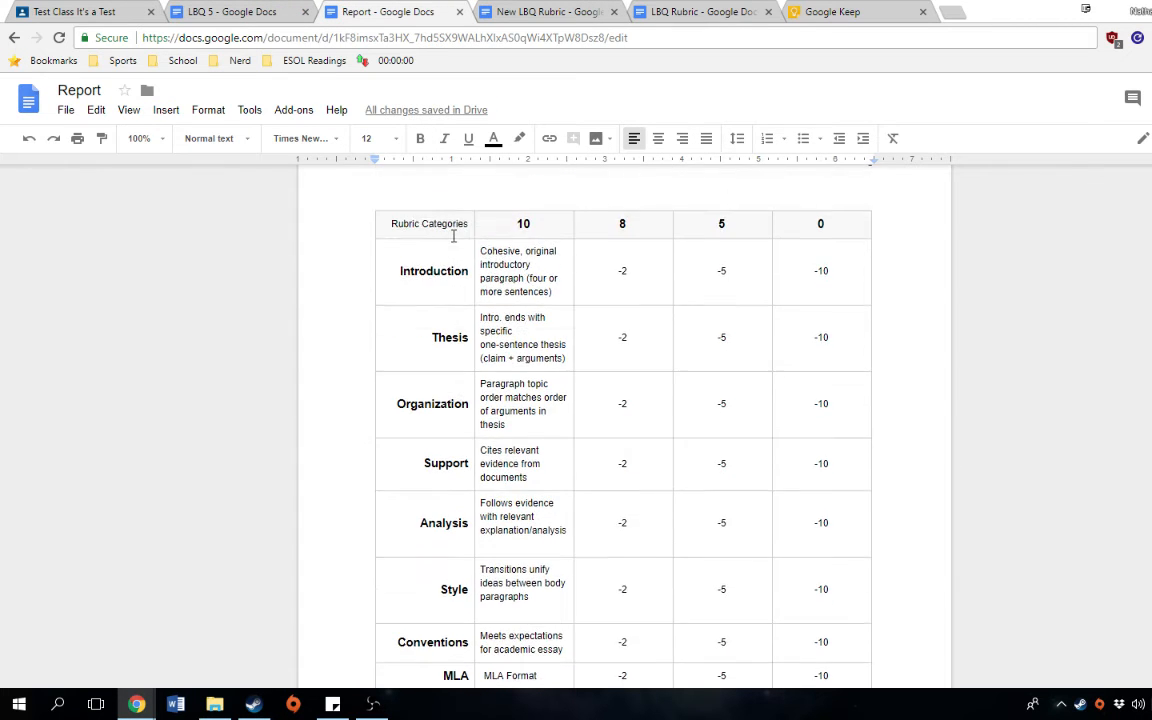
- Copy the rubric rows from Introduction through New Idea in Report into the empty category row of the New LBQ Rubric table
{"action": "scroll", "coordinate": [453, 236], "scroll_direction": "down", "scroll_amount": 4}
{"action": "scroll", "coordinate": [453, 236], "scroll_direction": "up", "scroll_amount": 5}
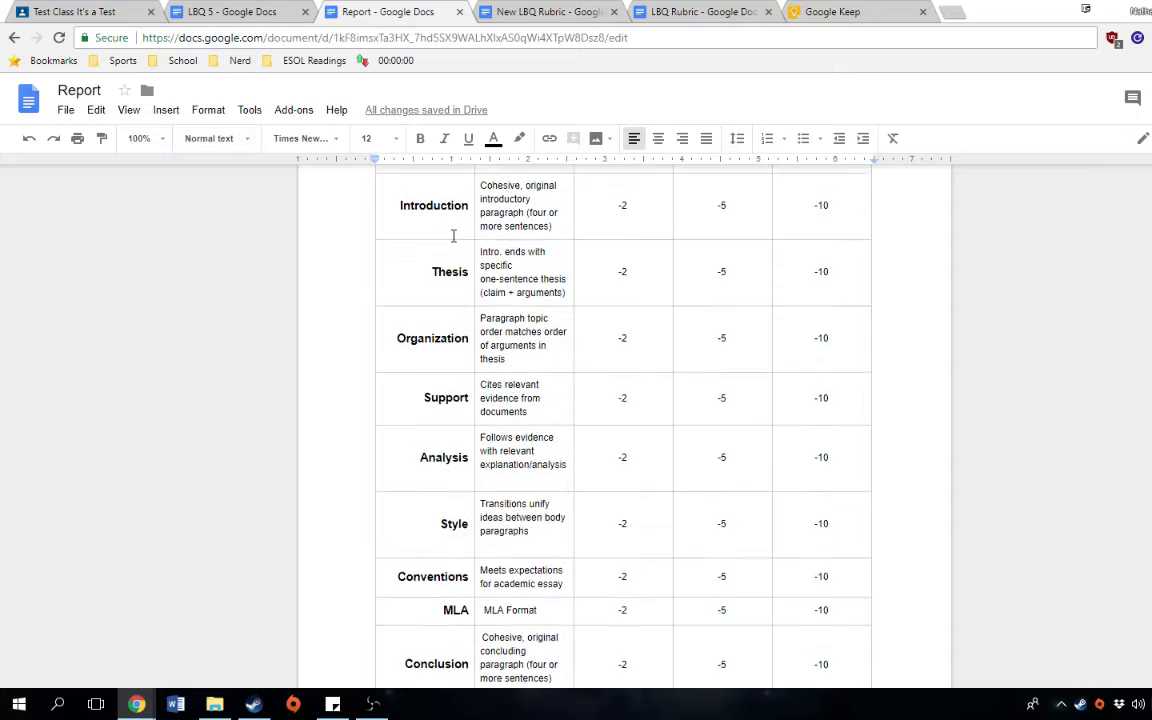
{"action": "left_click_drag", "start_coordinate": [452, 247], "coordinate": [838, 572]}
{"action": "scroll", "coordinate": [782, 386], "scroll_direction": "down", "scroll_amount": 4}
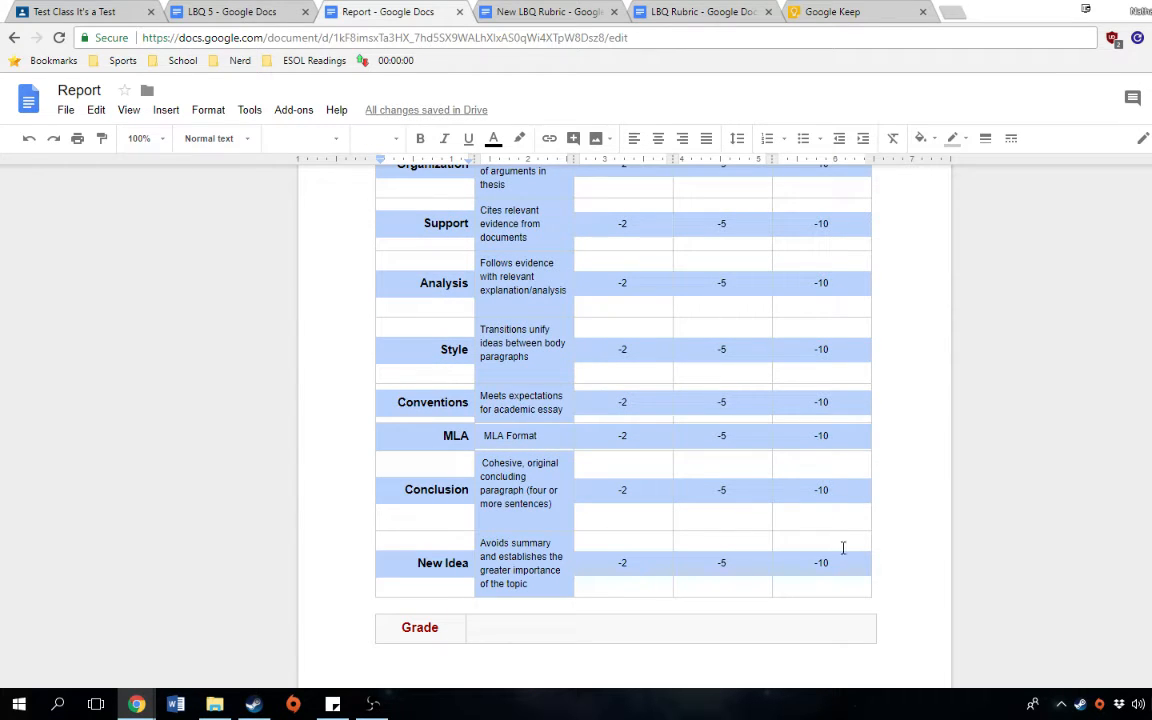
{"action": "left_click", "coordinate": [494, 10]}
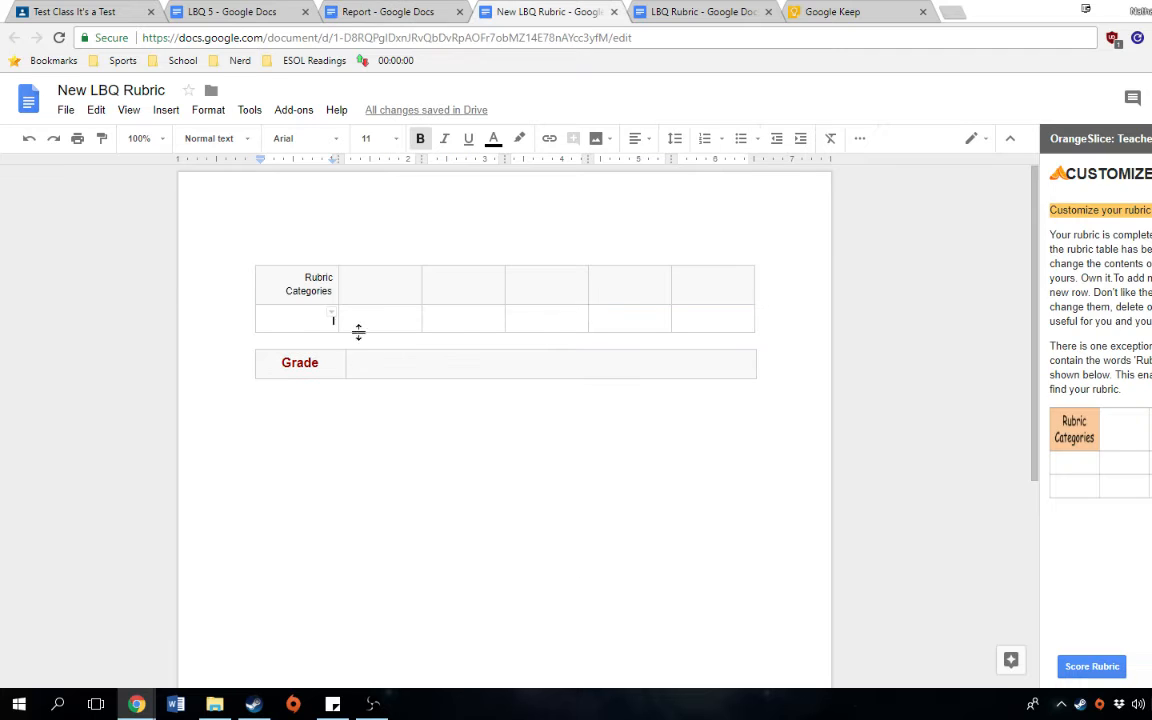
{"action": "left_click", "coordinate": [315, 319]}
{"action": "key", "text": "ctrl+v"}
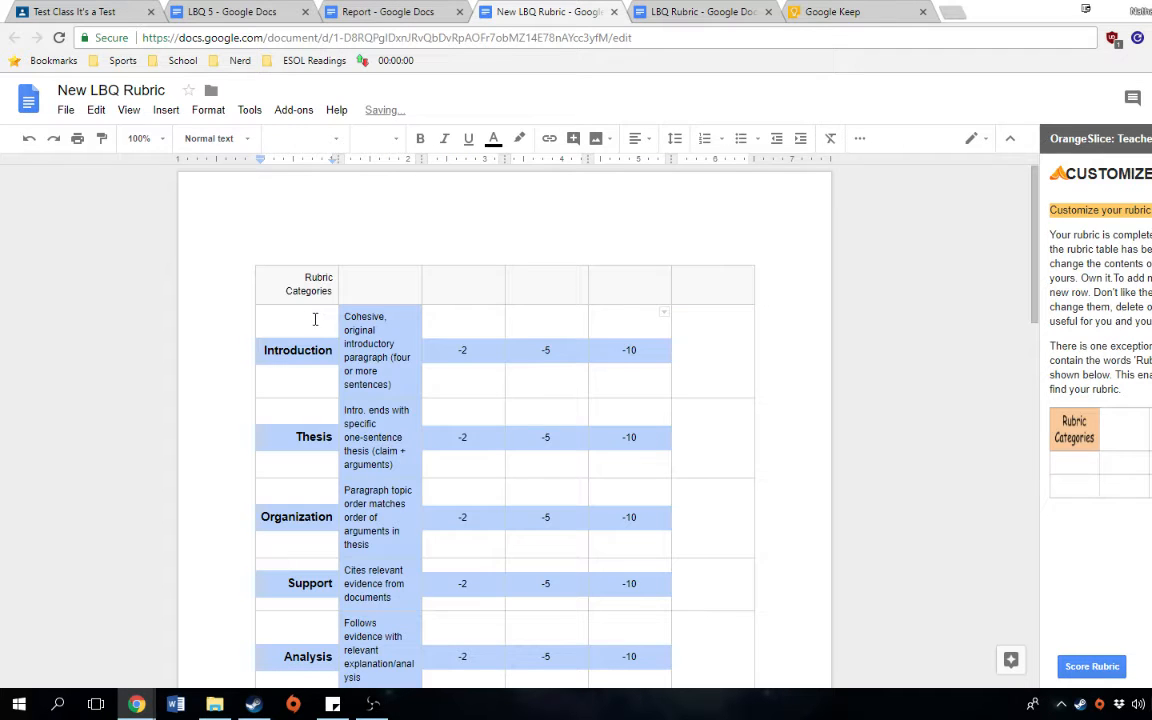
- Delete the empty last column of the New LBQ Rubric table and check the remaining rows
{"action": "double_click", "coordinate": [736, 274]}
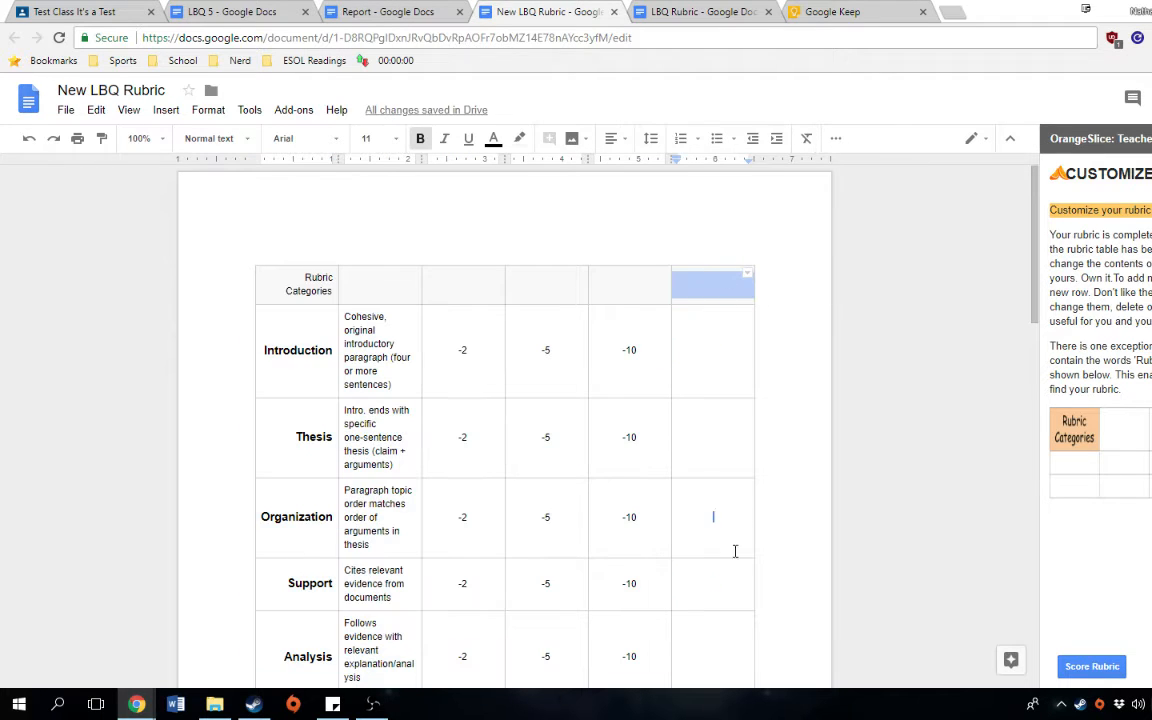
{"action": "left_click", "coordinate": [760, 283]}
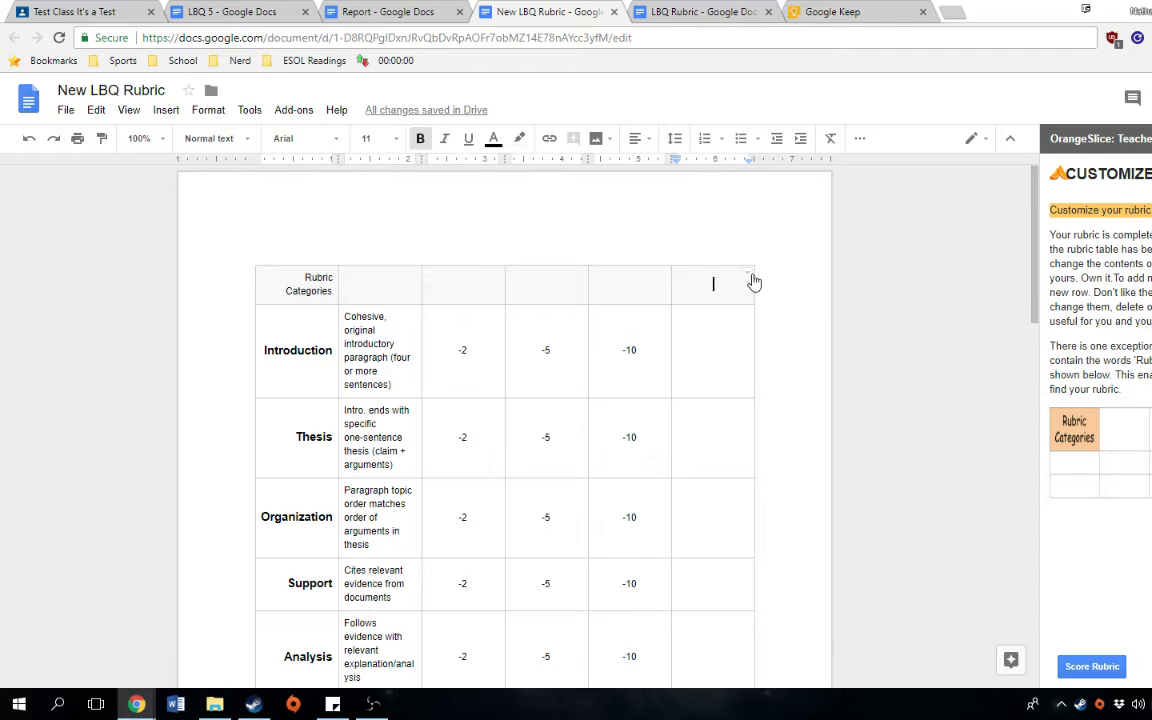
{"action": "left_click", "coordinate": [747, 276]}
{"action": "left_click_drag", "start_coordinate": [710, 283], "coordinate": [733, 676]}
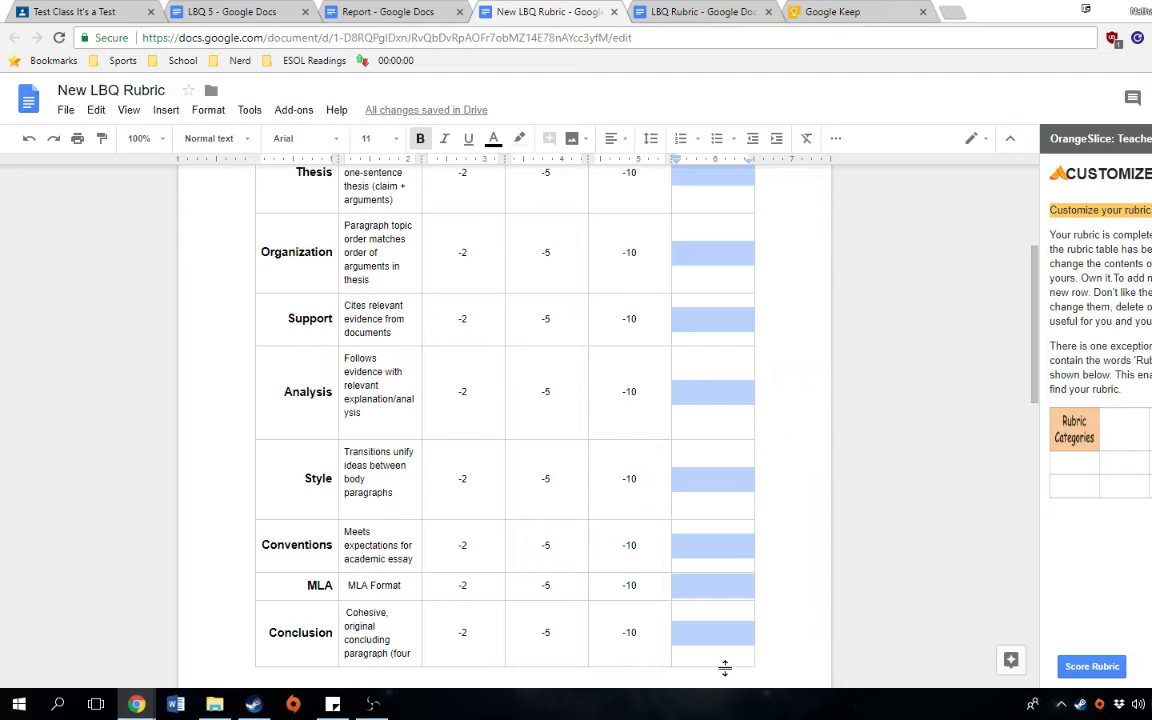
{"action": "right_click", "coordinate": [702, 577]}
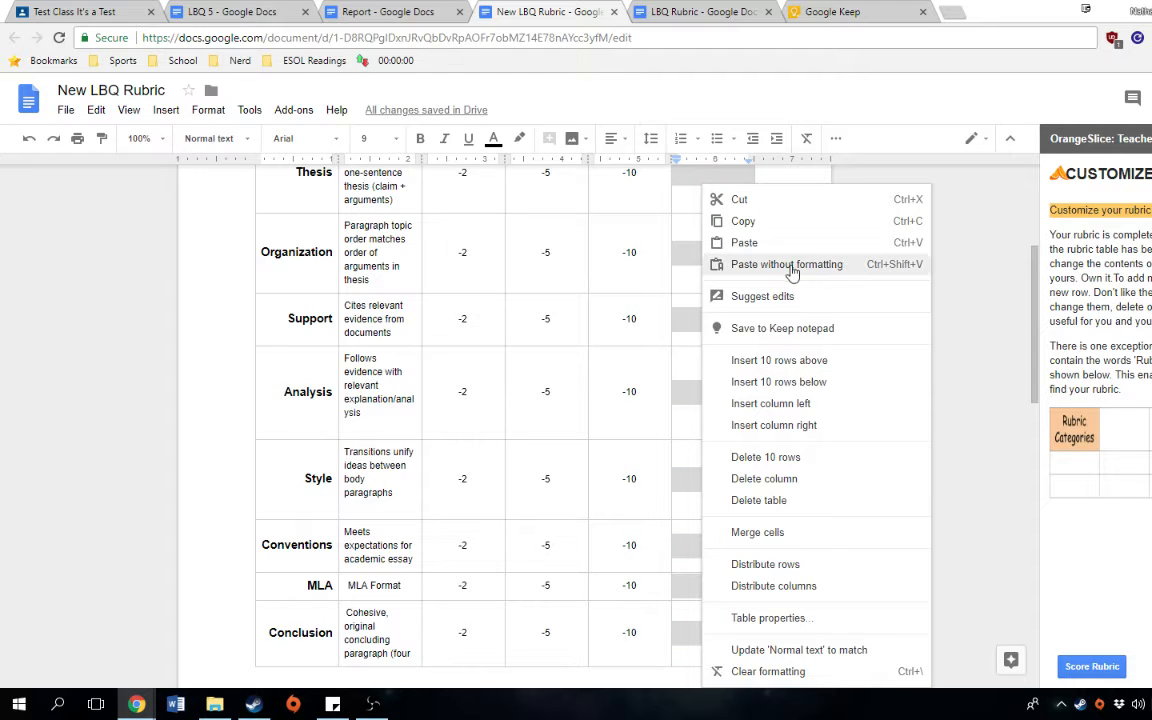
{"action": "left_click", "coordinate": [806, 486]}
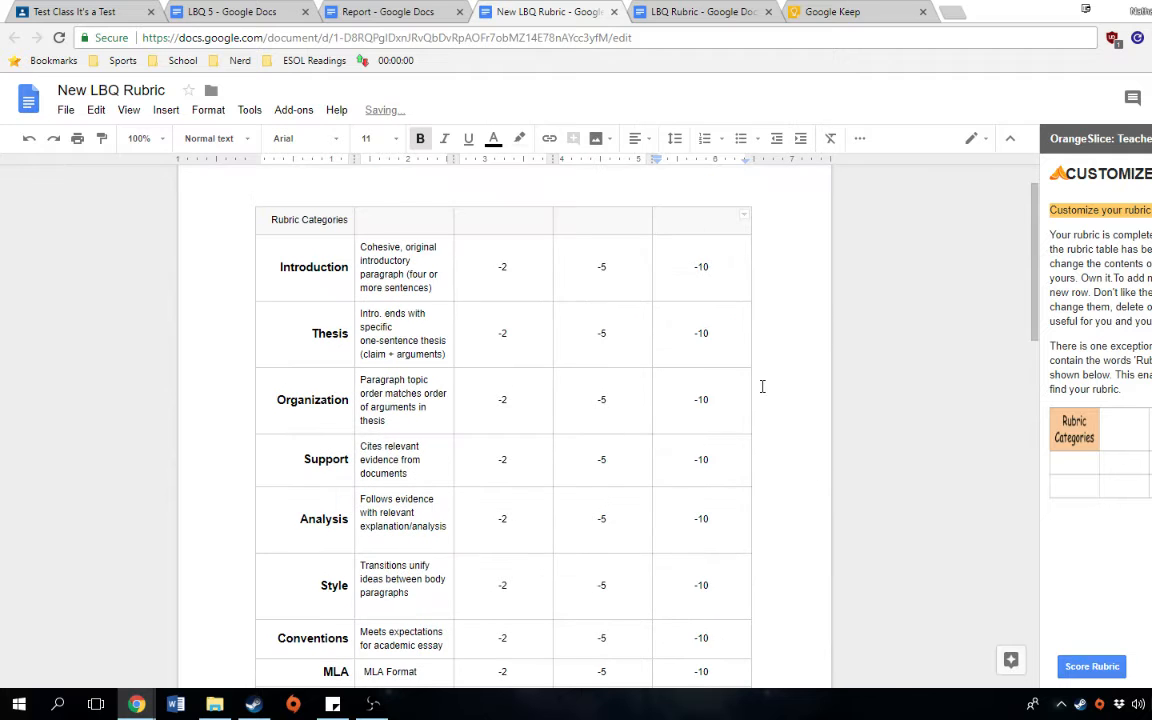
{"action": "scroll", "coordinate": [761, 386], "scroll_direction": "down", "scroll_amount": 5}
{"action": "scroll", "coordinate": [764, 391], "scroll_direction": "up", "scroll_amount": 7}
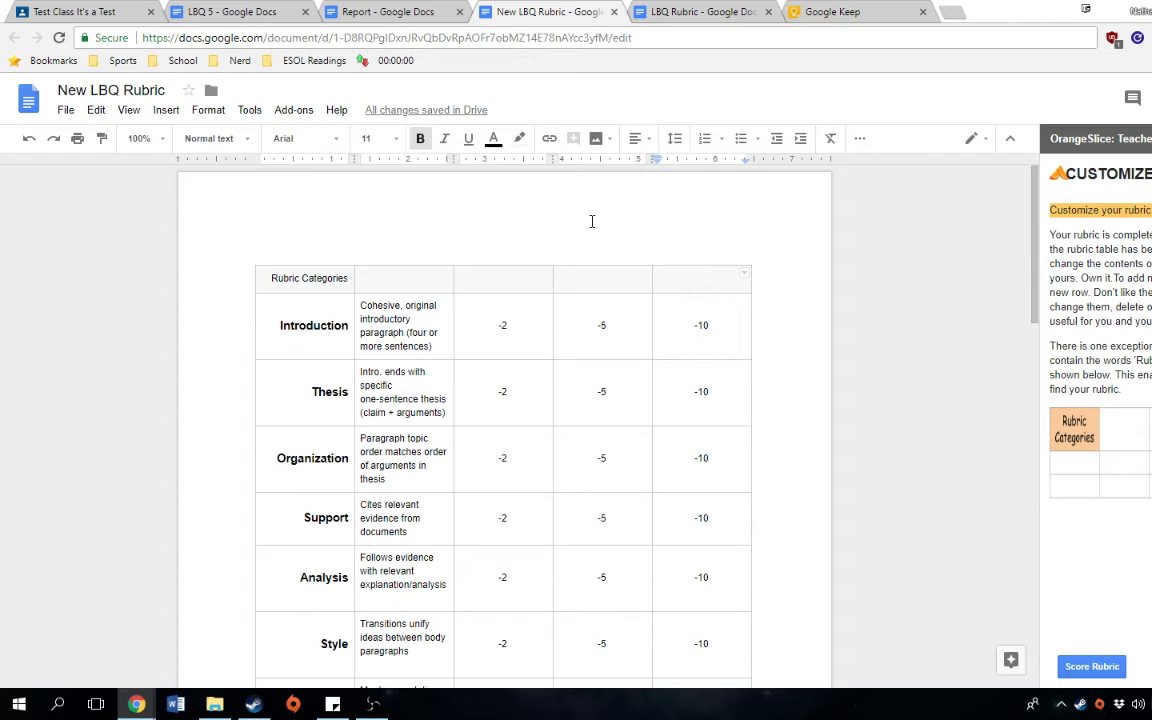
- Review the LBQ 5 document down to its attached rubric's settings table and return to New LBQ Rubric
{"action": "left_click", "coordinate": [70, 11]}
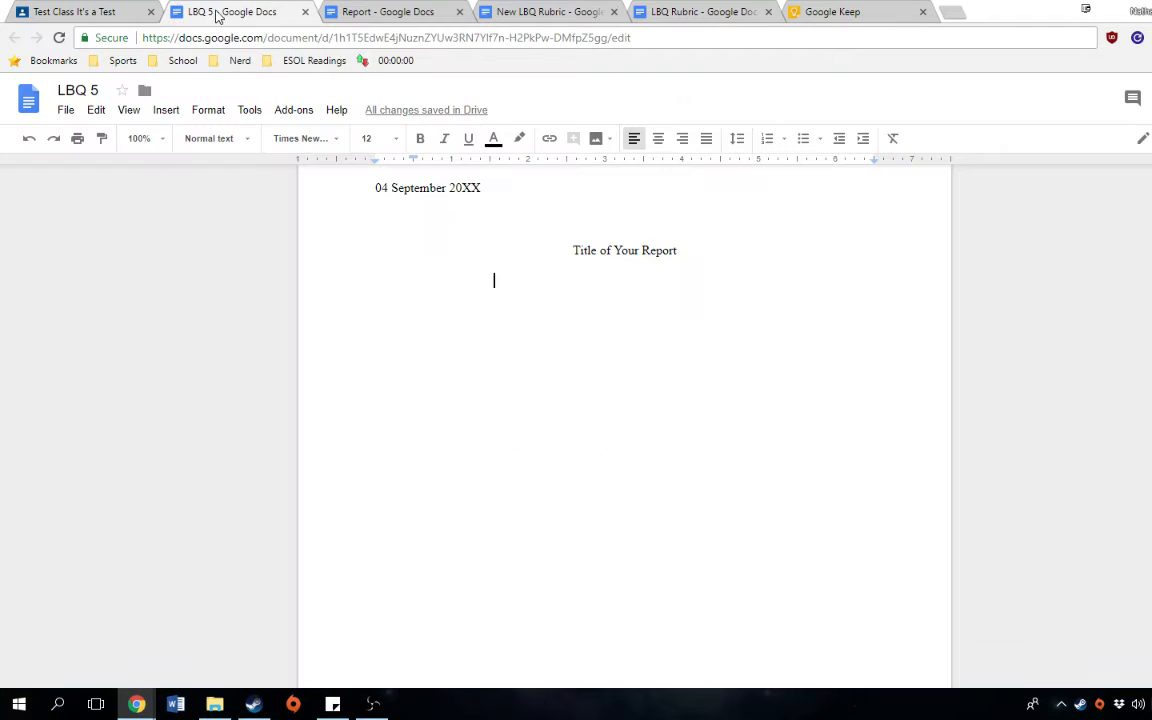
{"action": "left_click", "coordinate": [220, 12]}
{"action": "scroll", "coordinate": [483, 362], "scroll_direction": "down", "scroll_amount": 10}
{"action": "scroll", "coordinate": [486, 360], "scroll_direction": "down", "scroll_amount": 4}
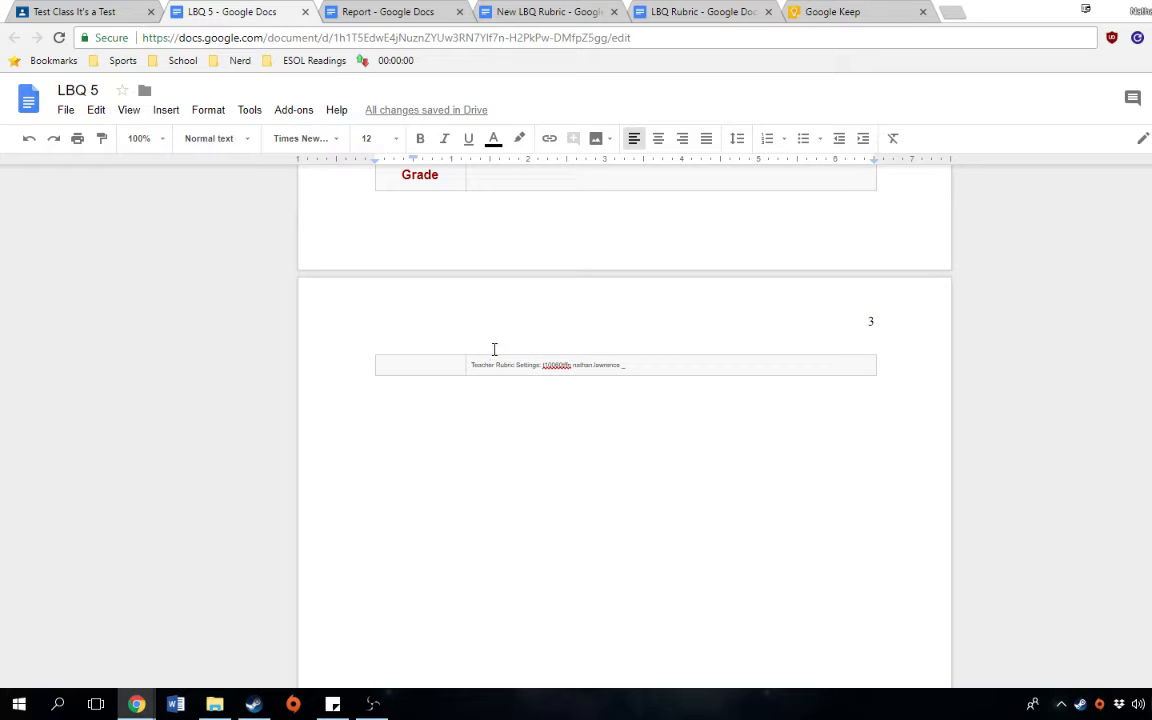
{"action": "left_click", "coordinate": [502, 10]}
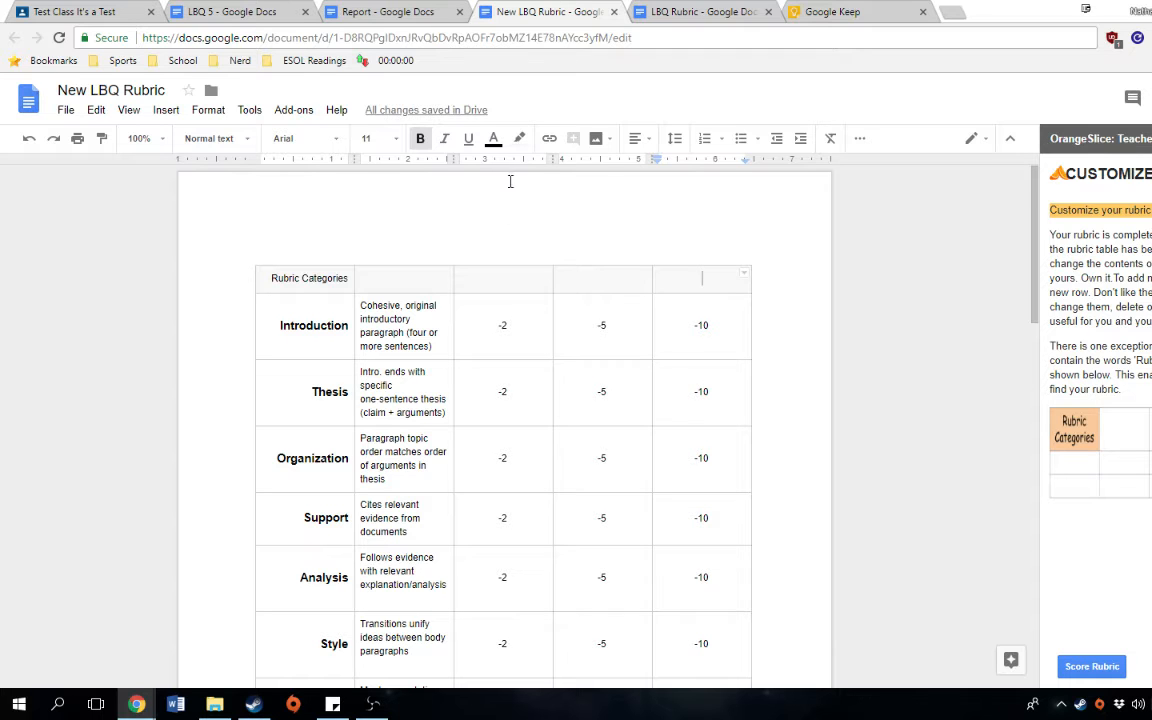
- Close the New LBQ Rubric document and place the cursor after Subject Name at the beginning of the Report document
{"action": "left_click", "coordinate": [614, 13]}
{"action": "left_click", "coordinate": [388, 12]}
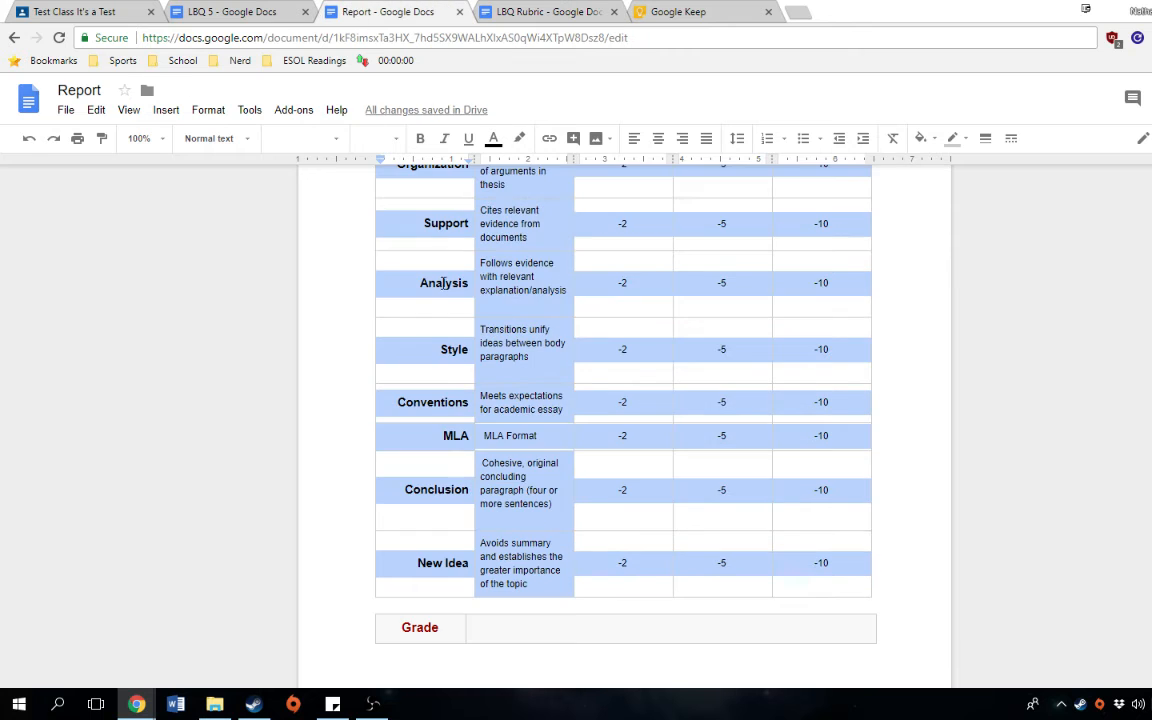
{"action": "scroll", "coordinate": [476, 290], "scroll_direction": "up", "scroll_amount": 10}
{"action": "scroll", "coordinate": [476, 288], "scroll_direction": "up", "scroll_amount": 10}
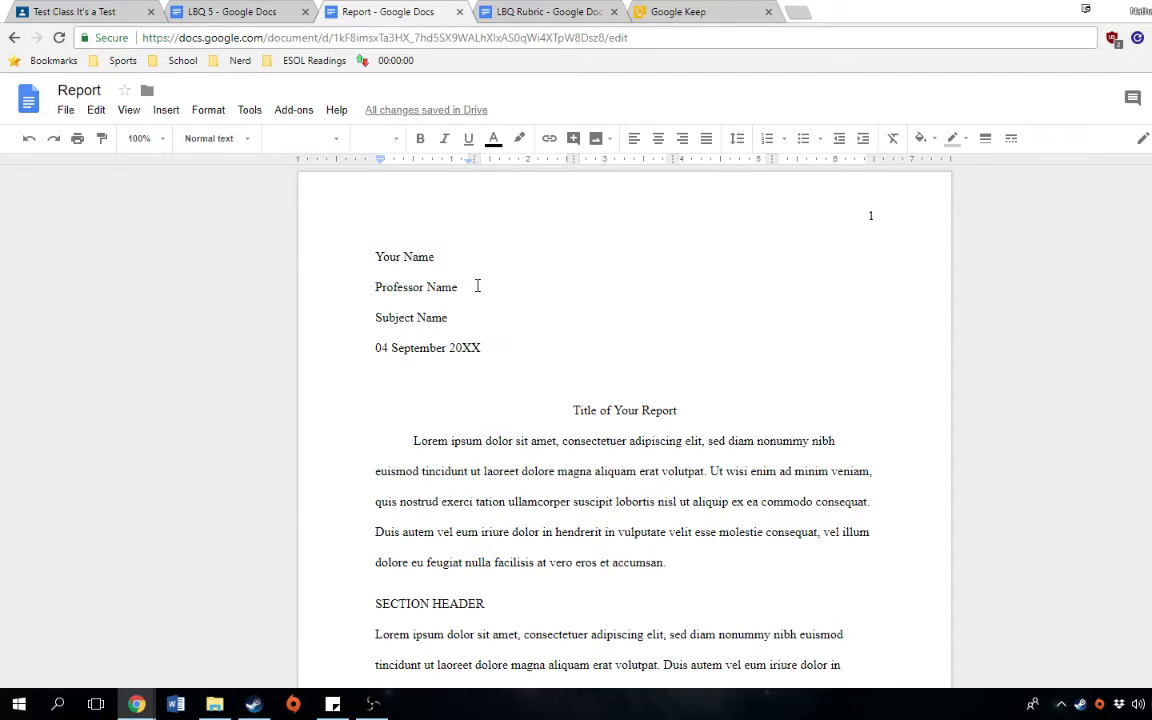
{"action": "left_click", "coordinate": [476, 288]}
{"action": "left_click", "coordinate": [521, 310]}
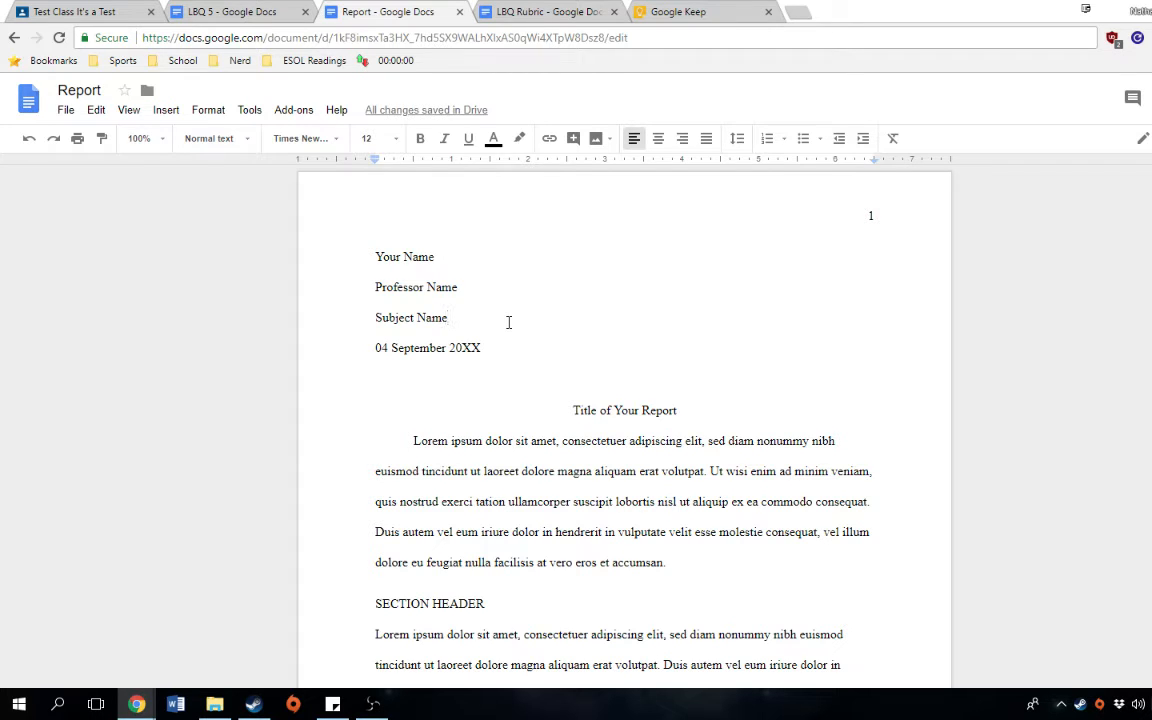
- Switch to Google Keep and examine the saved comment checklists, from Format and Introduction to Explanations and Conclusion
{"action": "left_click", "coordinate": [640, 13]}
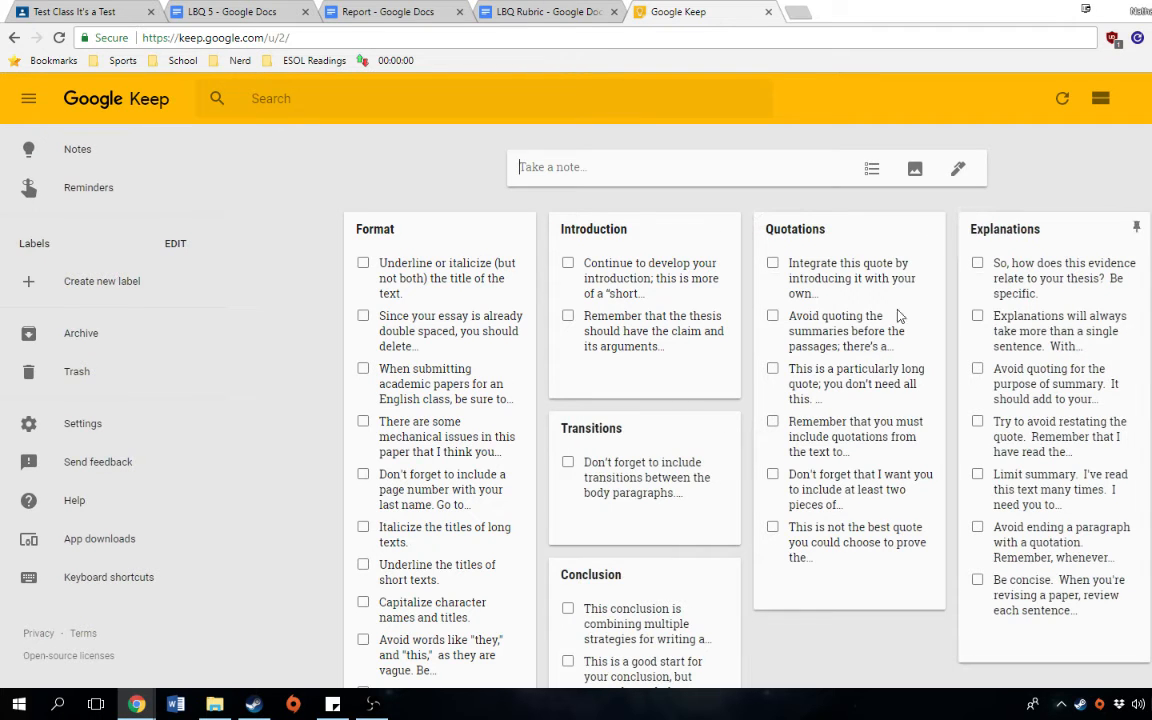
{"action": "scroll", "coordinate": [408, 320], "scroll_direction": "down", "scroll_amount": 2}
{"action": "scroll", "coordinate": [408, 320], "scroll_direction": "up", "scroll_amount": 2}
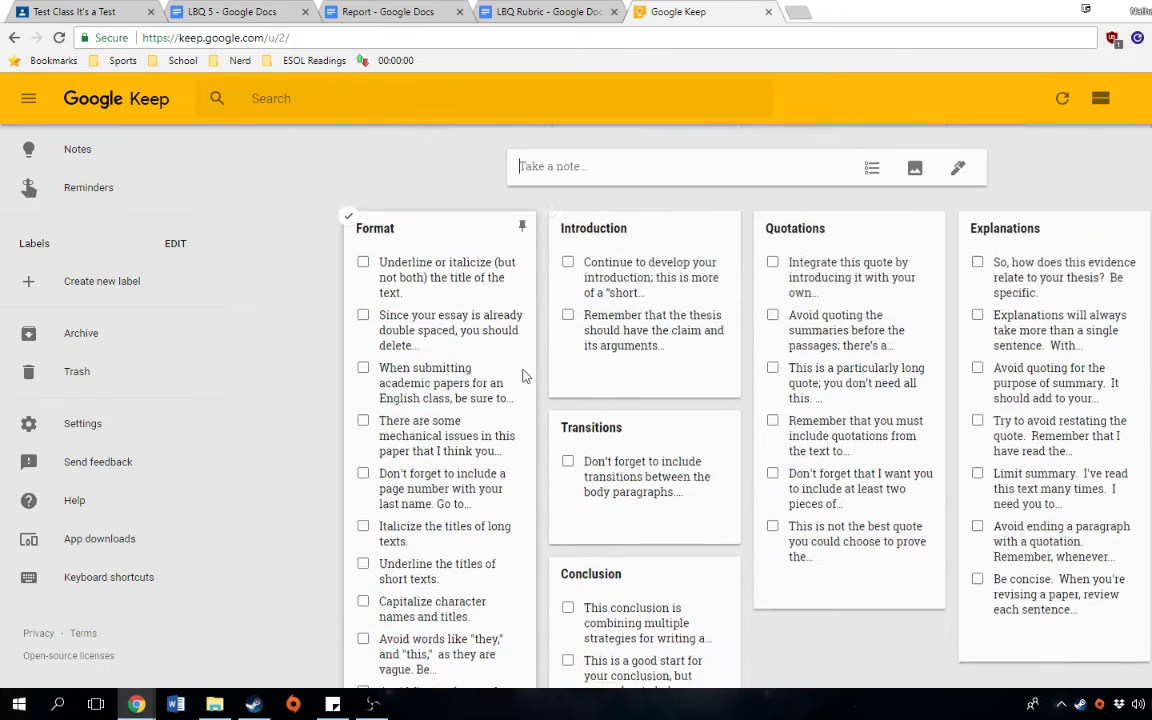
{"action": "scroll", "coordinate": [617, 429], "scroll_direction": "down", "scroll_amount": 3}
{"action": "scroll", "coordinate": [620, 430], "scroll_direction": "up", "scroll_amount": 3}
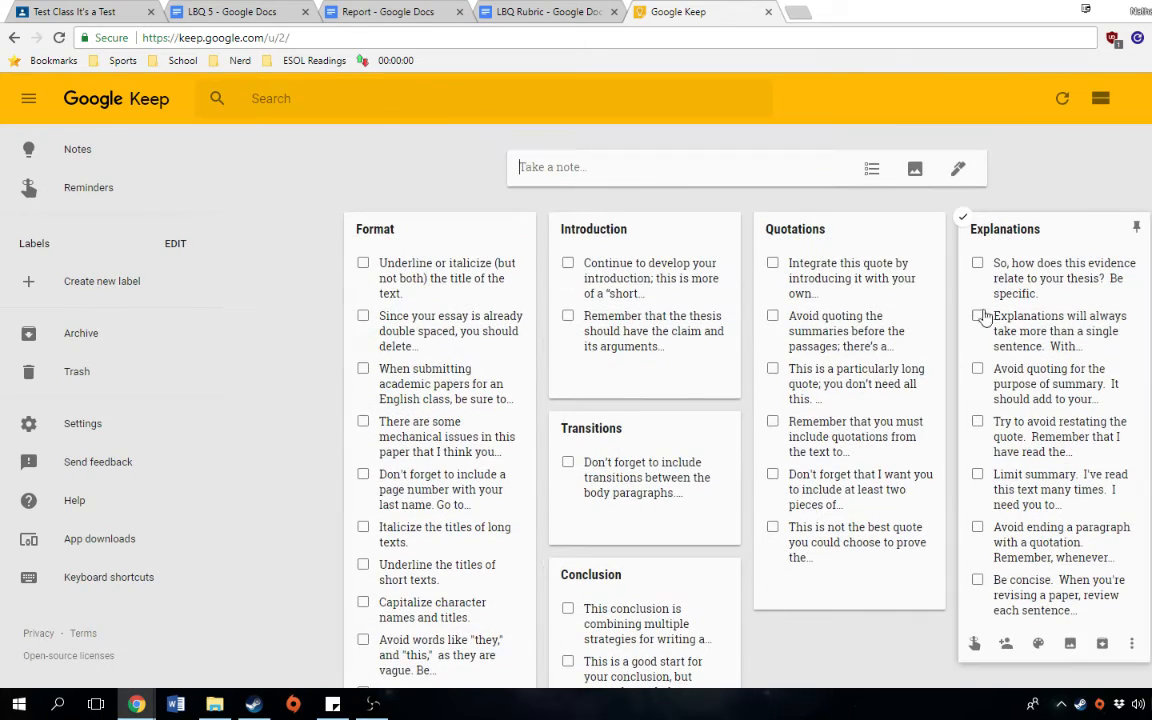
{"action": "right_click", "coordinate": [1083, 300]}
{"action": "left_click", "coordinate": [1150, 195]}
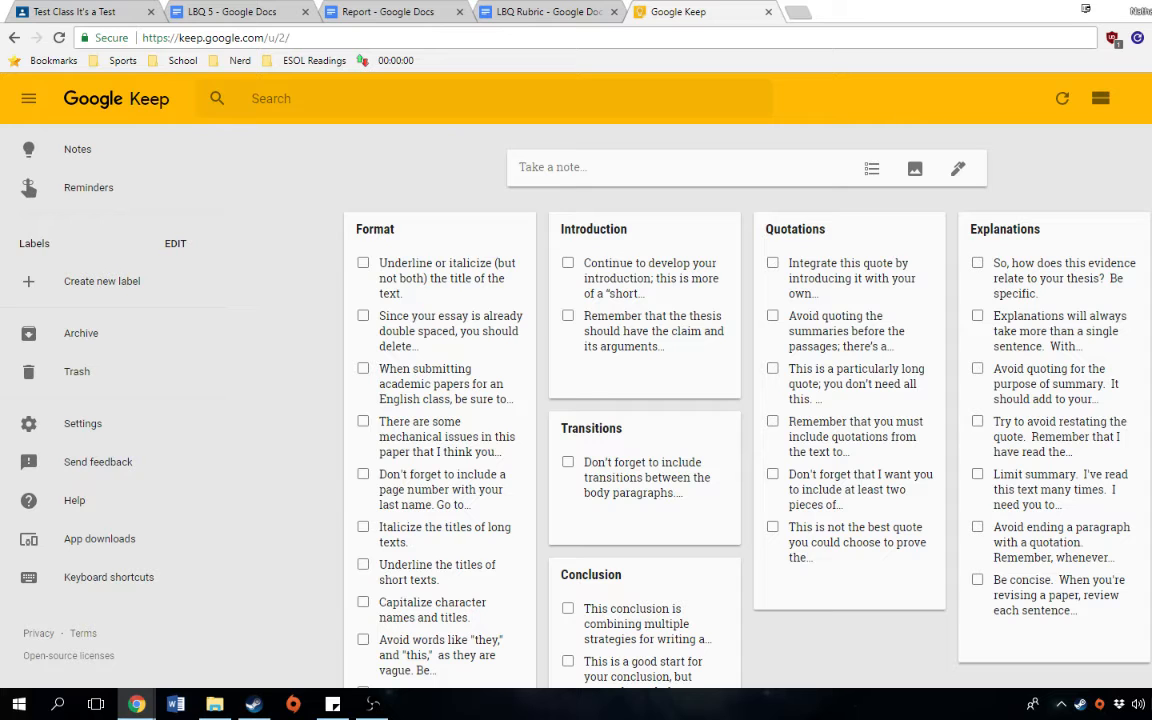
{"action": "scroll", "coordinate": [930, 373], "scroll_direction": "down", "scroll_amount": 3}
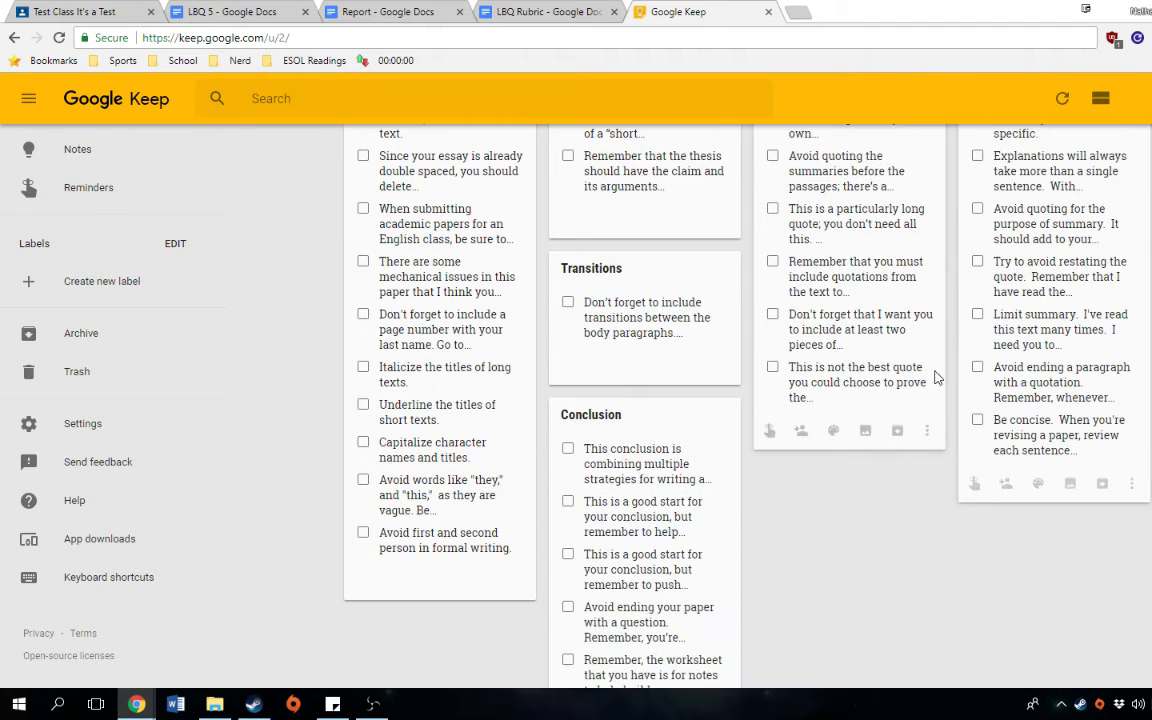
{"action": "scroll", "coordinate": [930, 373], "scroll_direction": "up", "scroll_amount": 3}
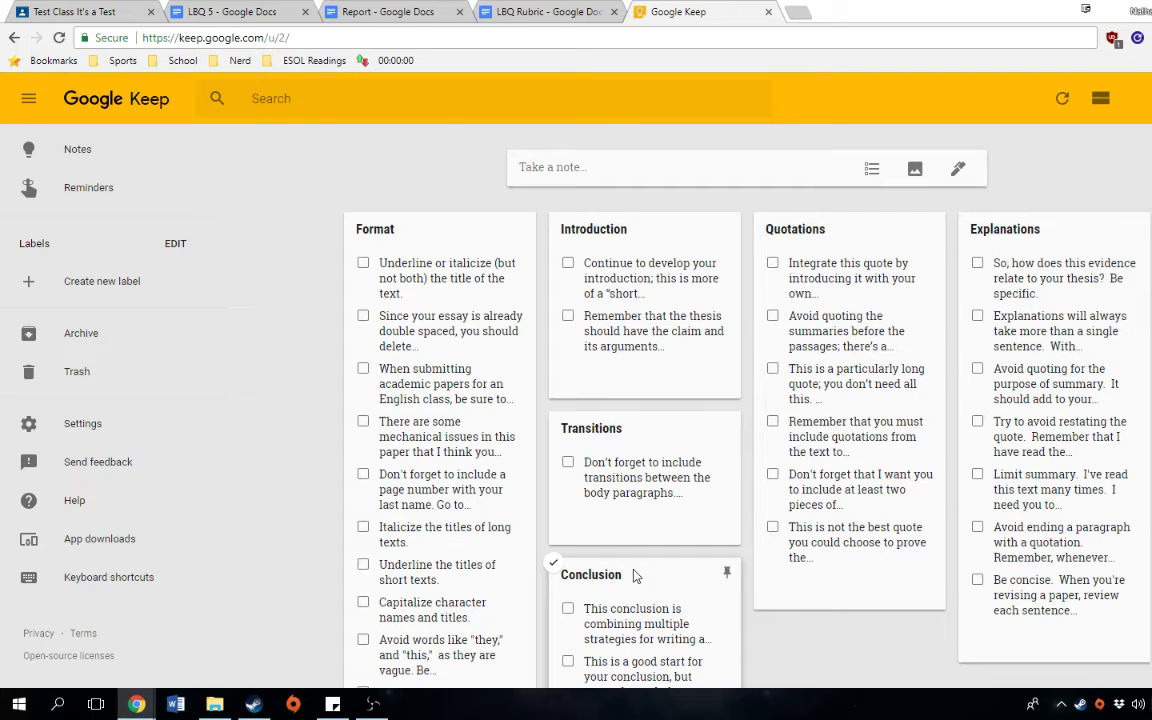
{"action": "left_click", "coordinate": [621, 169]}
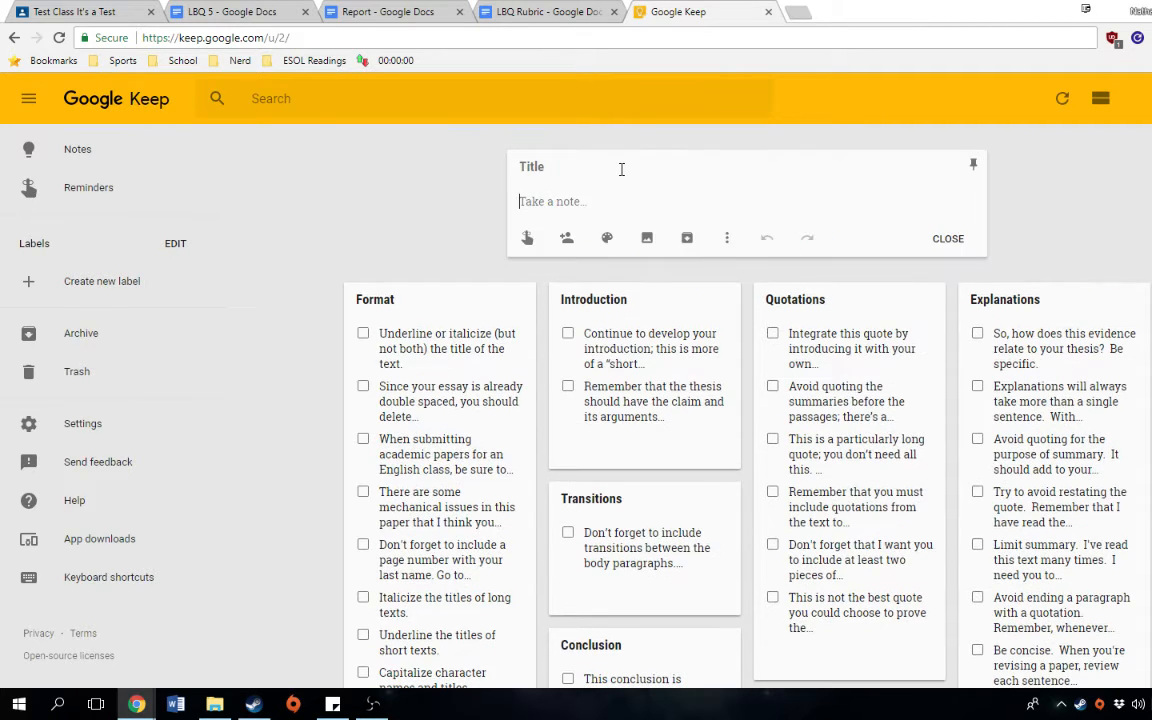
{"action": "left_click", "coordinate": [949, 238]}
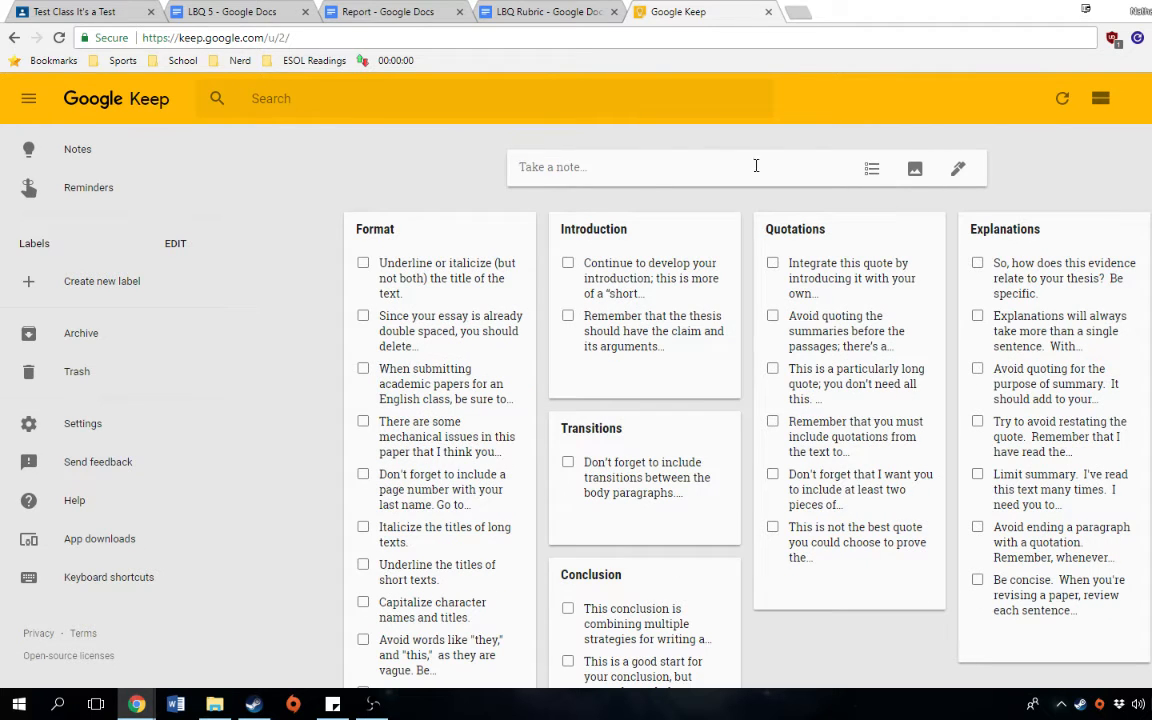
{"action": "left_click", "coordinate": [871, 170]}
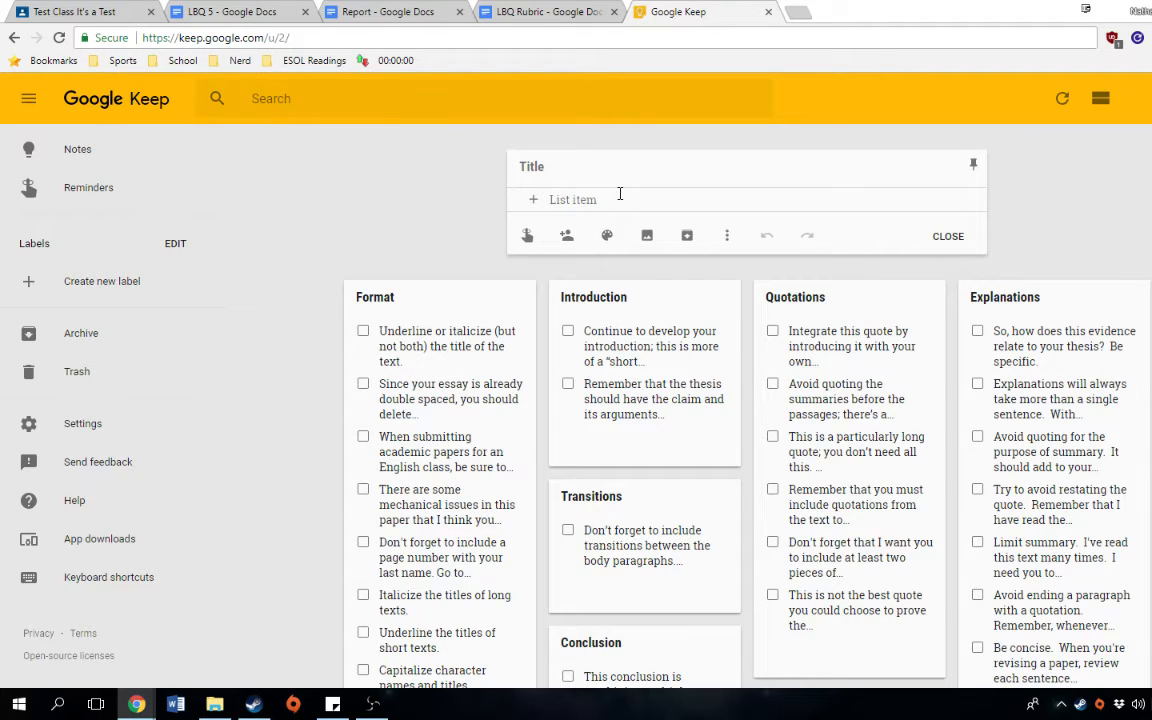
{"action": "left_click", "coordinate": [948, 237]}
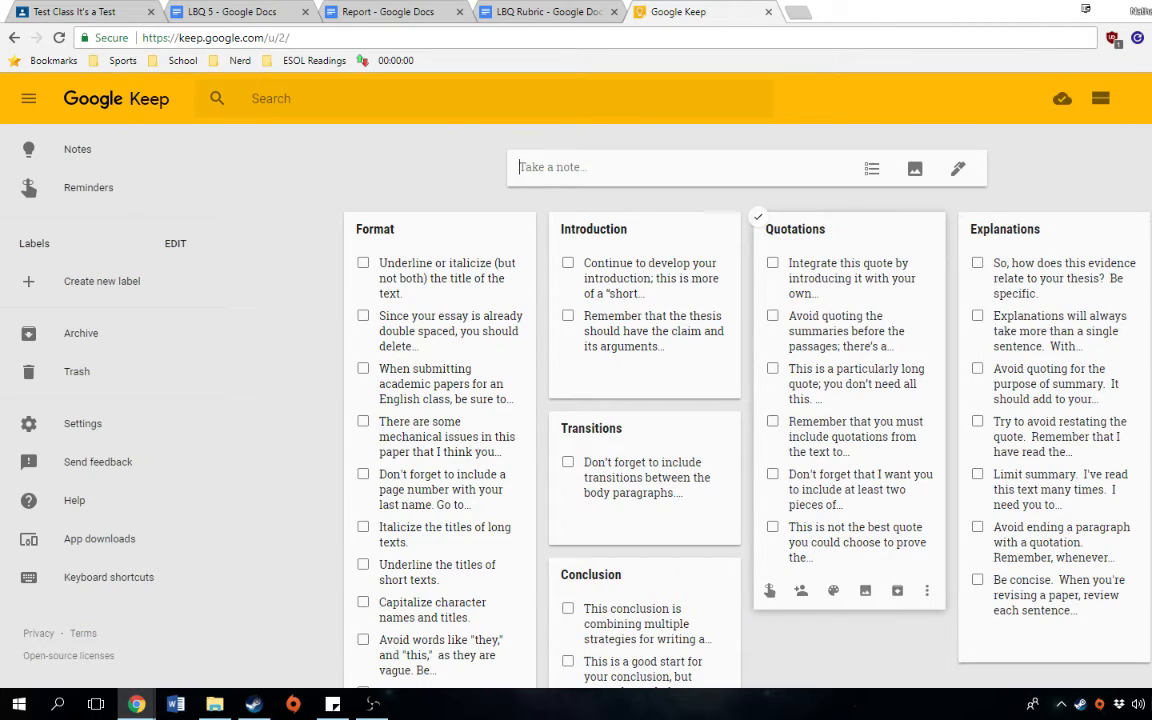
- Switch to the Report document, open the Keep notepad beside it, and look through the saved comment notes
{"action": "left_click", "coordinate": [355, 8]}
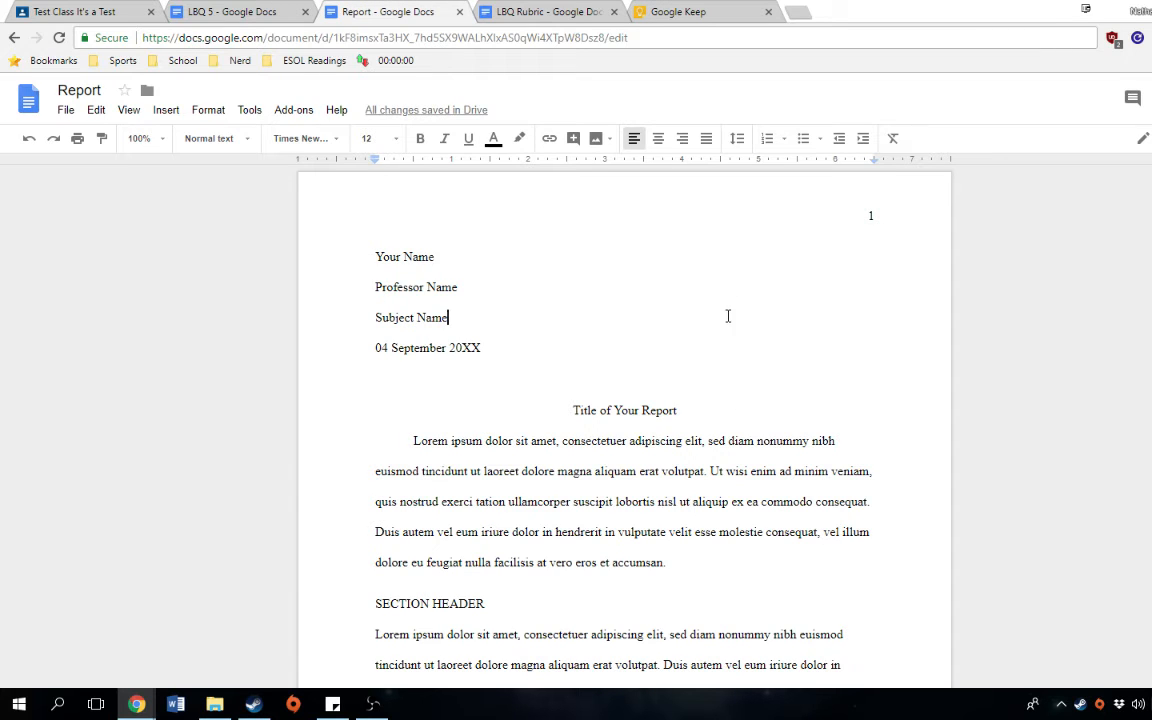
{"action": "left_click", "coordinate": [249, 110]}
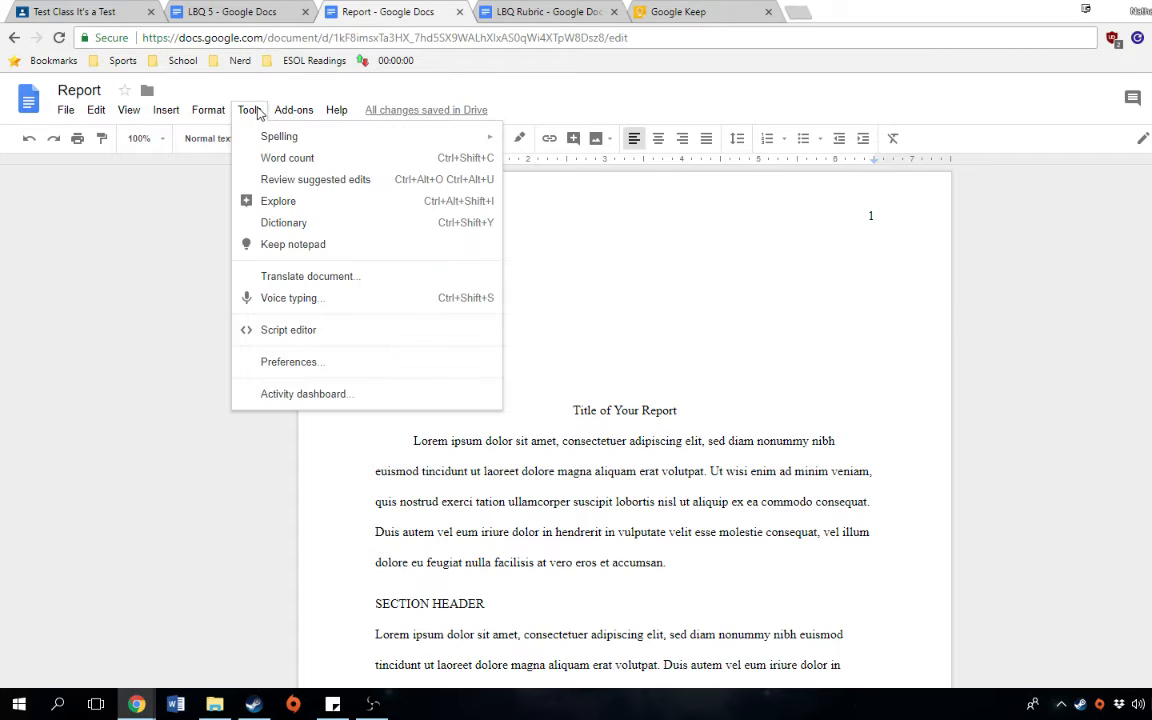
{"action": "left_click", "coordinate": [315, 247]}
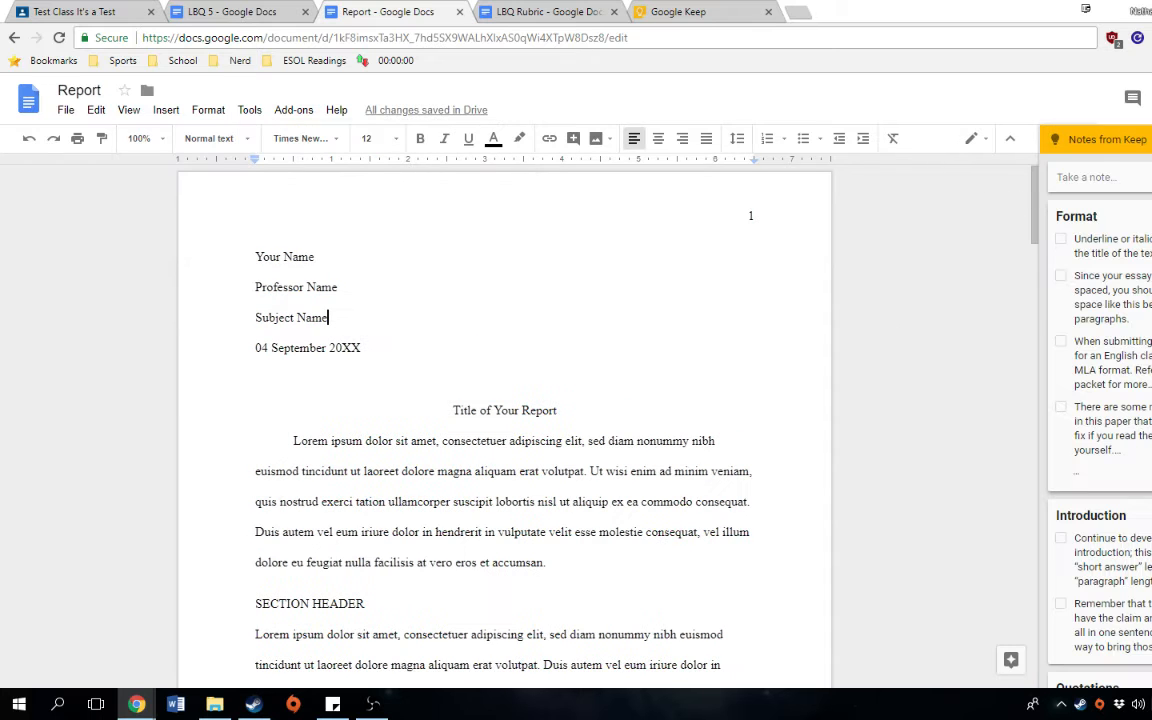
{"action": "scroll", "coordinate": [1100, 420], "scroll_direction": "down", "scroll_amount": 10}
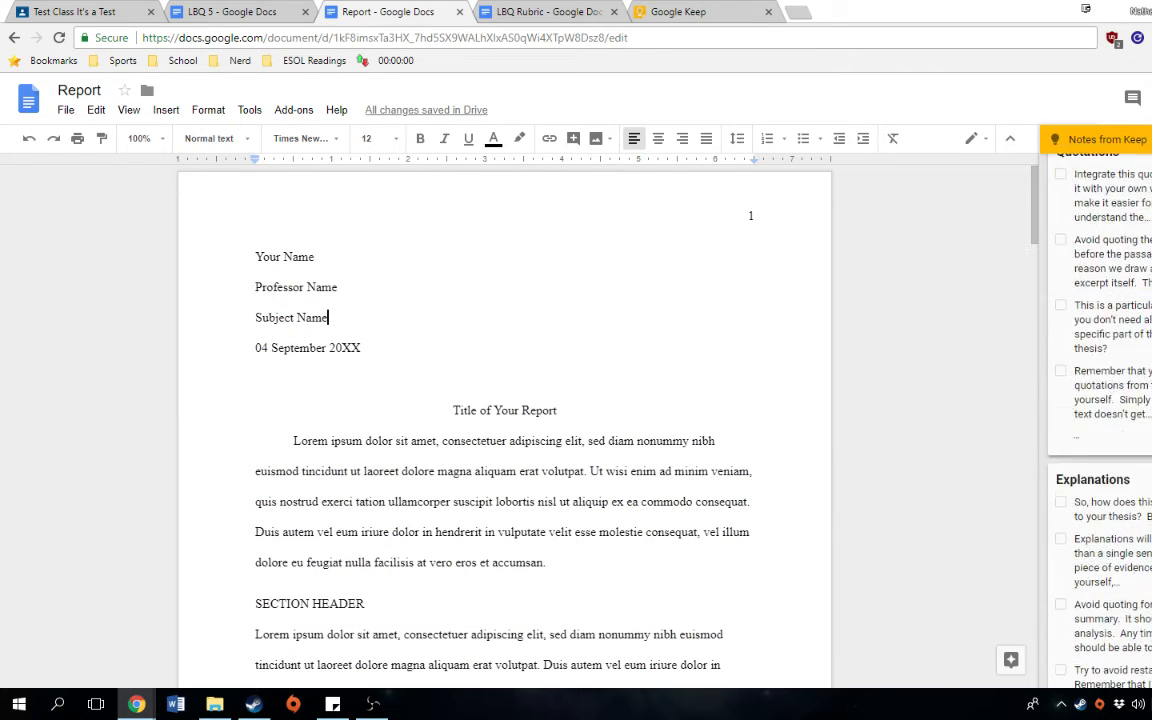
{"action": "scroll", "coordinate": [1100, 420], "scroll_direction": "down", "scroll_amount": 1}
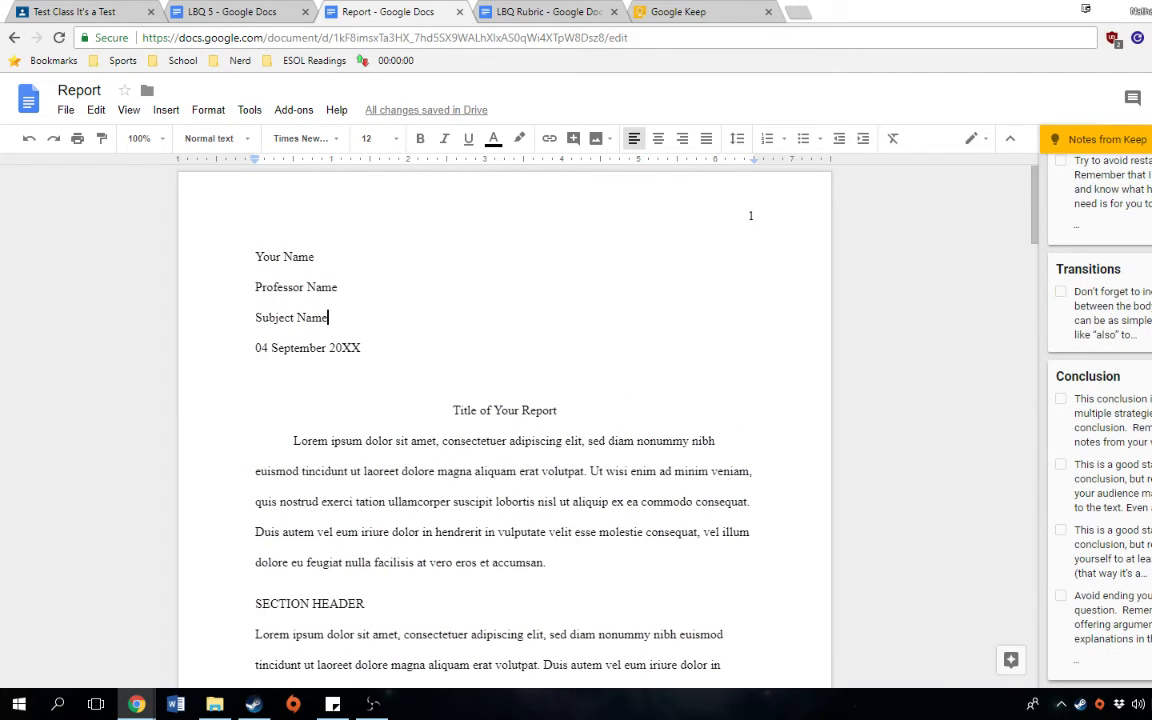
{"action": "scroll", "coordinate": [1100, 345], "scroll_direction": "up", "scroll_amount": 4}
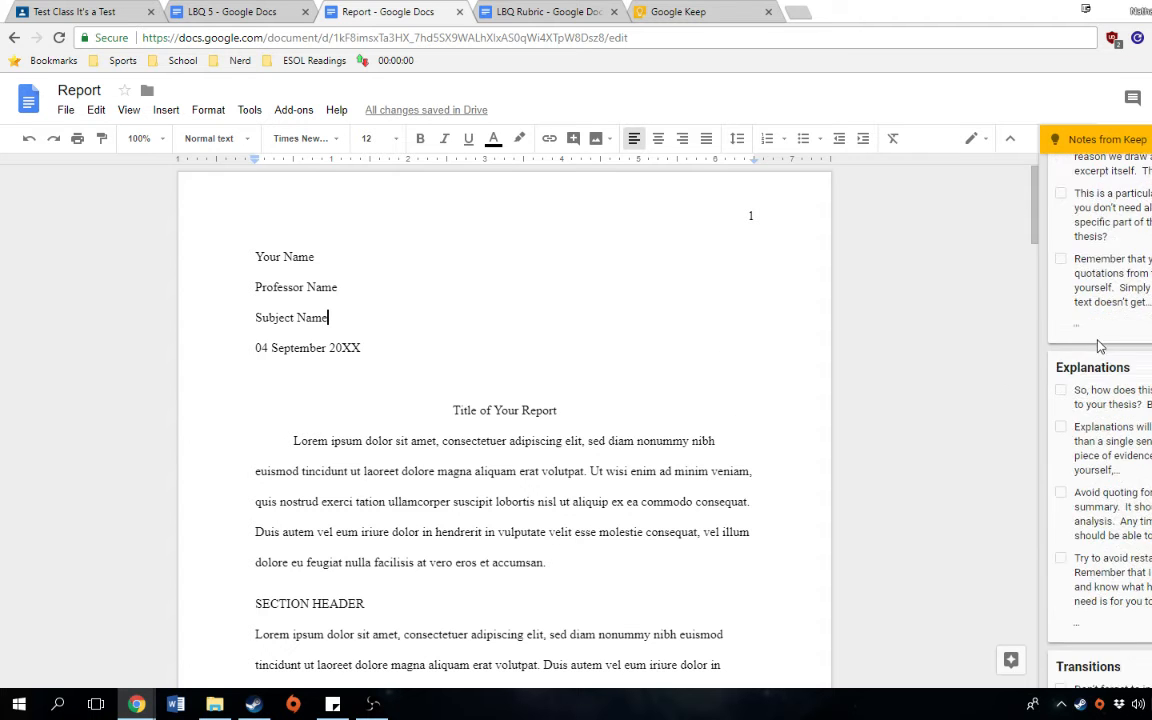
{"action": "scroll", "coordinate": [1097, 345], "scroll_direction": "up", "scroll_amount": 3}
{"action": "scroll", "coordinate": [589, 406], "scroll_direction": "down", "scroll_amount": 2}
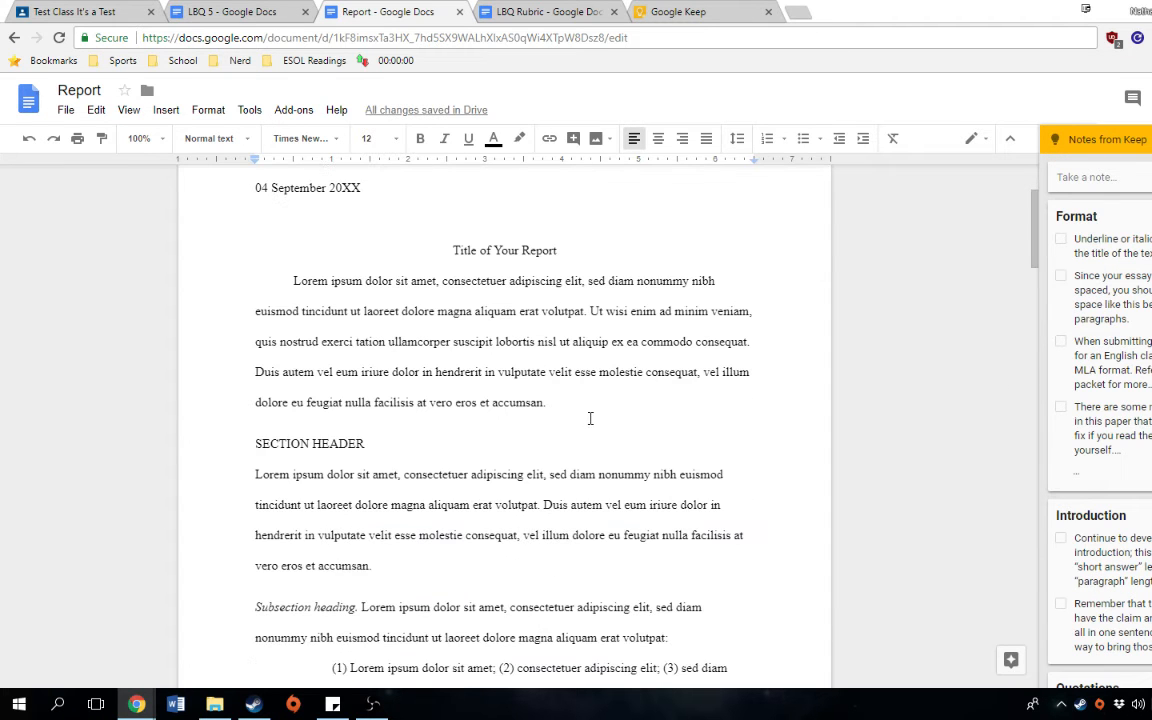
- Copy the saved reminder about putting the thesis's claim and arguments in one sentence from the Introduction note in Keep
{"action": "scroll", "coordinate": [1100, 380], "scroll_direction": "down", "scroll_amount": 3}
{"action": "left_click", "coordinate": [1127, 358]}
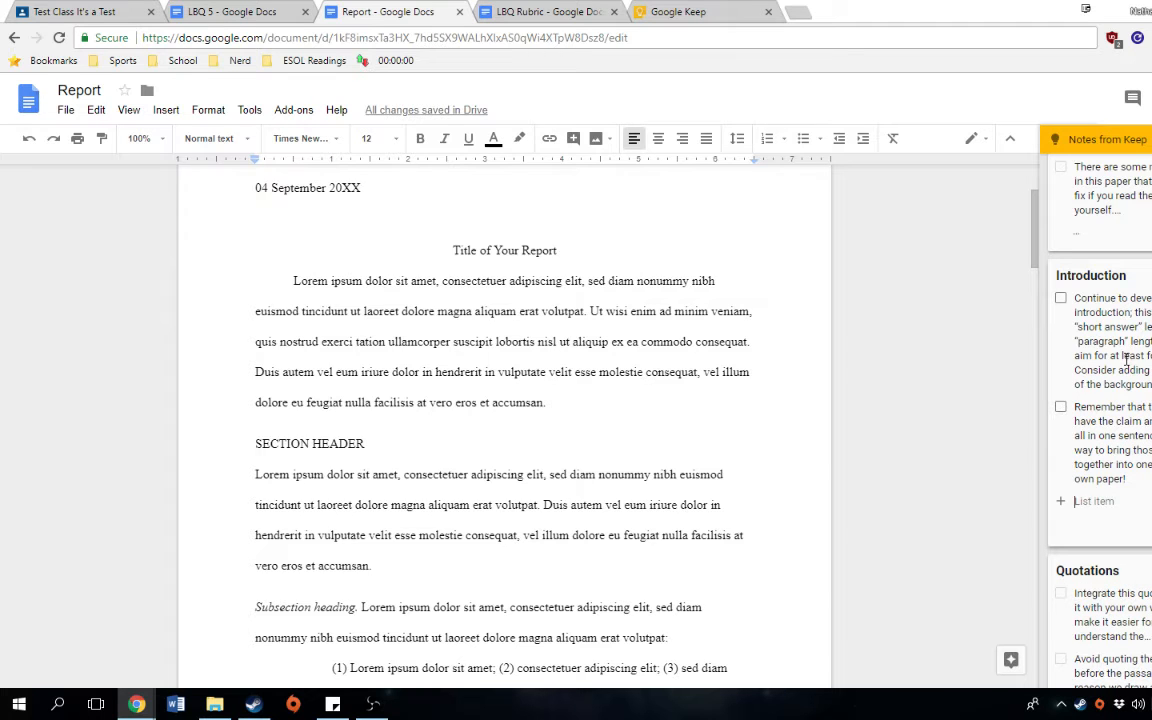
{"action": "double_click", "coordinate": [1077, 407]}
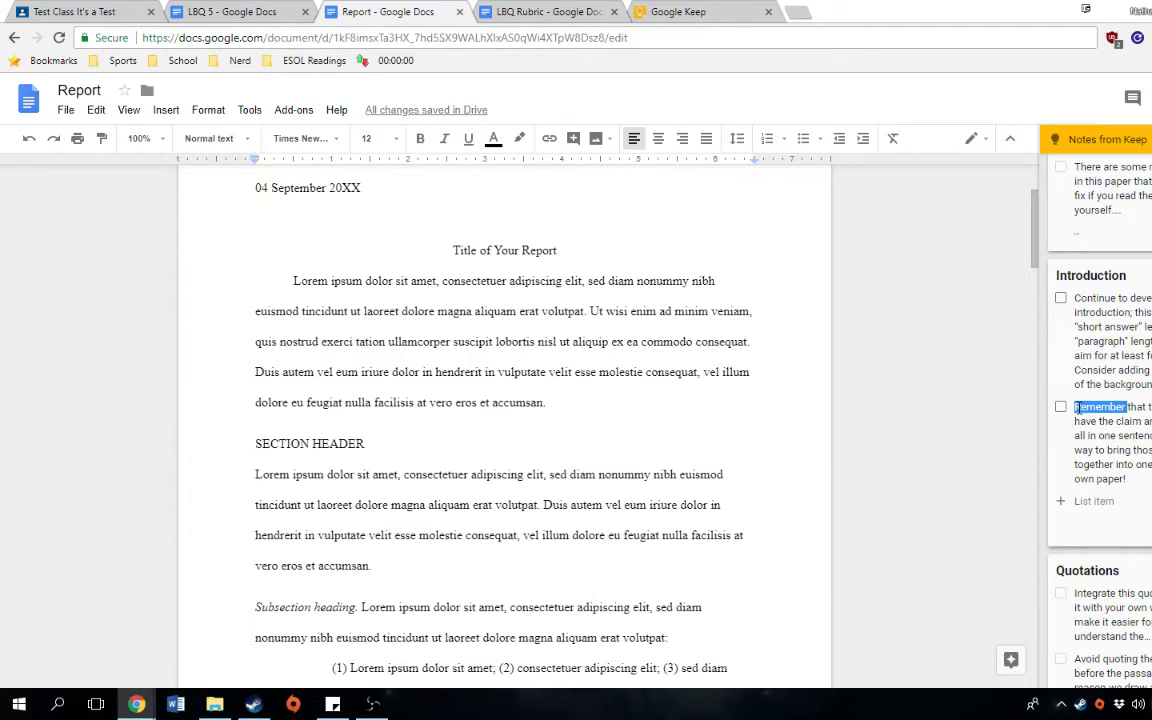
{"action": "left_click_drag", "start_coordinate": [1077, 407], "coordinate": [1128, 480]}
{"action": "right_click", "coordinate": [1100, 440]}
{"action": "left_click", "coordinate": [936, 175]}
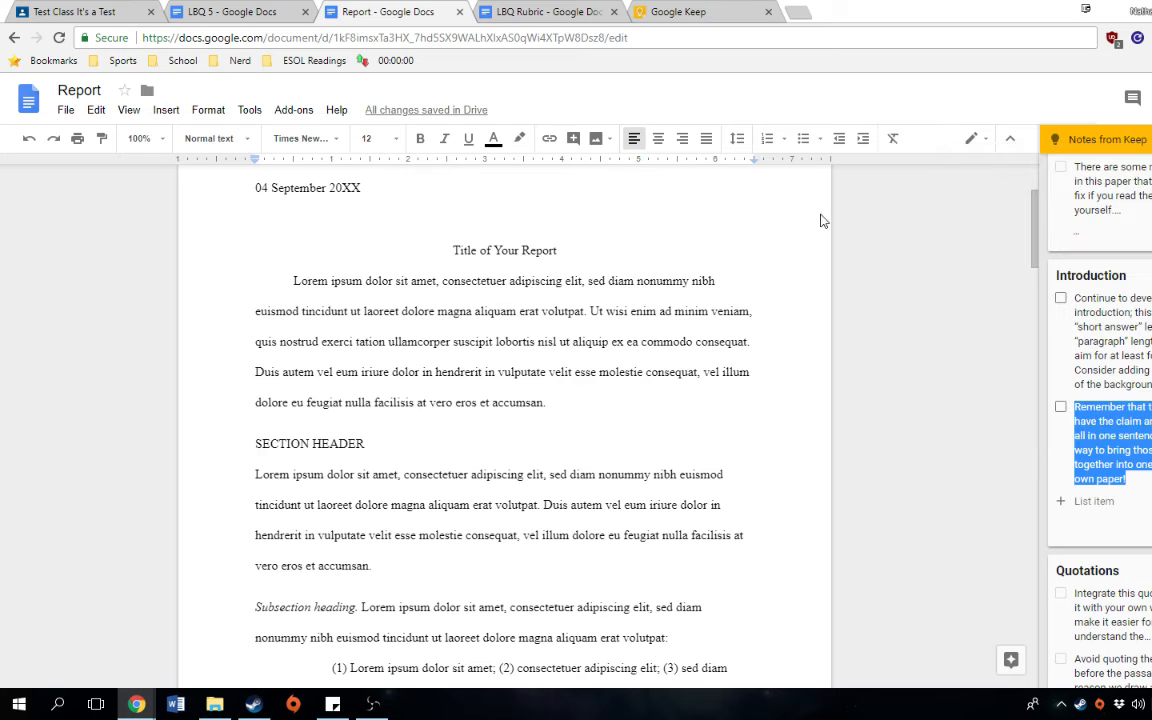
- Comment on the introduction from "Ut wisi enim" to "et accumsan" with the copied thesis reminder and post it
{"action": "left_click_drag", "start_coordinate": [586, 400], "coordinate": [592, 316]}
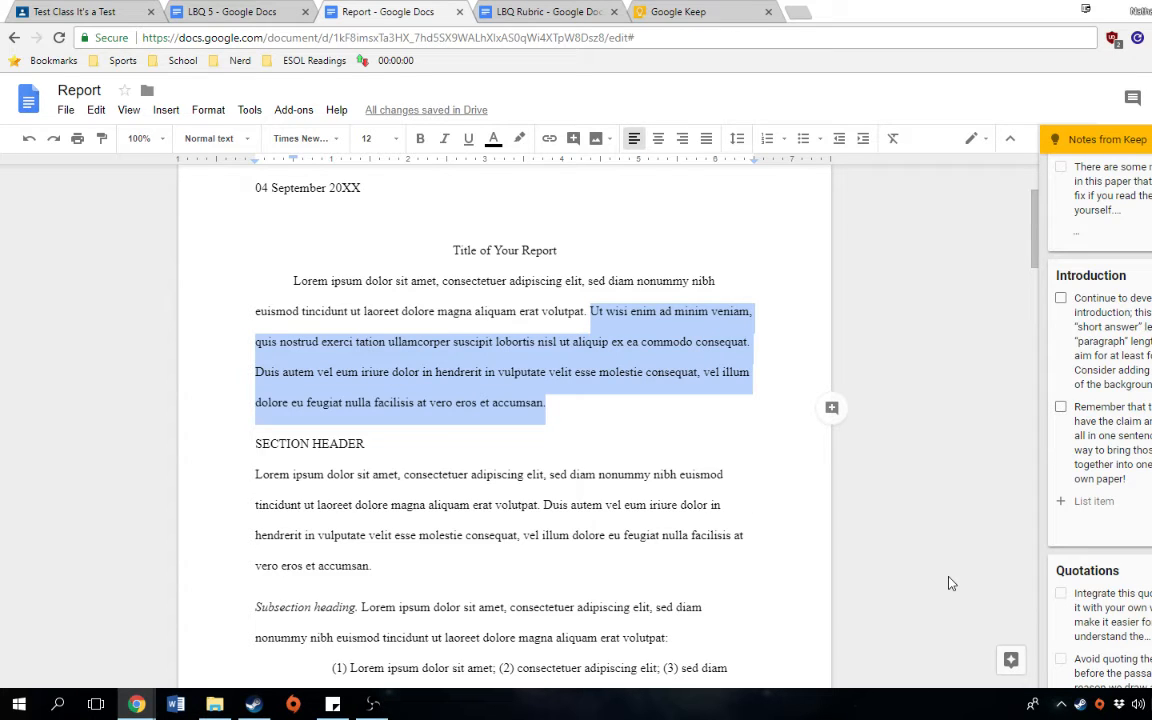
{"action": "key", "text": "ctrl+alt+m"}
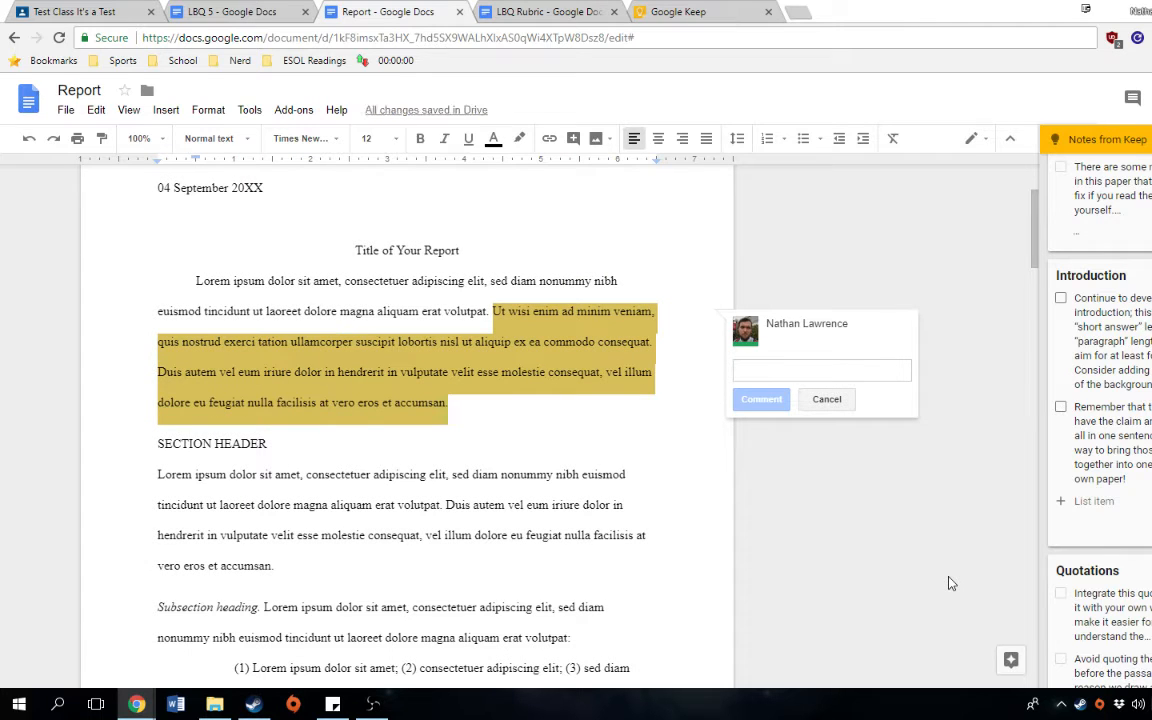
{"action": "type", "text": "Remember that the thesis should have the claim and its arguments all in one sentence.  Try to find a way to bring those elements together into one sentence in your own paper!"}
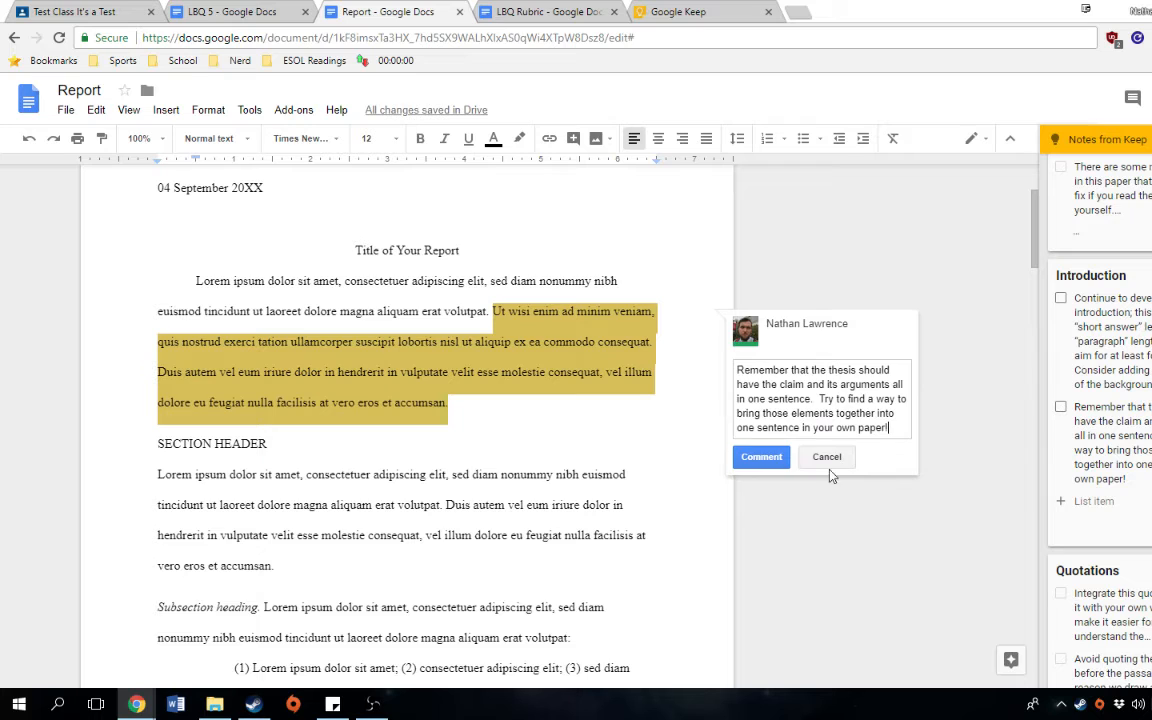
{"action": "left_click", "coordinate": [760, 457]}
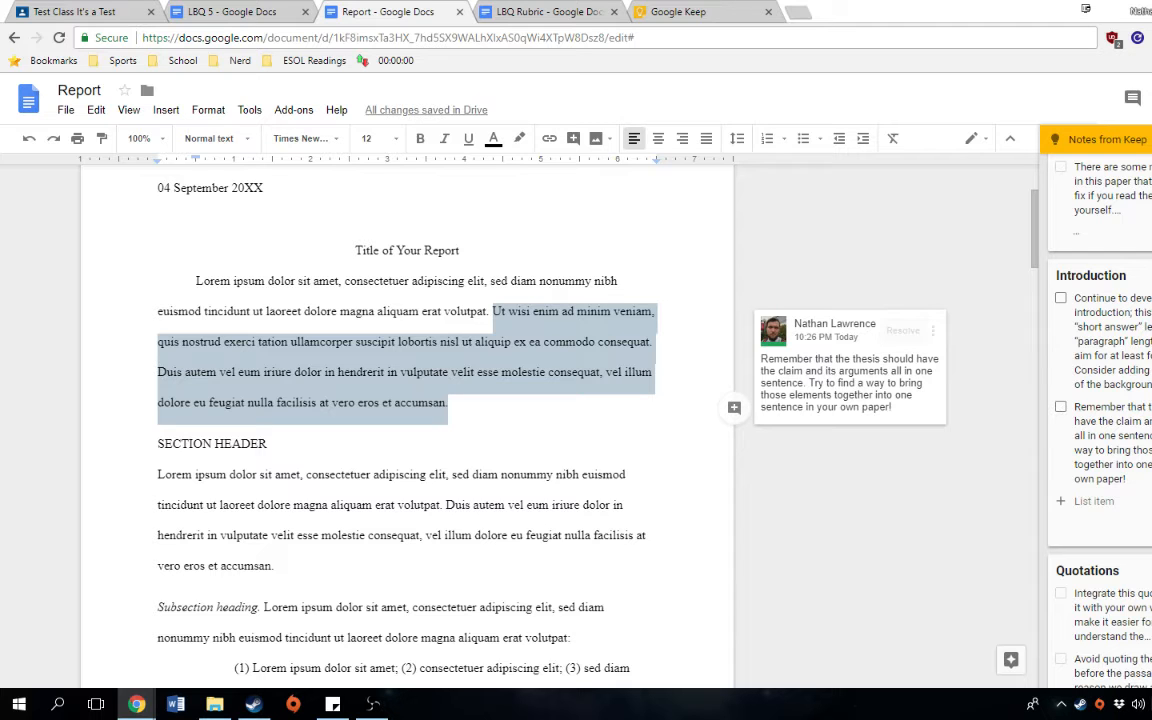
- Comment on the "Duis autem" sentence under SECTION HEADER: "This doesn't prove that dramatic irony increases the comedy. Always connect back to your thesis."
{"action": "scroll", "coordinate": [1124, 338], "scroll_direction": "down", "scroll_amount": 1}
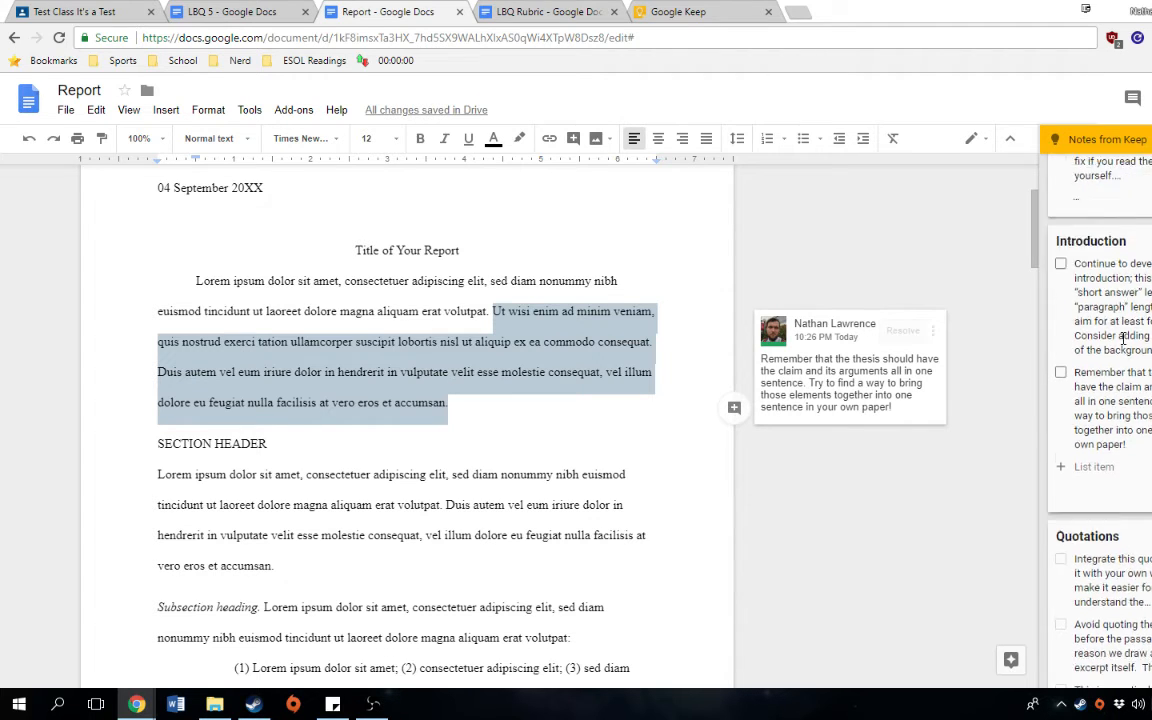
{"action": "scroll", "coordinate": [1124, 338], "scroll_direction": "down", "scroll_amount": 7}
{"action": "scroll", "coordinate": [1122, 347], "scroll_direction": "down", "scroll_amount": 3}
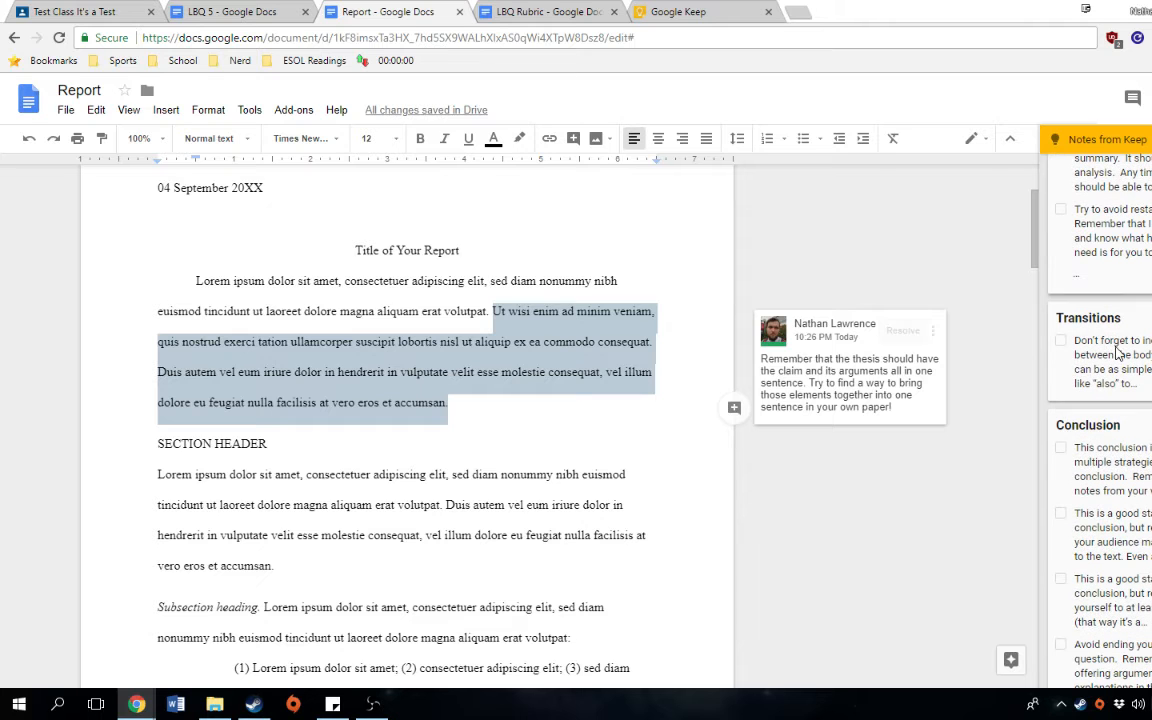
{"action": "scroll", "coordinate": [672, 450], "scroll_direction": "down", "scroll_amount": 3}
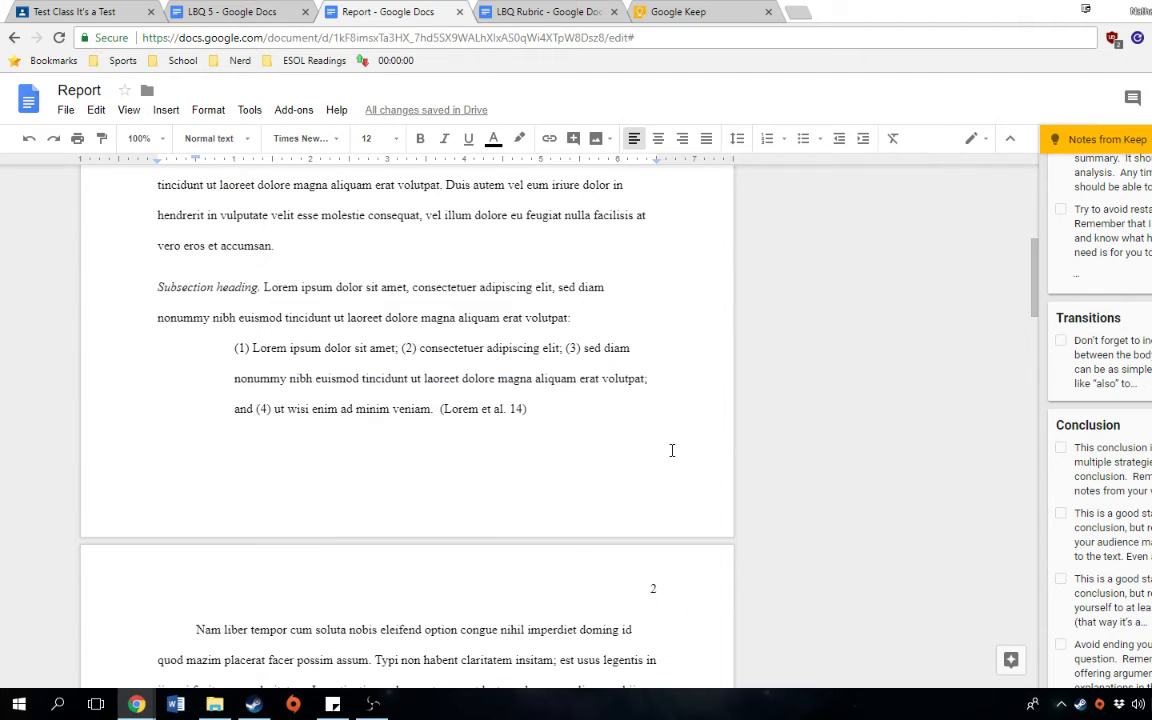
{"action": "scroll", "coordinate": [672, 450], "scroll_direction": "up", "scroll_amount": 4}
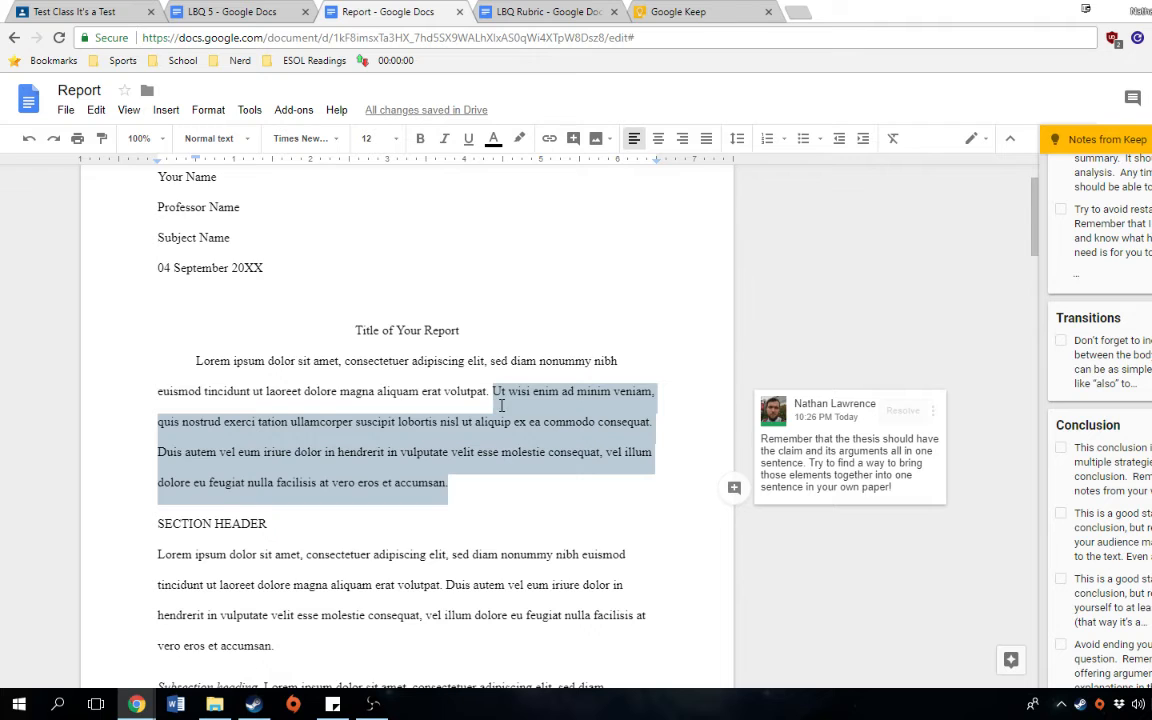
{"action": "scroll", "coordinate": [452, 365], "scroll_direction": "down", "scroll_amount": 2}
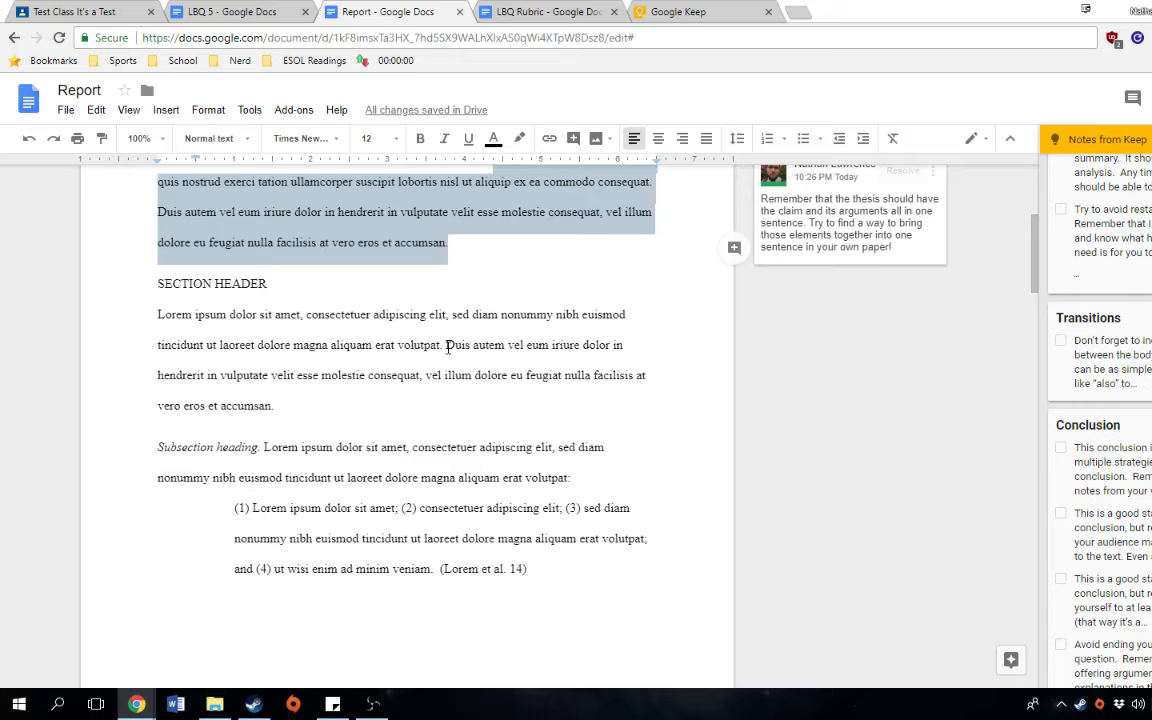
{"action": "left_click_drag", "start_coordinate": [447, 346], "coordinate": [635, 401]}
{"action": "left_click", "coordinate": [733, 351]}
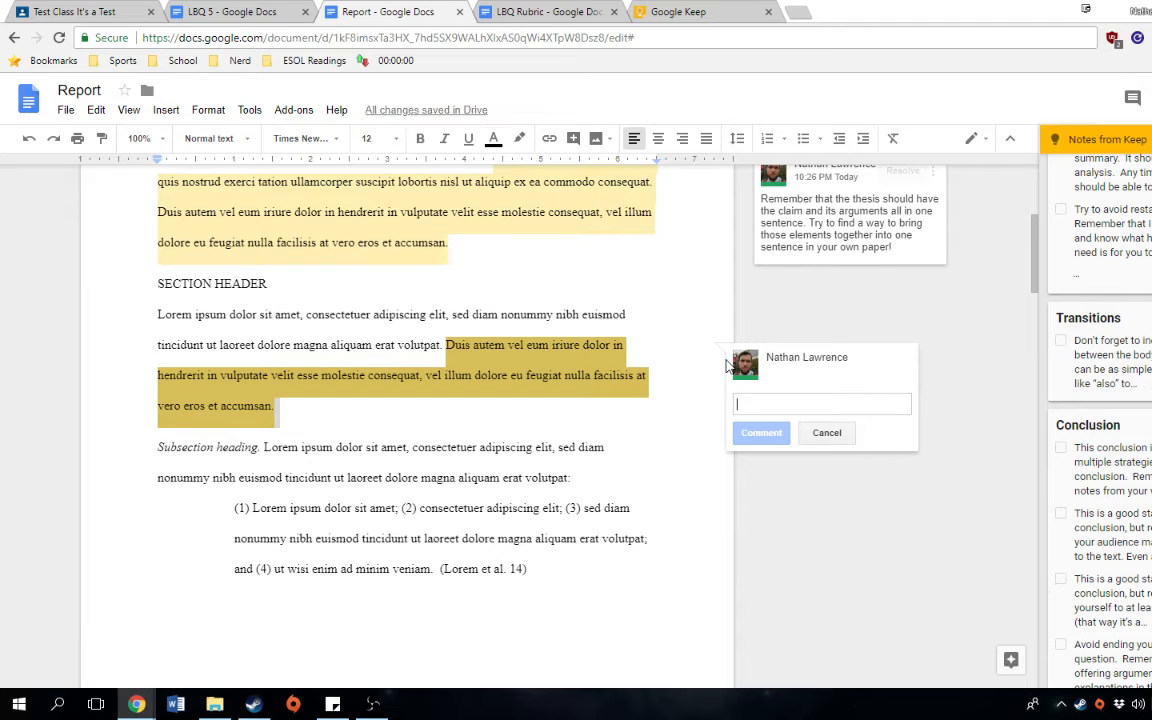
{"action": "type", "text": "This doc"}
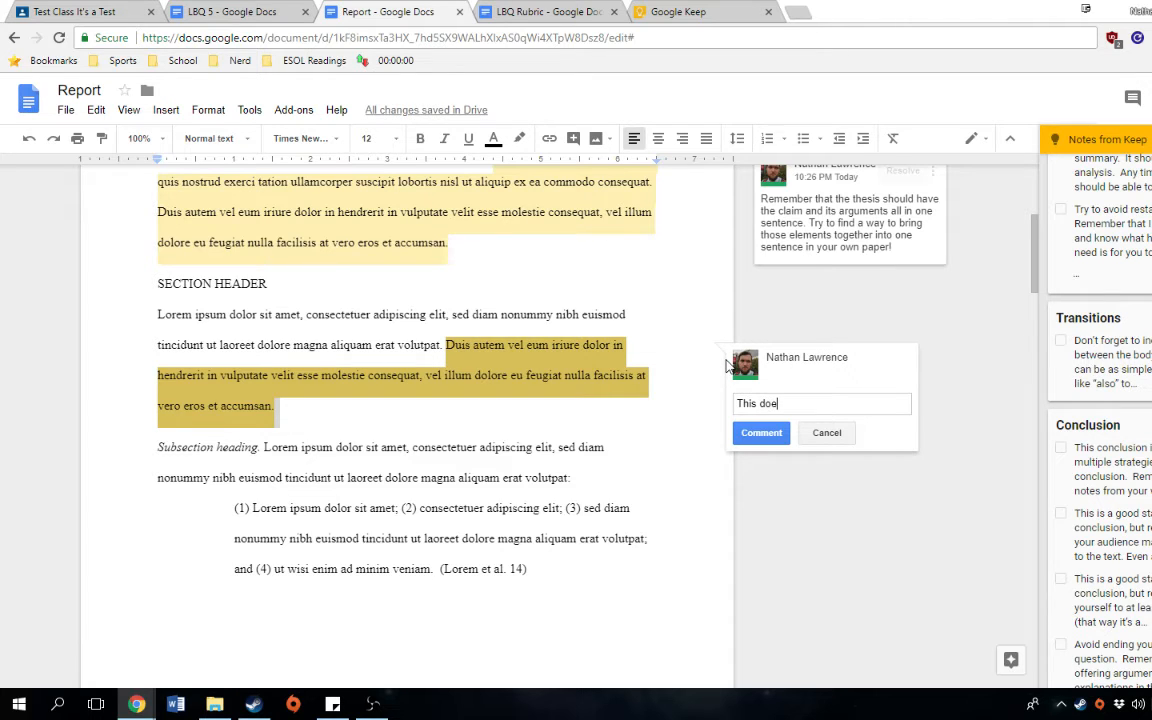
{"action": "type", "text": "sn't prove that dramatic iron"}
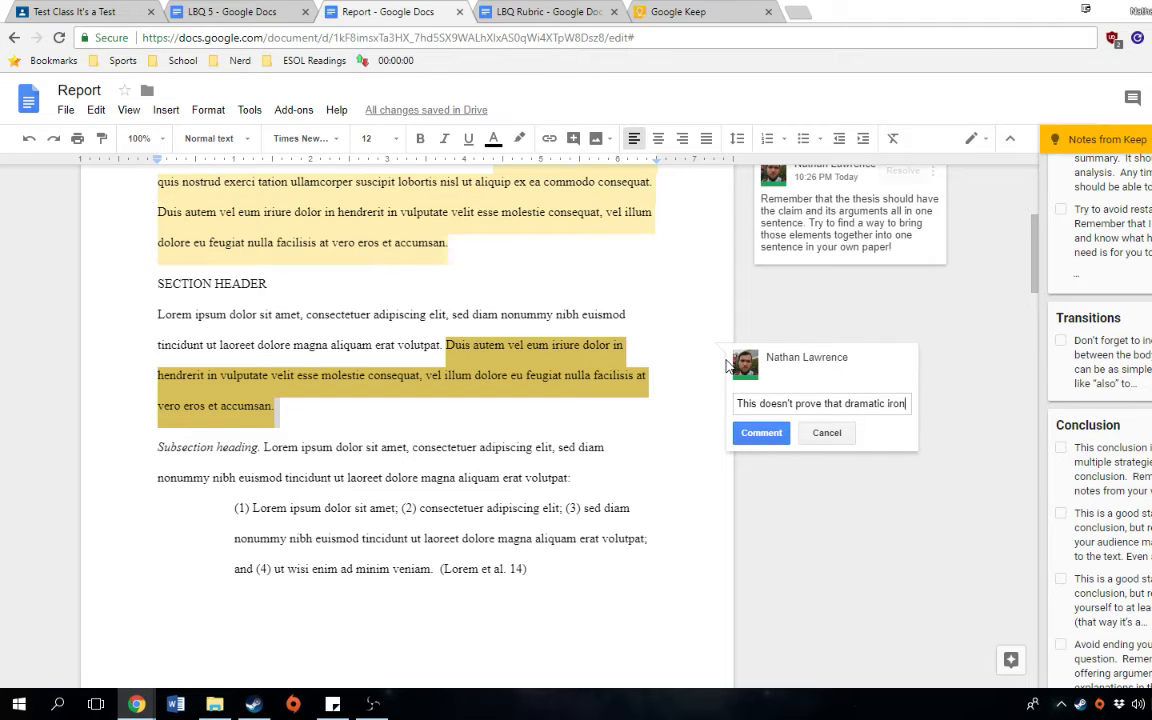
{"action": "type", "text": "y increases the"}
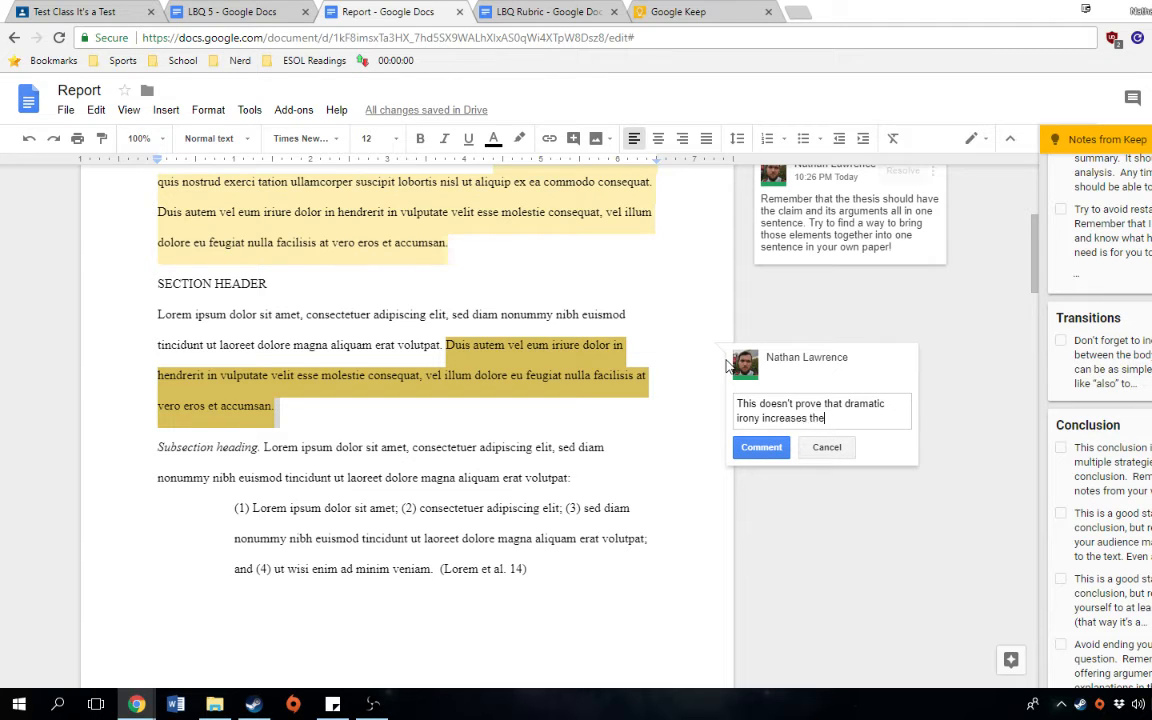
{"action": "type", "text": " comedy. Always connect bakc"}
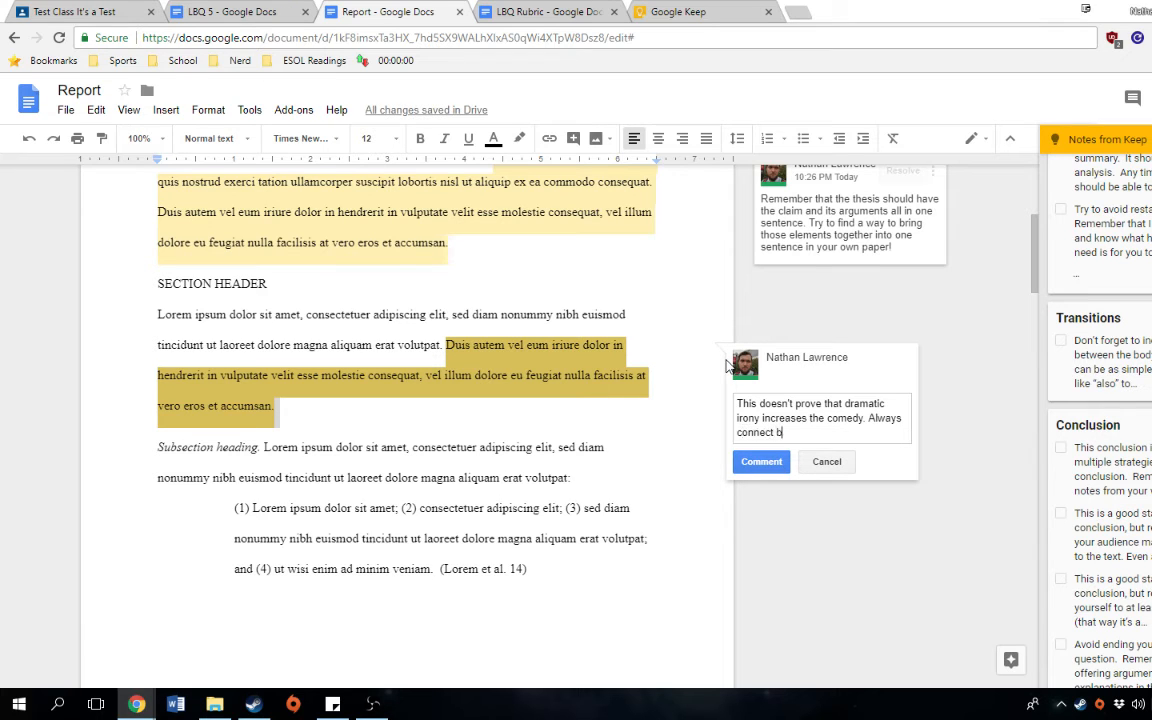
{"action": "key", "text": "BackSpace"}
{"action": "key", "text": "BackSpace"}
{"action": "type", "text": "ck to you the"}
{"action": "key", "text": "BackSpace"}
{"action": "key", "text": "BackSpace"}
{"action": "key", "text": "BackSpace"}
{"action": "key", "text": "BackSpace"}
{"action": "type", "text": "r thesis."}
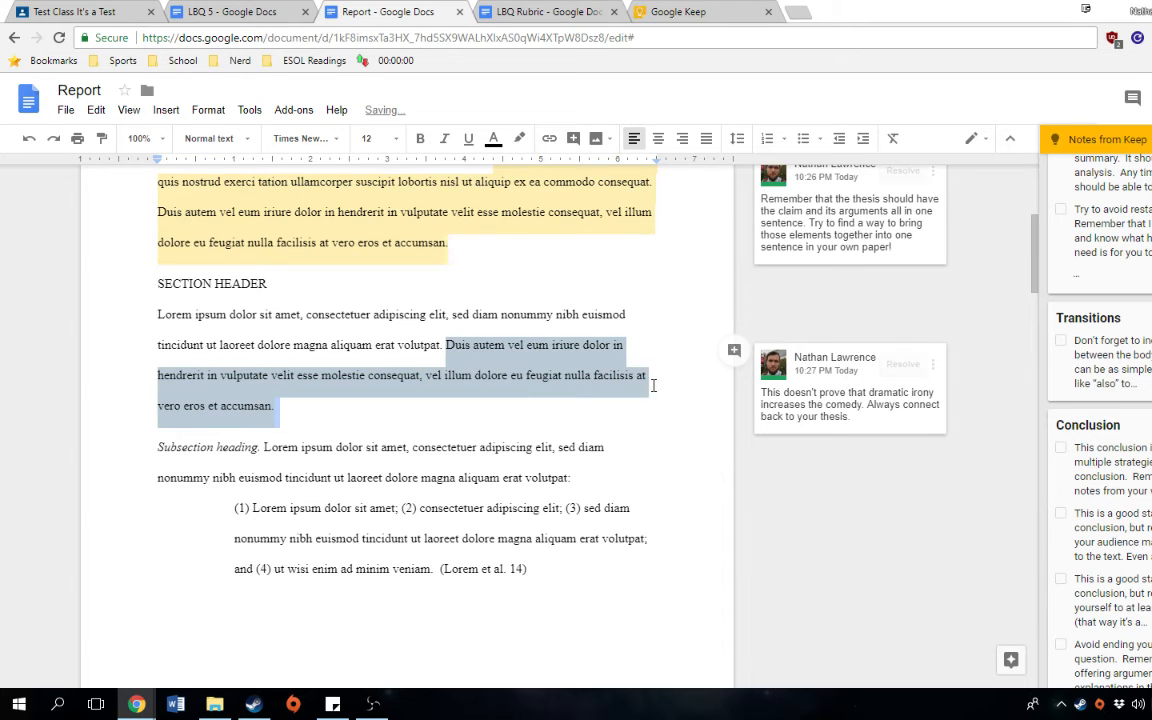
- Launch OrangeSlice: Teacher Rubric's Score Rubric for the Report document with the rubric table and Grade row in view
{"action": "scroll", "coordinate": [650, 386], "scroll_direction": "up", "scroll_amount": 3}
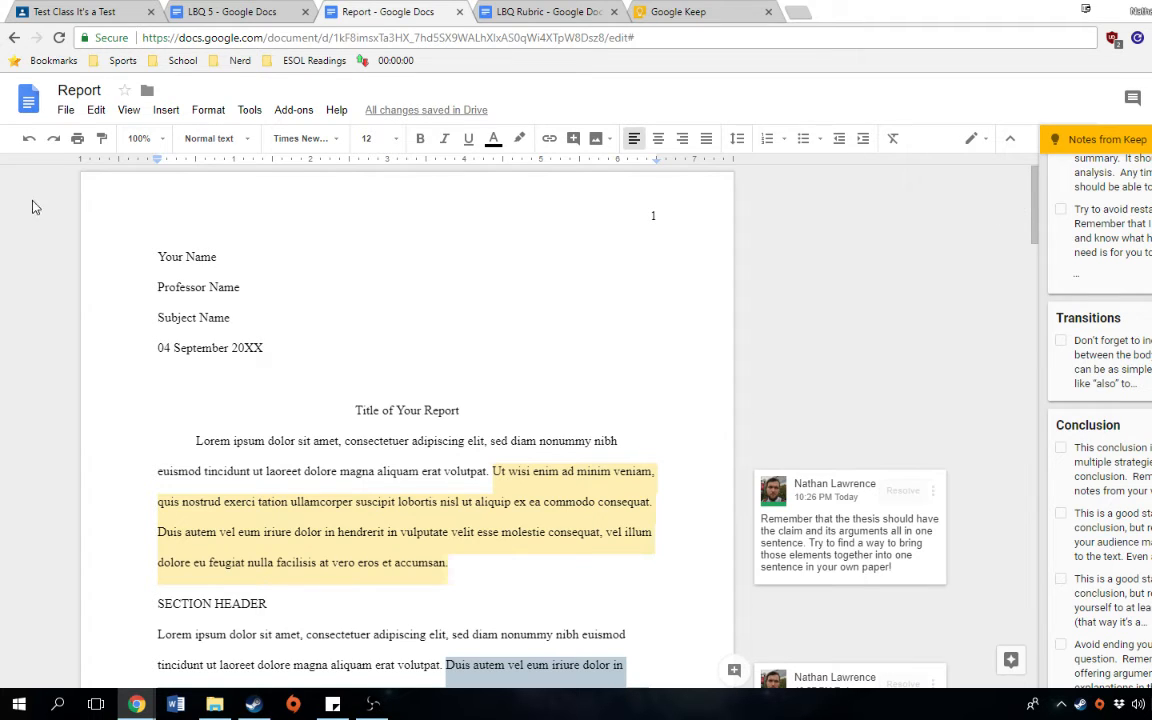
{"action": "left_click", "coordinate": [284, 112]}
{"action": "mouse_move", "coordinate": [300, 189]}
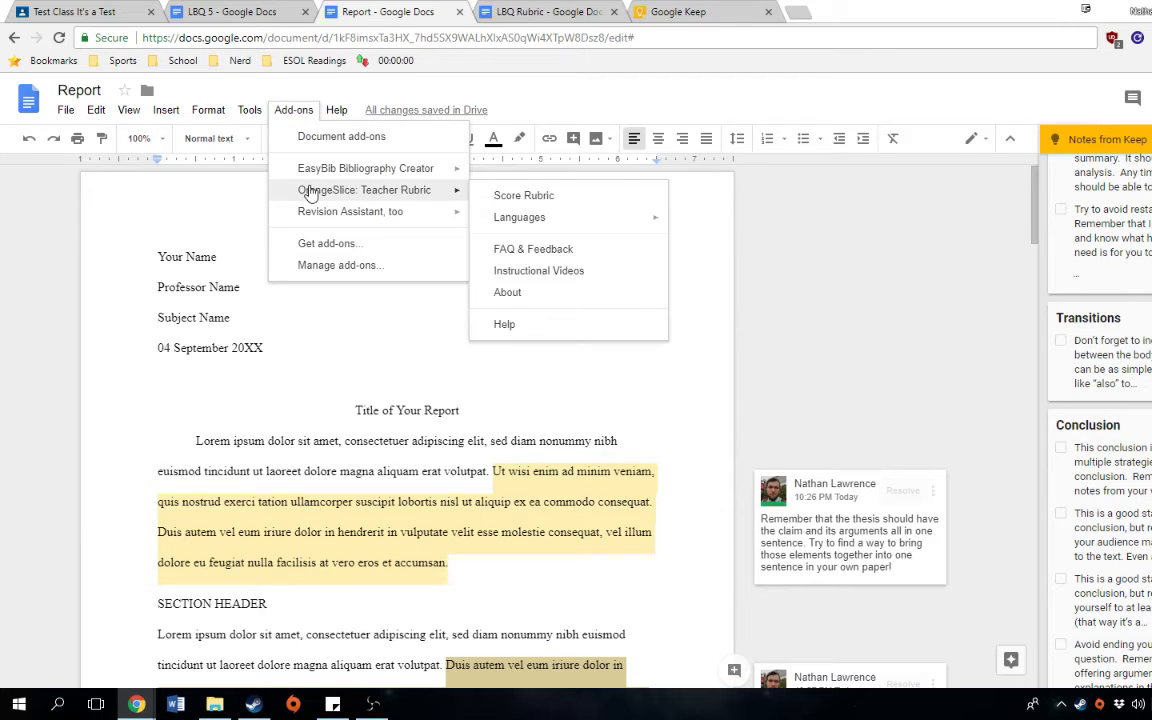
{"action": "scroll", "coordinate": [390, 340], "scroll_direction": "down", "scroll_amount": 15}
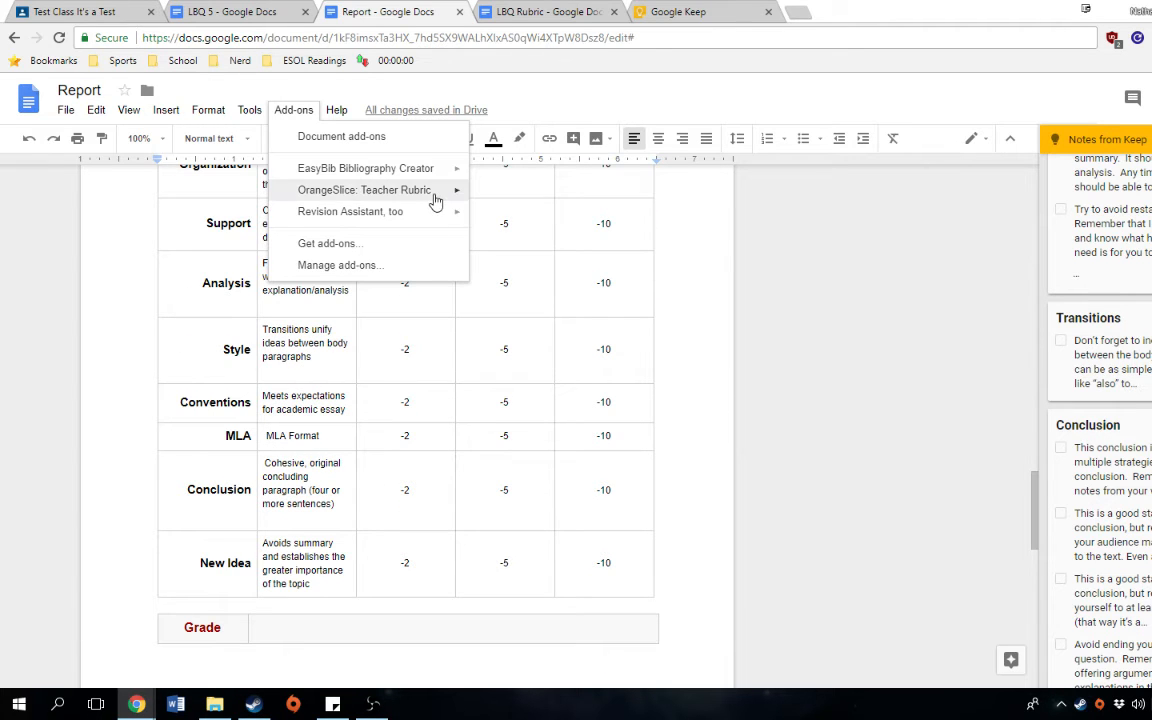
{"action": "mouse_move", "coordinate": [437, 192]}
{"action": "left_click", "coordinate": [519, 195]}
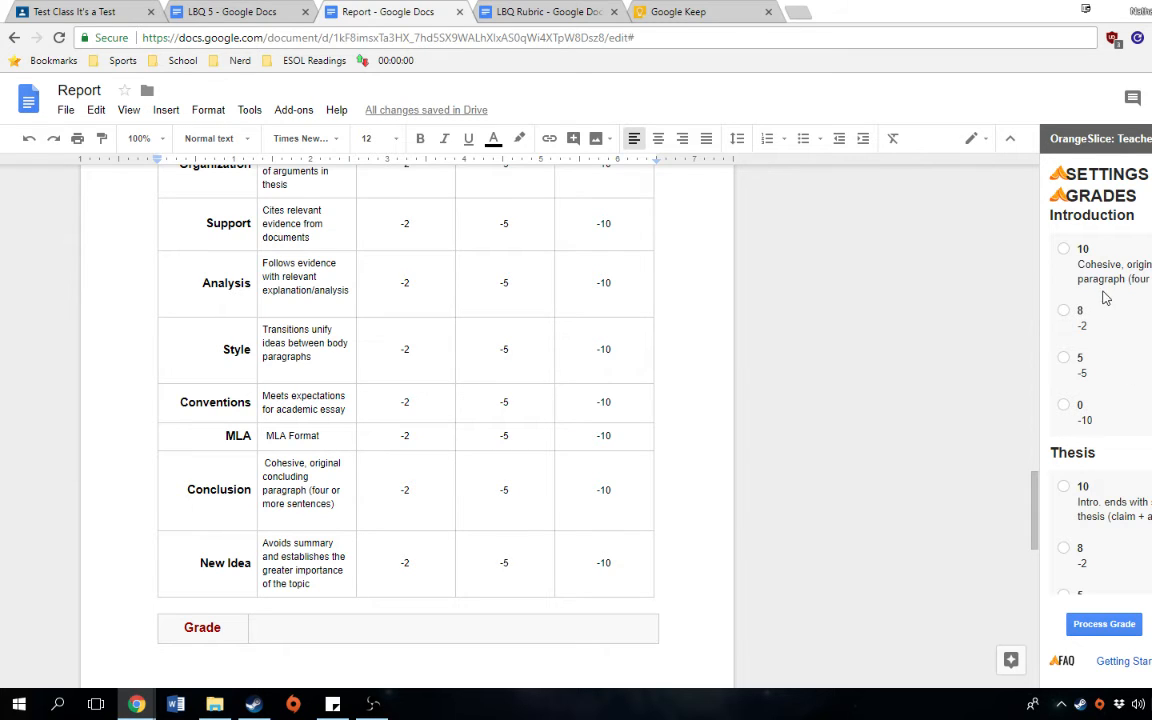
- Score Introduction 10, Thesis 8, Organization 10, Support 5 and Analysis 10 in the OrangeSlice rubric
{"action": "left_click", "coordinate": [1064, 250]}
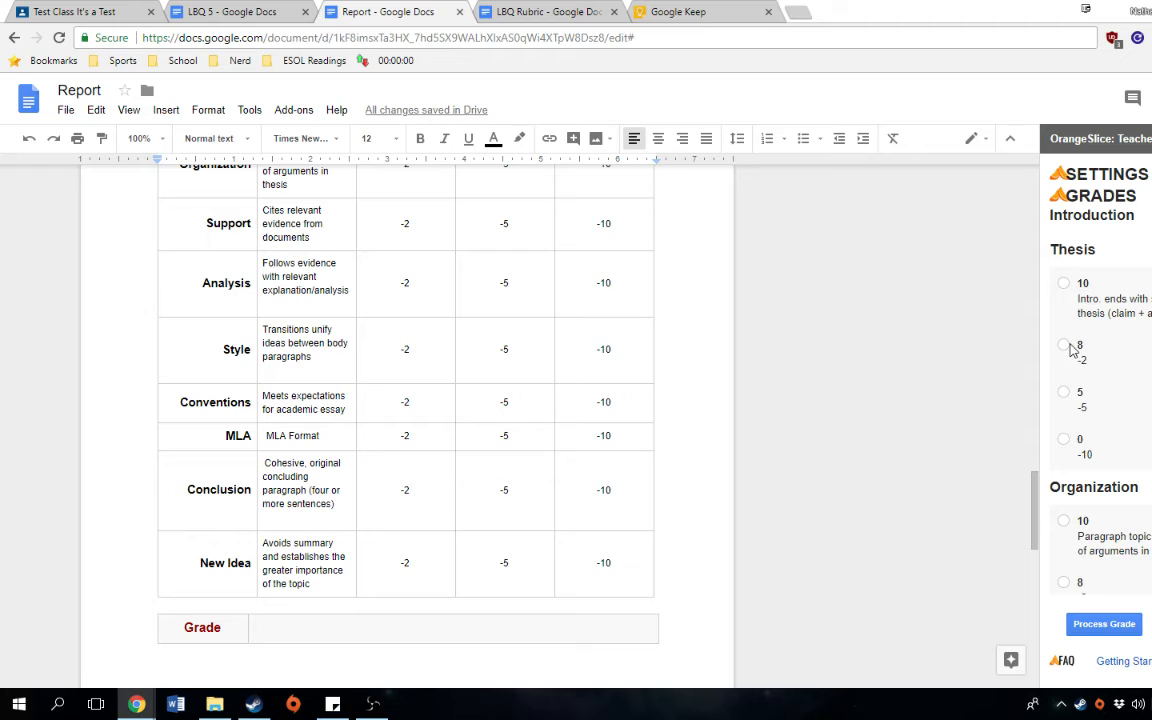
{"action": "left_click", "coordinate": [1071, 349]}
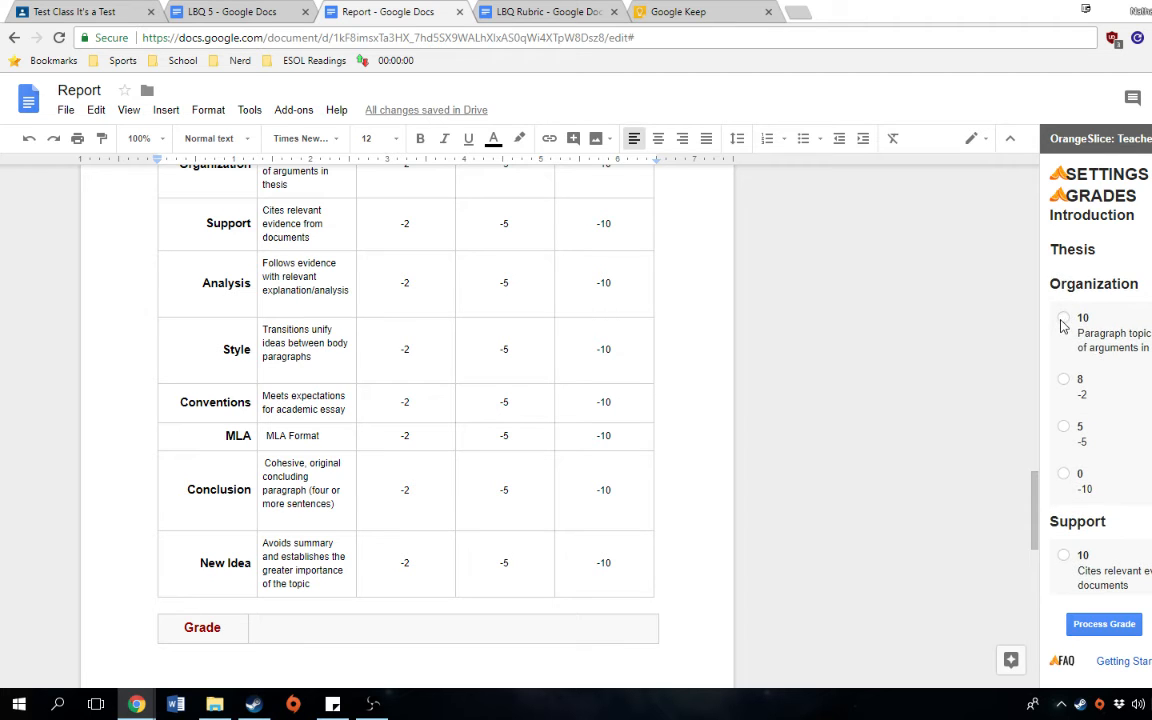
{"action": "left_click", "coordinate": [1064, 320]}
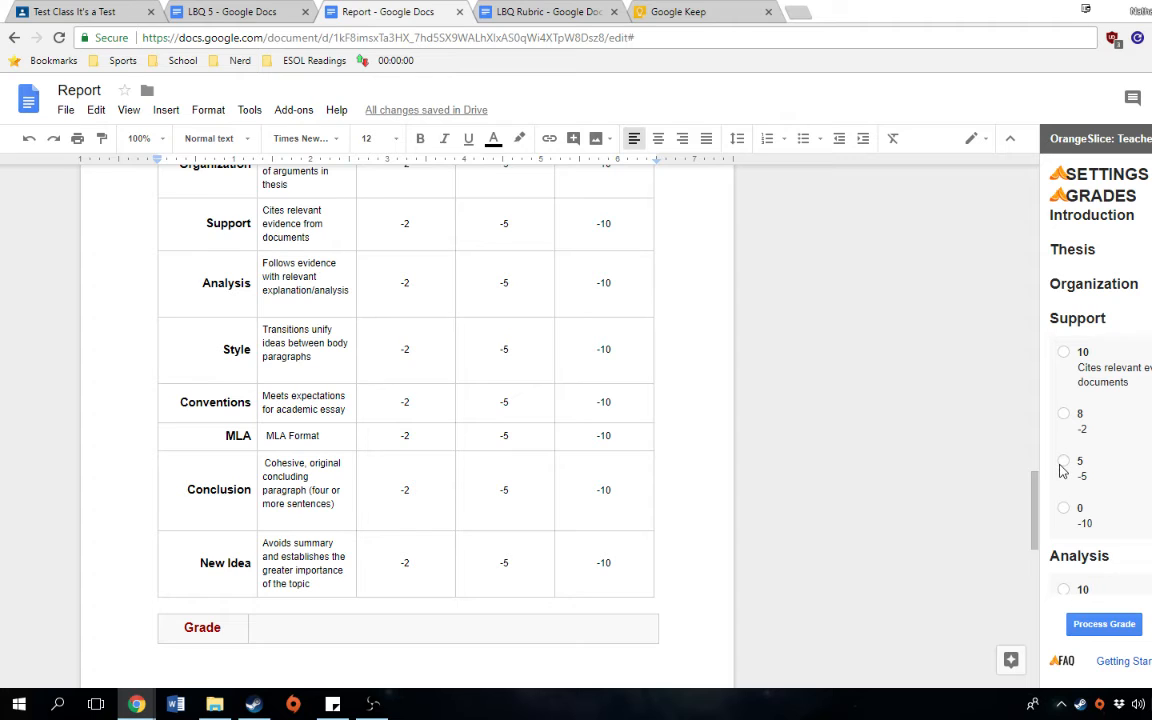
{"action": "left_click", "coordinate": [1064, 465]}
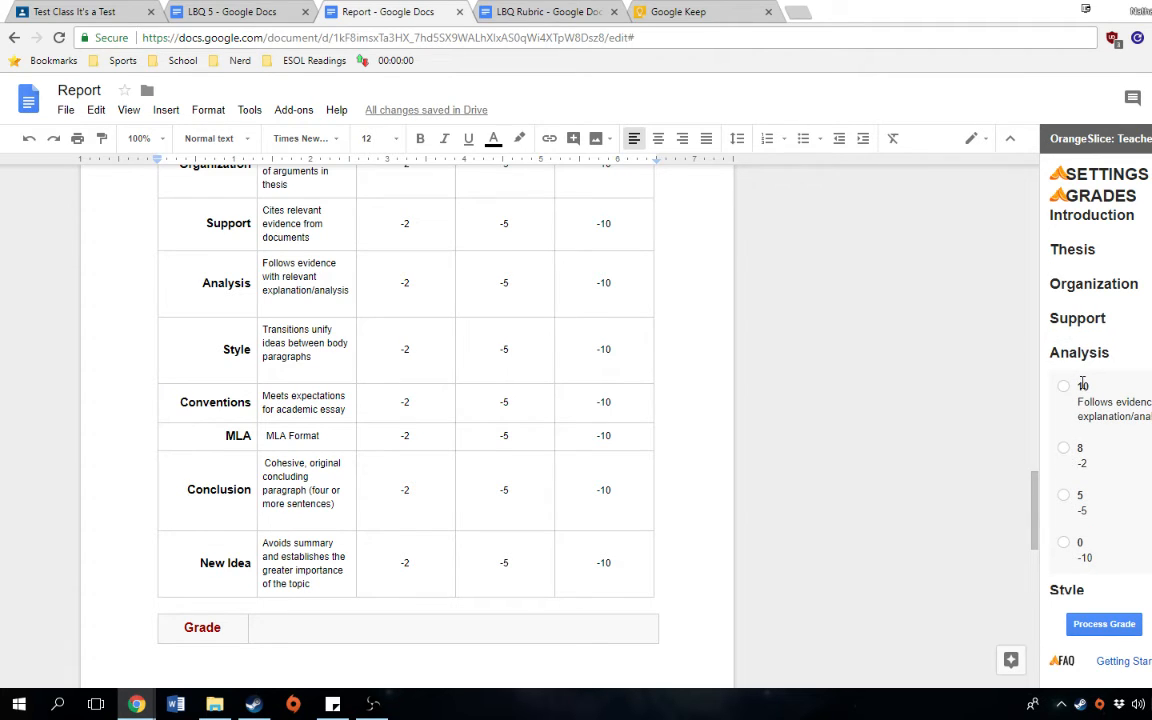
{"action": "left_click", "coordinate": [1064, 387]}
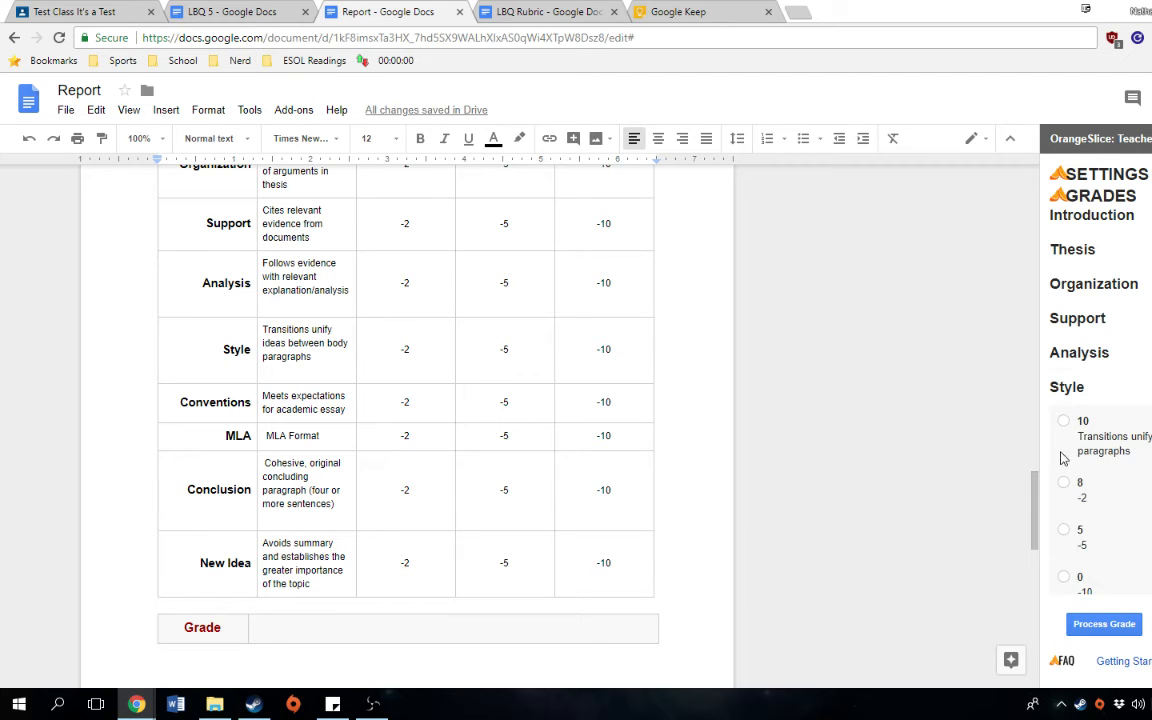
- Score Style 8, Conventions 10, MLA 10, Conclusion 10 and New Idea 8 in the OrangeSlice rubric
{"action": "left_click", "coordinate": [1064, 481]}
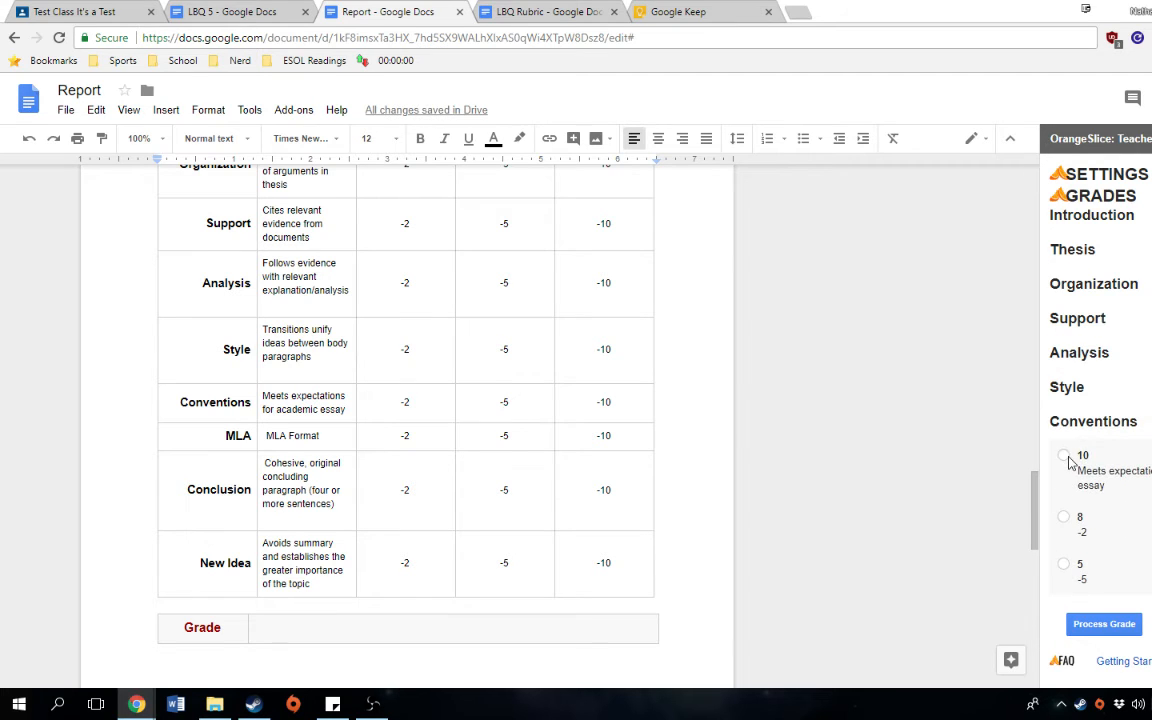
{"action": "left_click", "coordinate": [1064, 455]}
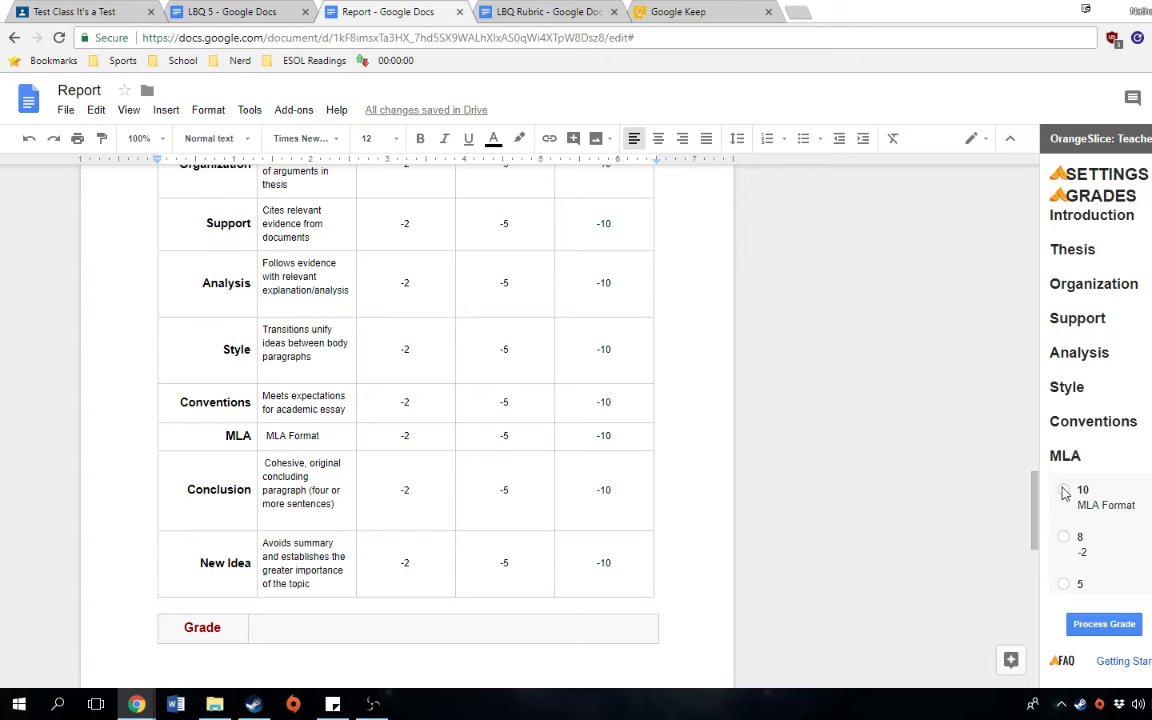
{"action": "left_click", "coordinate": [1064, 490]}
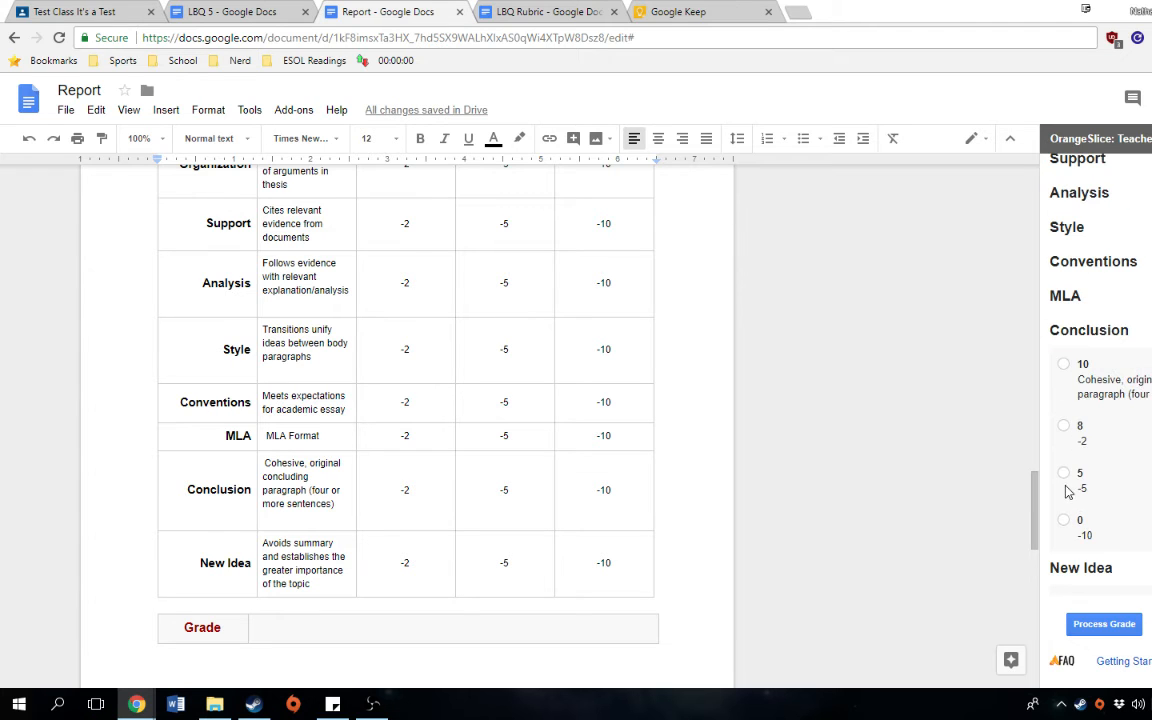
{"action": "left_click", "coordinate": [1065, 367]}
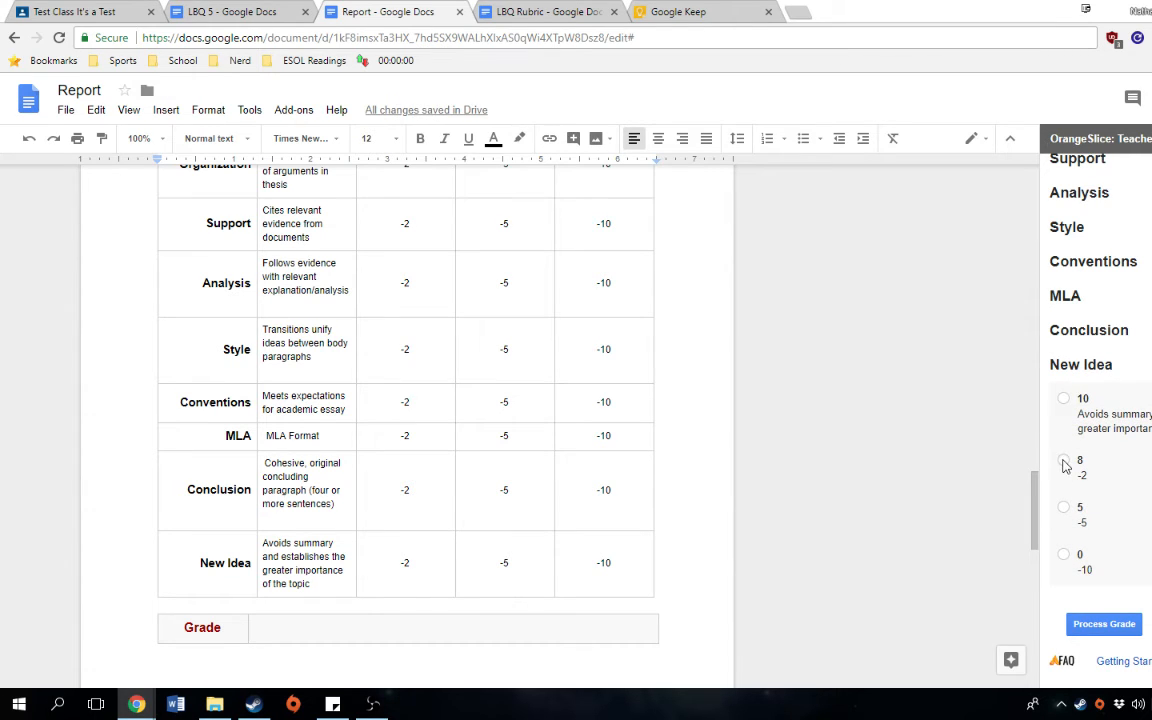
{"action": "left_click", "coordinate": [1064, 463]}
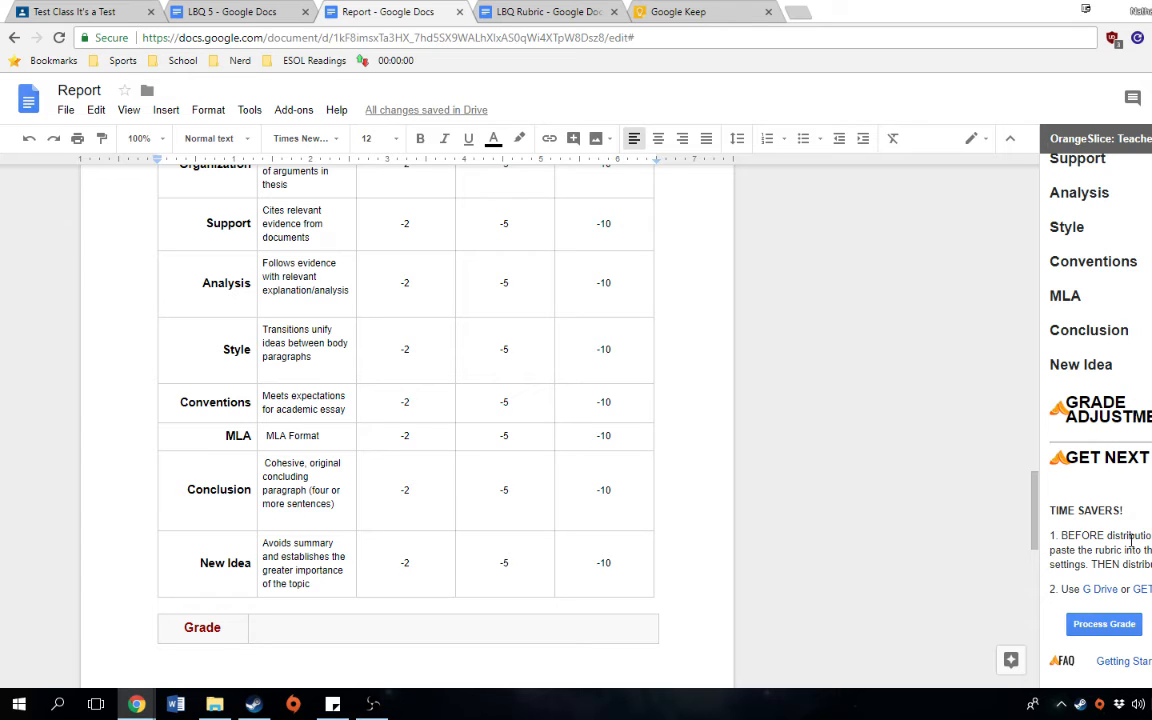
- Expand the OrangeSlice grade adjustments and show the percentage options for the blank custom adjustment
{"action": "left_click", "coordinate": [1100, 409]}
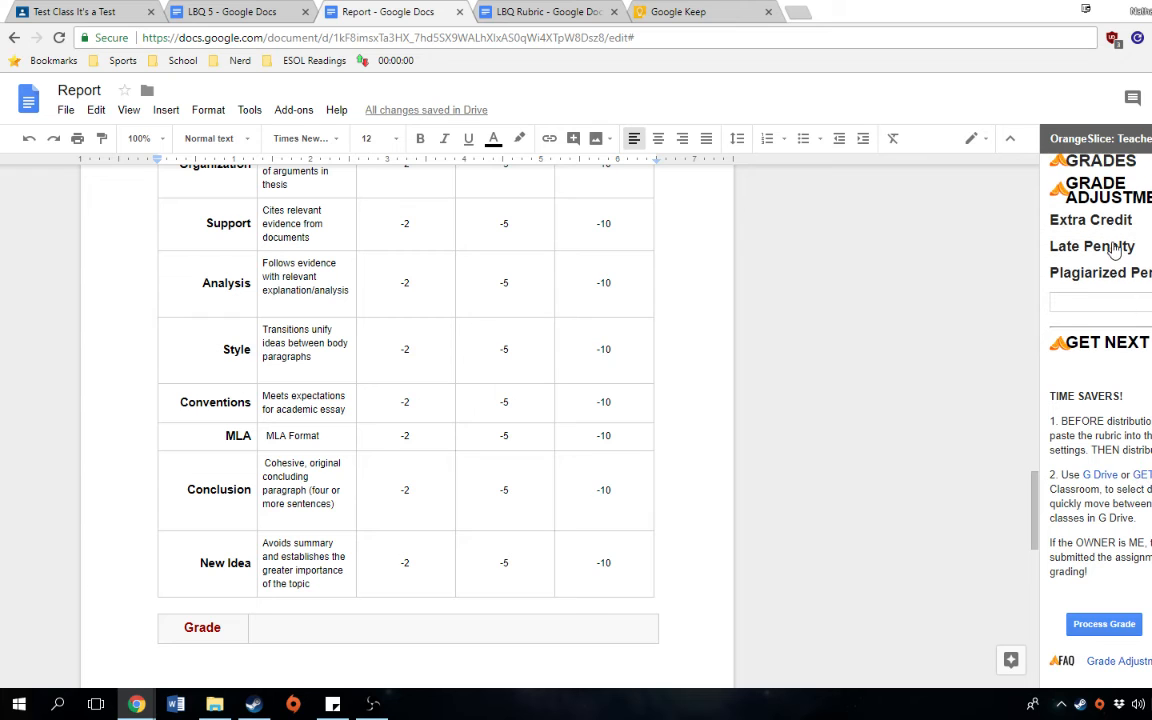
{"action": "scroll", "coordinate": [1118, 300], "scroll_direction": "up", "scroll_amount": 1}
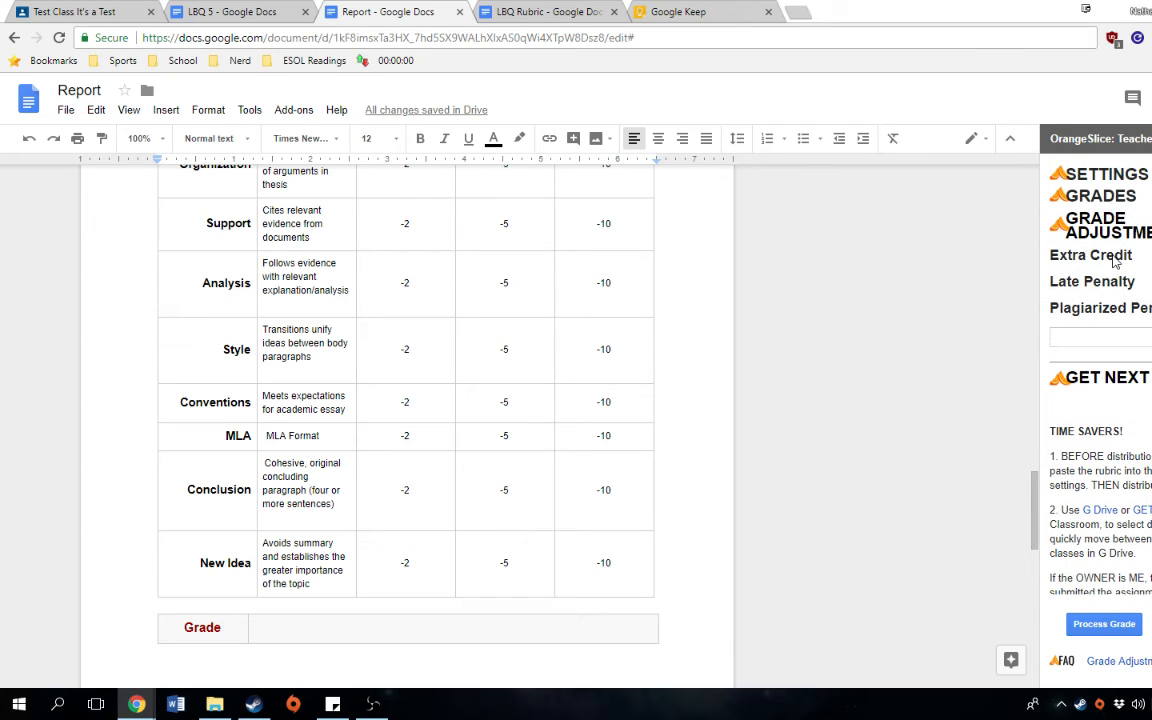
{"action": "left_click", "coordinate": [1094, 340]}
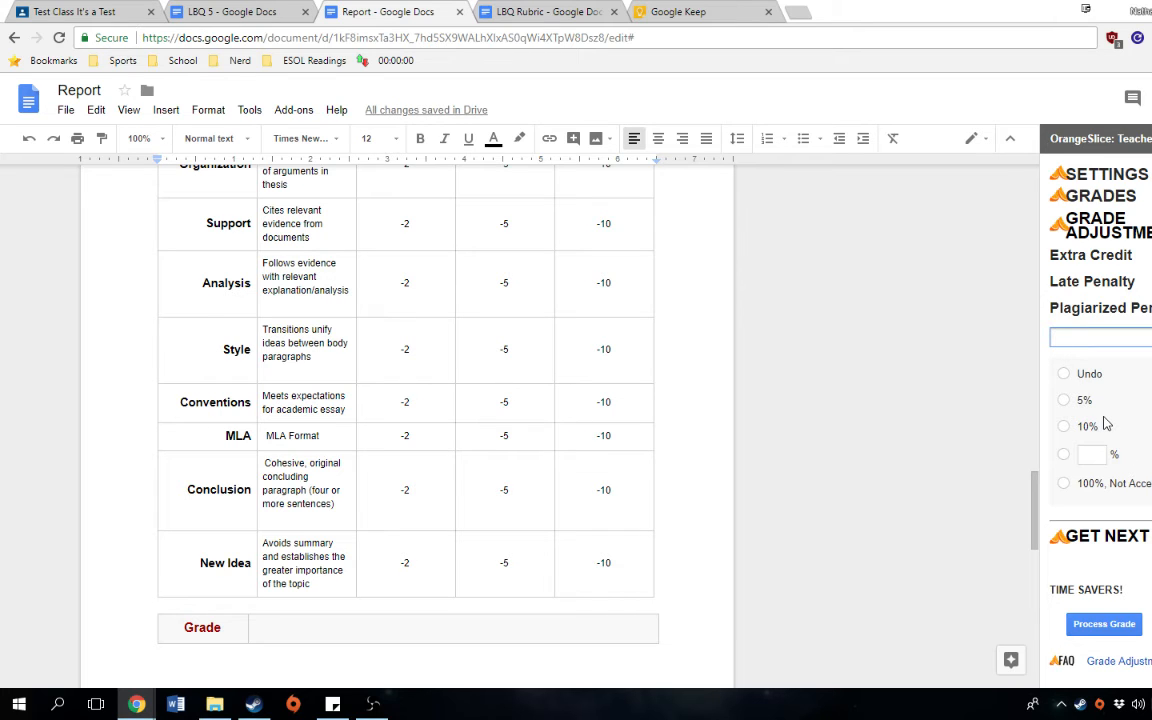
- Try a custom grade adjustment labelled "Not eligible for" at 0%, and reset it with the Undo option
{"action": "type", "text": "Not eligible for"}
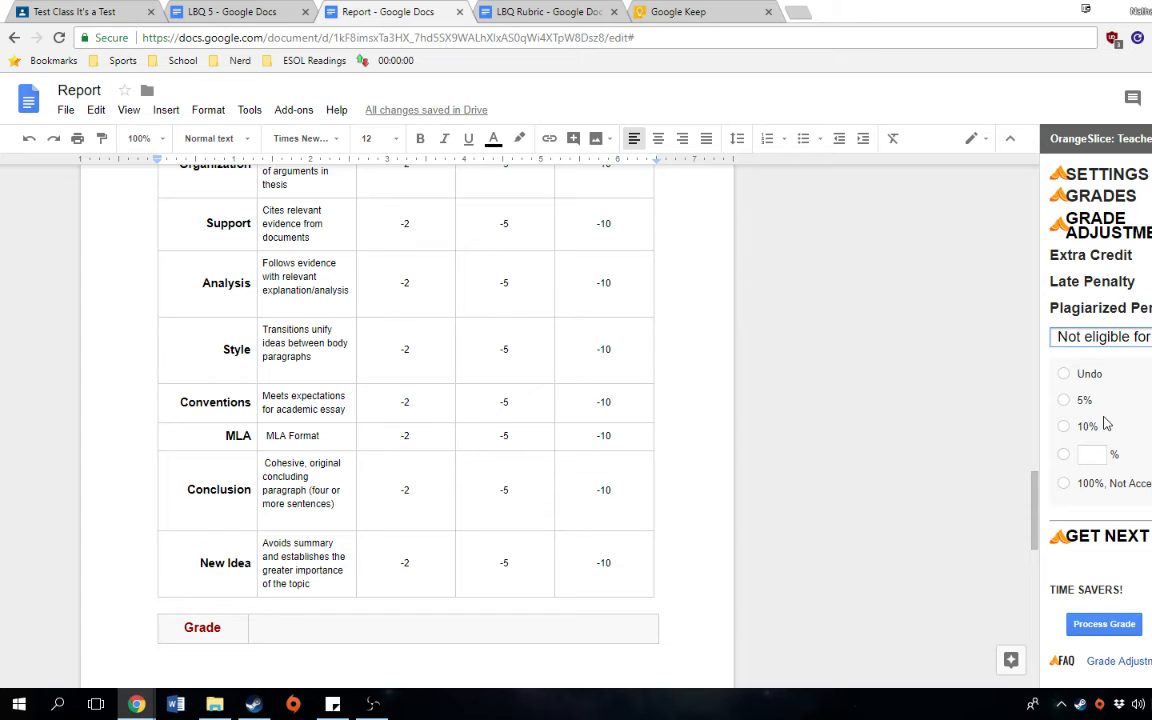
{"action": "left_click", "coordinate": [1072, 456]}
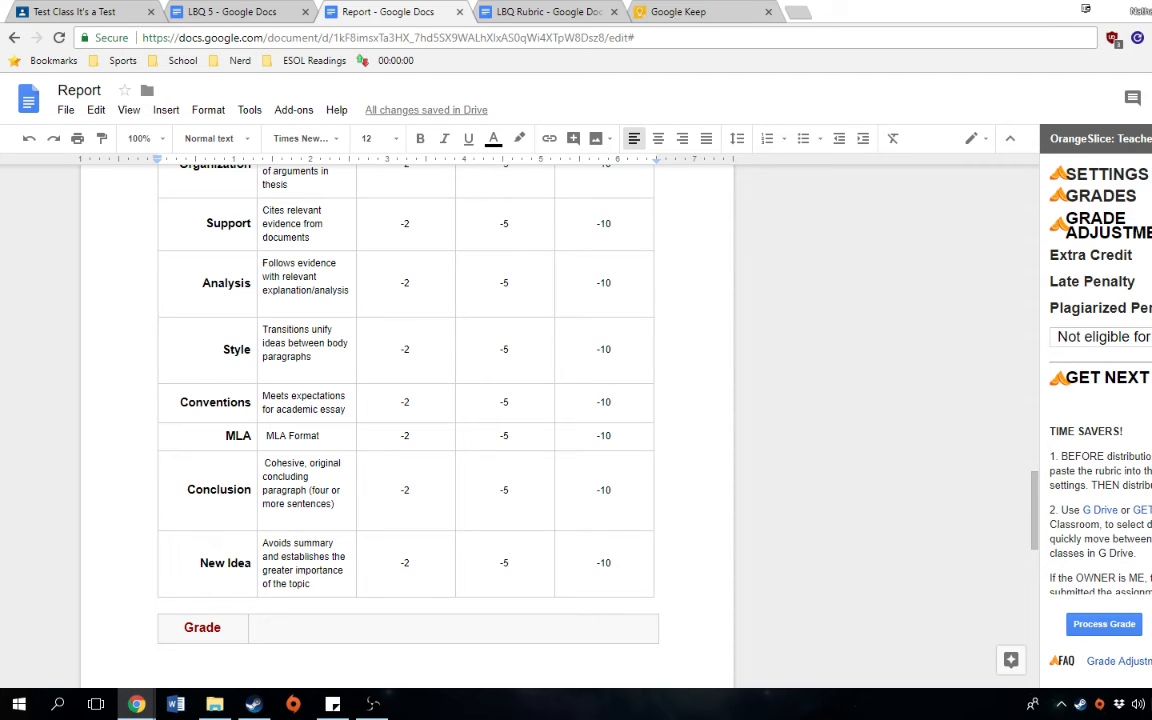
{"action": "left_click", "coordinate": [1110, 337]}
{"action": "left_click", "coordinate": [1081, 461]}
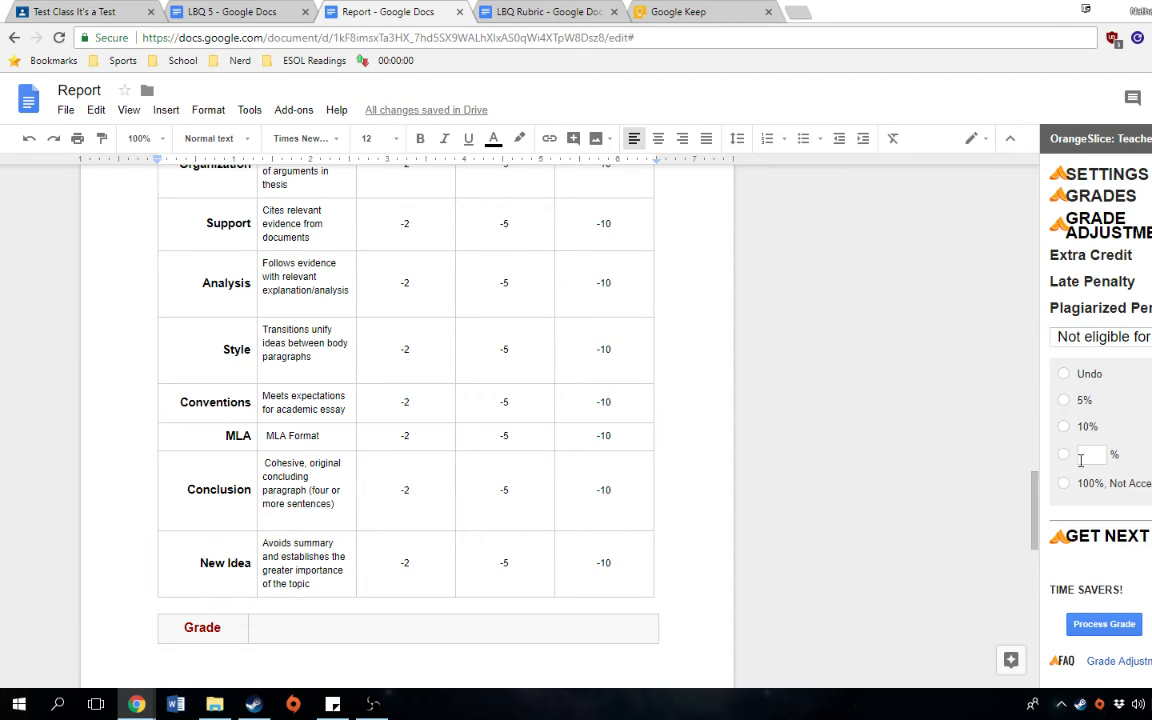
{"action": "left_click", "coordinate": [1089, 454]}
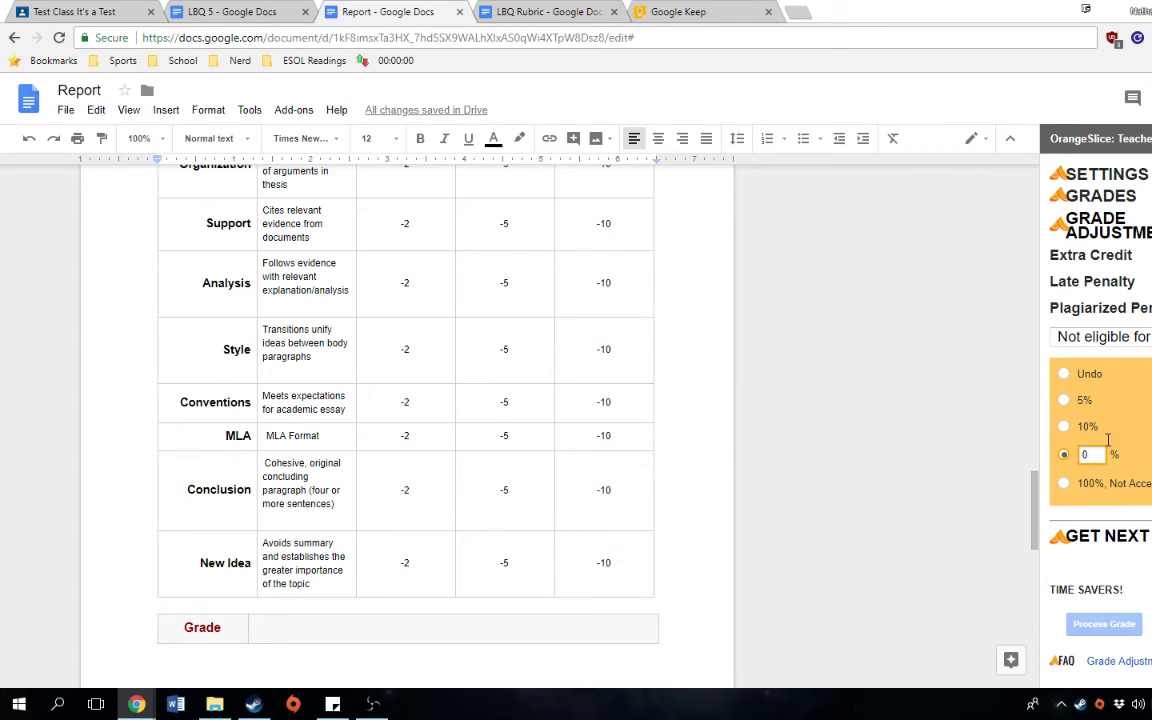
{"action": "left_click", "coordinate": [1064, 374]}
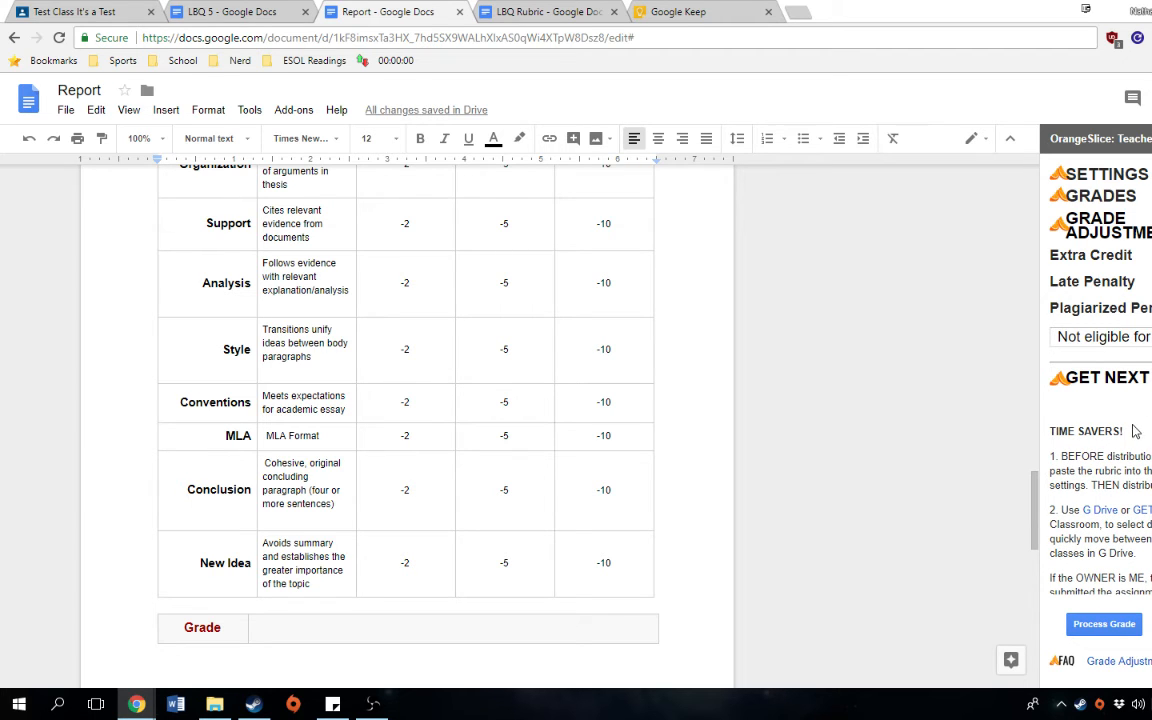
- Add the Conventions comment "You really need to work on compound sentences." in the OrangeSlice grades
{"action": "scroll", "coordinate": [1140, 290], "scroll_direction": "down", "scroll_amount": 1}
{"action": "scroll", "coordinate": [1120, 250], "scroll_direction": "up", "scroll_amount": 1}
{"action": "left_click", "coordinate": [1100, 200]}
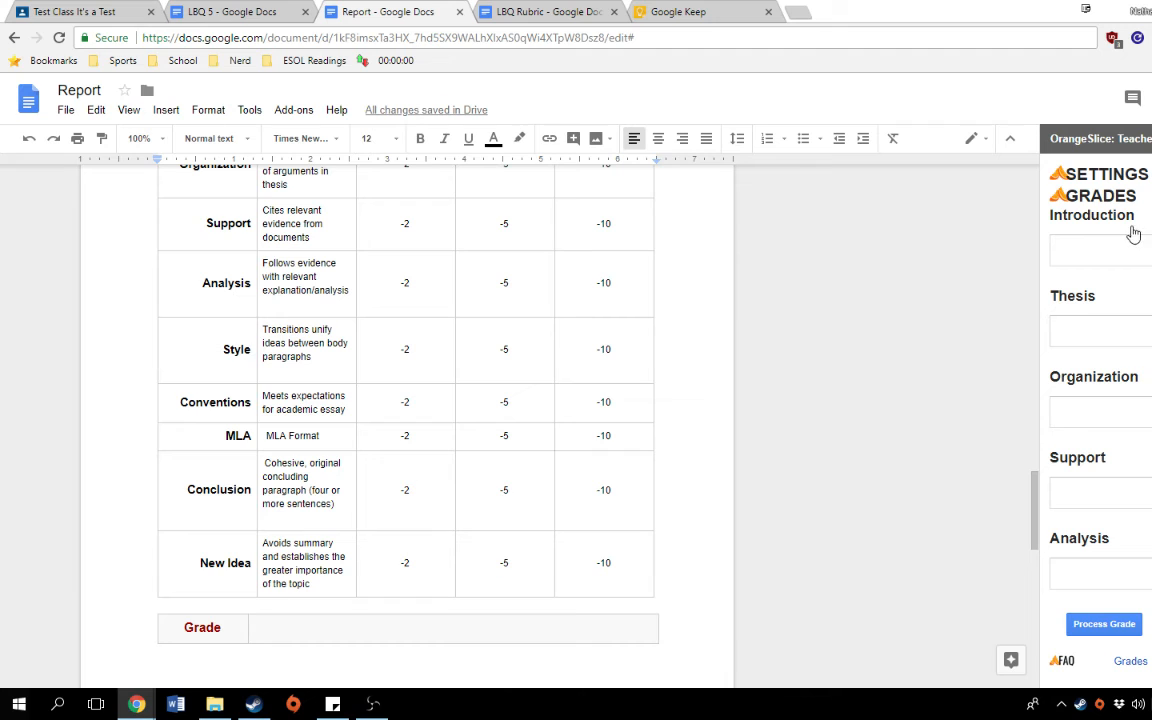
{"action": "scroll", "coordinate": [1118, 440], "scroll_direction": "down", "scroll_amount": 5}
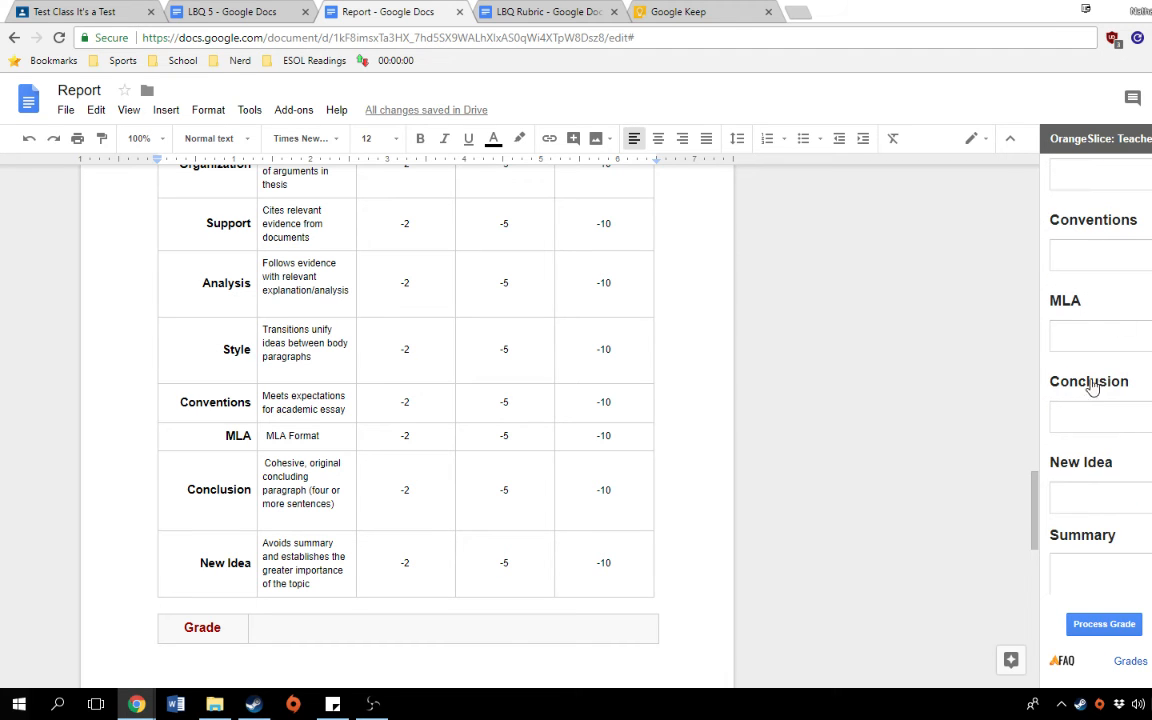
{"action": "left_click", "coordinate": [1107, 257]}
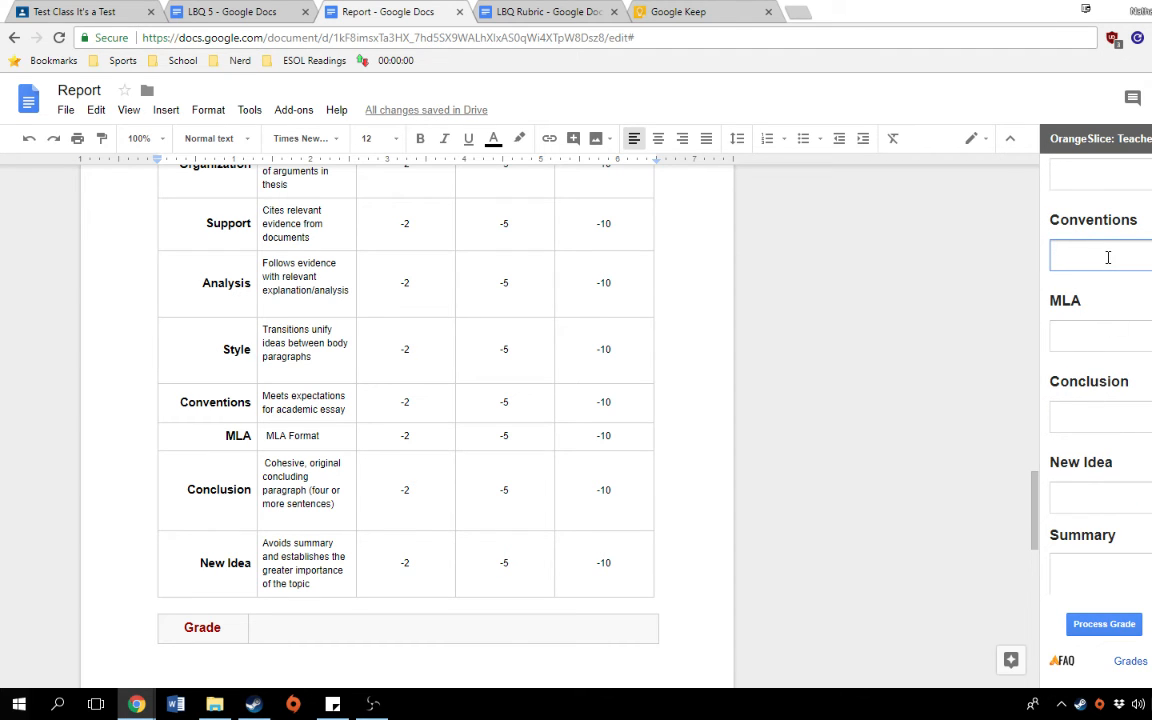
{"action": "type", "text": "You re"}
{"action": "type", "text": "ally need to wo "}
{"action": "type", "text": "sentences."}
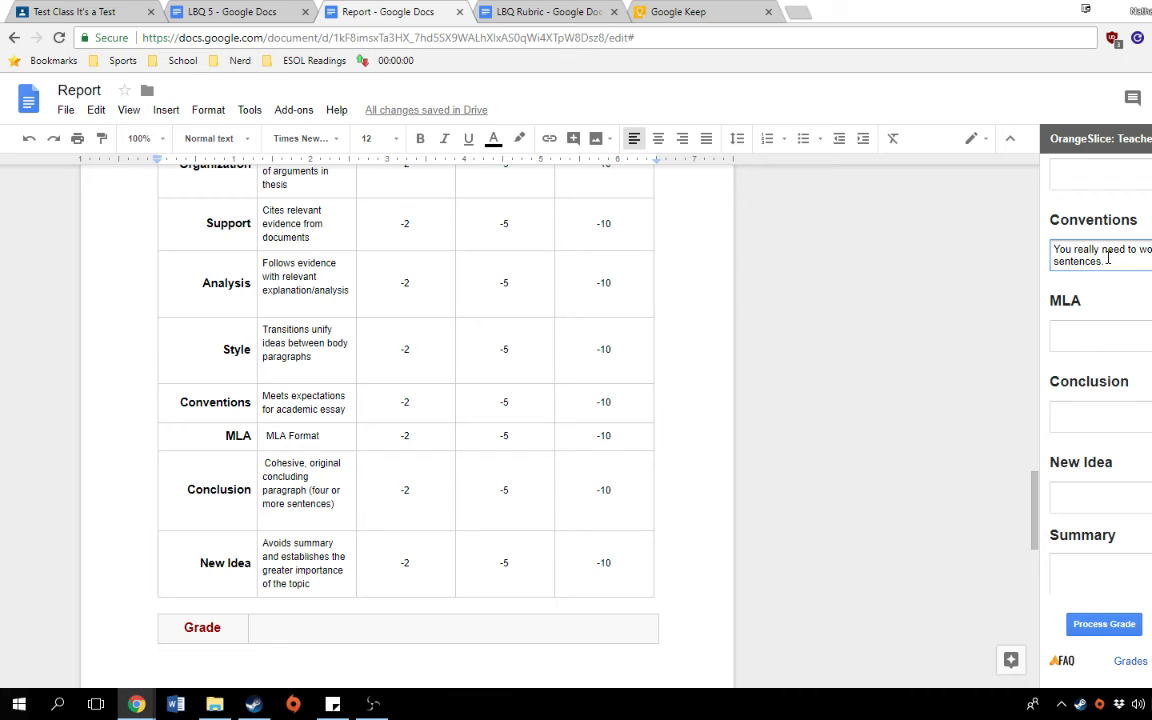
- Process the grade for the report and review the highlighted rubric and the grade summary below it
{"action": "scroll", "coordinate": [1108, 319], "scroll_direction": "down", "scroll_amount": 4}
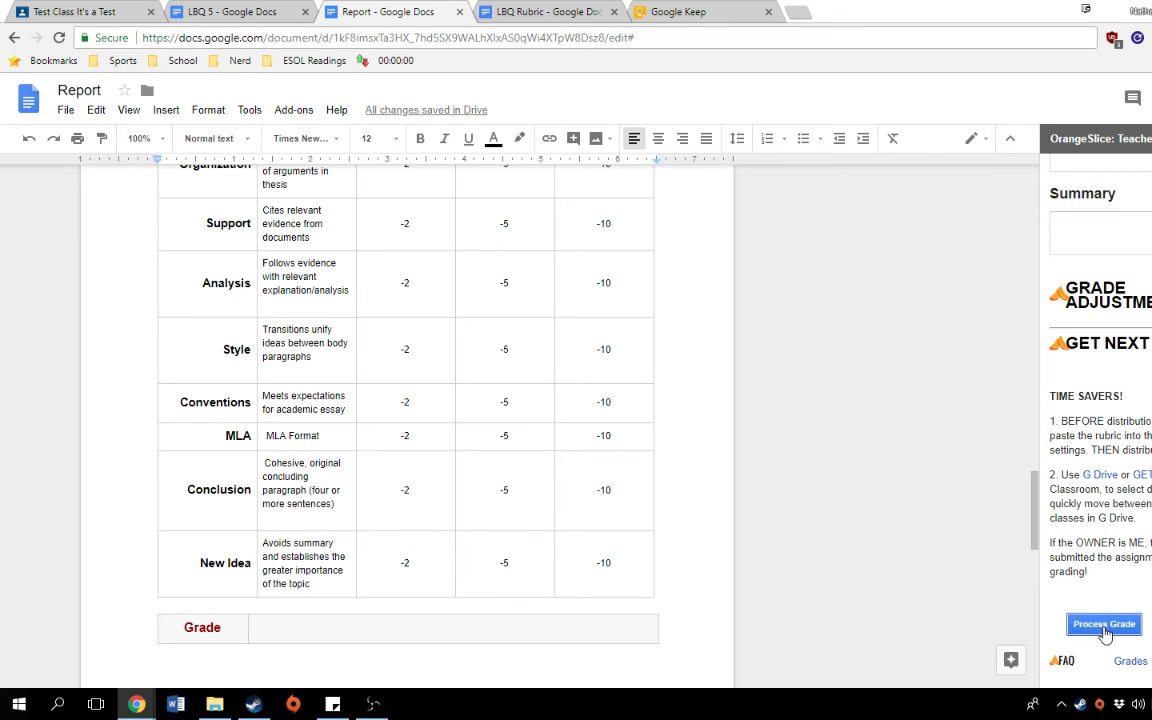
{"action": "left_click", "coordinate": [1105, 627]}
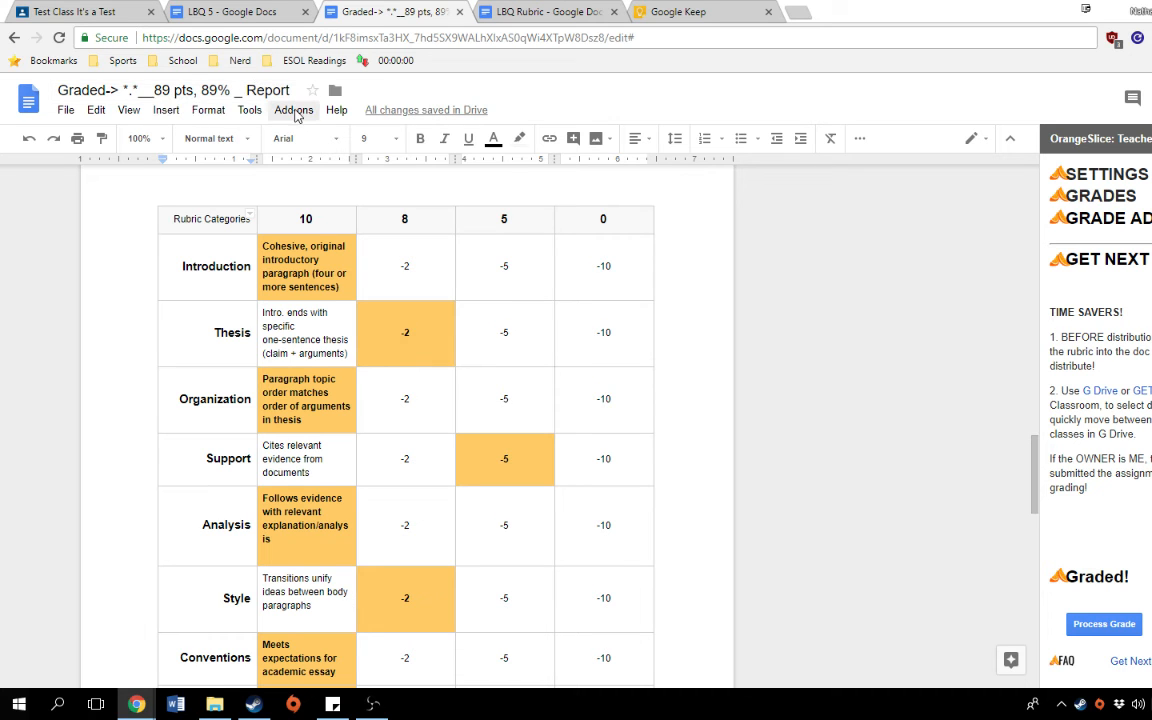
{"action": "scroll", "coordinate": [328, 314], "scroll_direction": "down", "scroll_amount": 1}
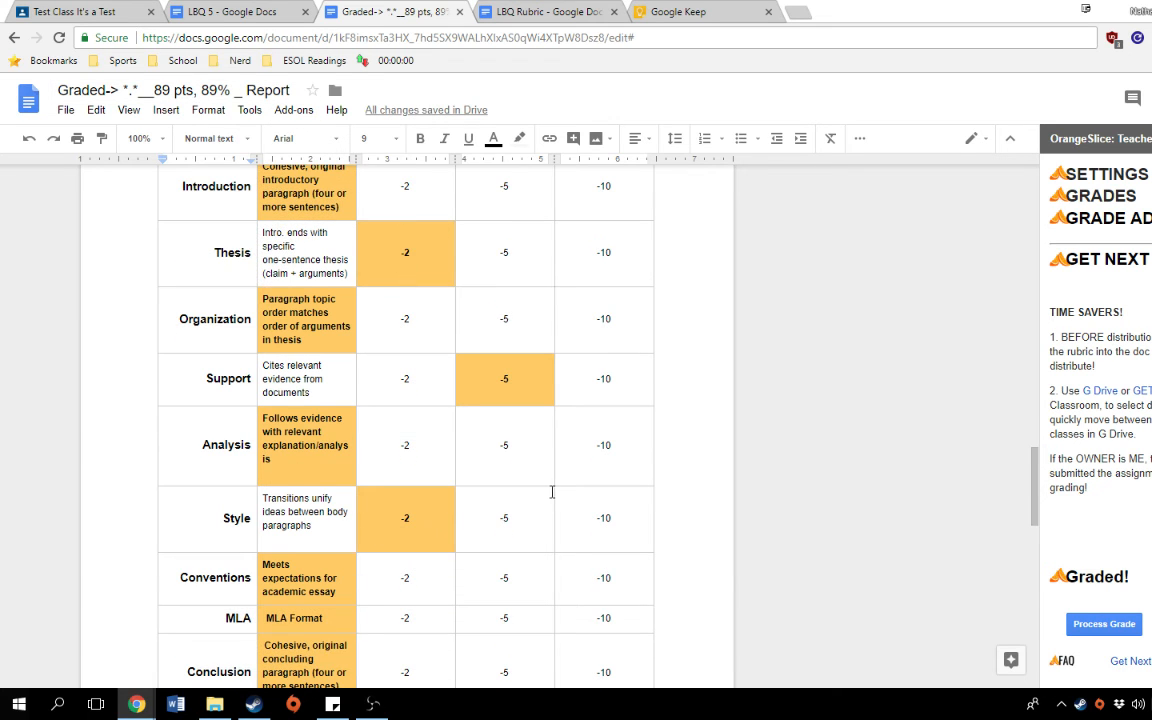
{"action": "scroll", "coordinate": [402, 394], "scroll_direction": "down", "scroll_amount": 5}
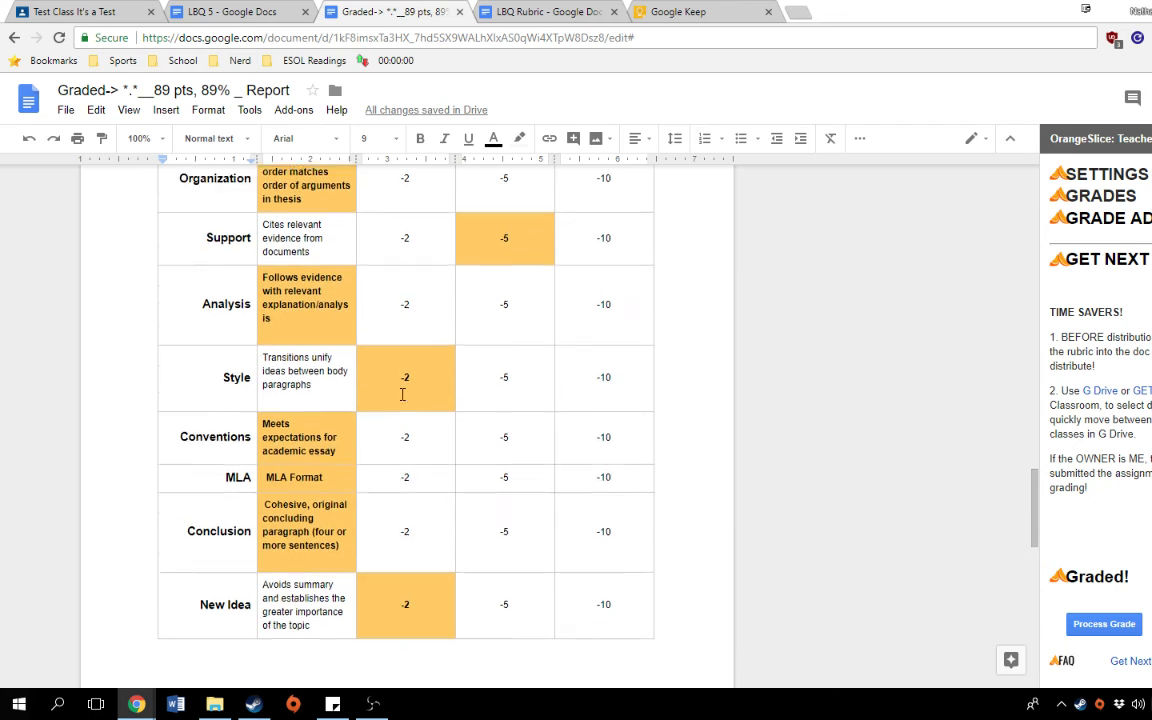
{"action": "scroll", "coordinate": [399, 394], "scroll_direction": "down", "scroll_amount": 3}
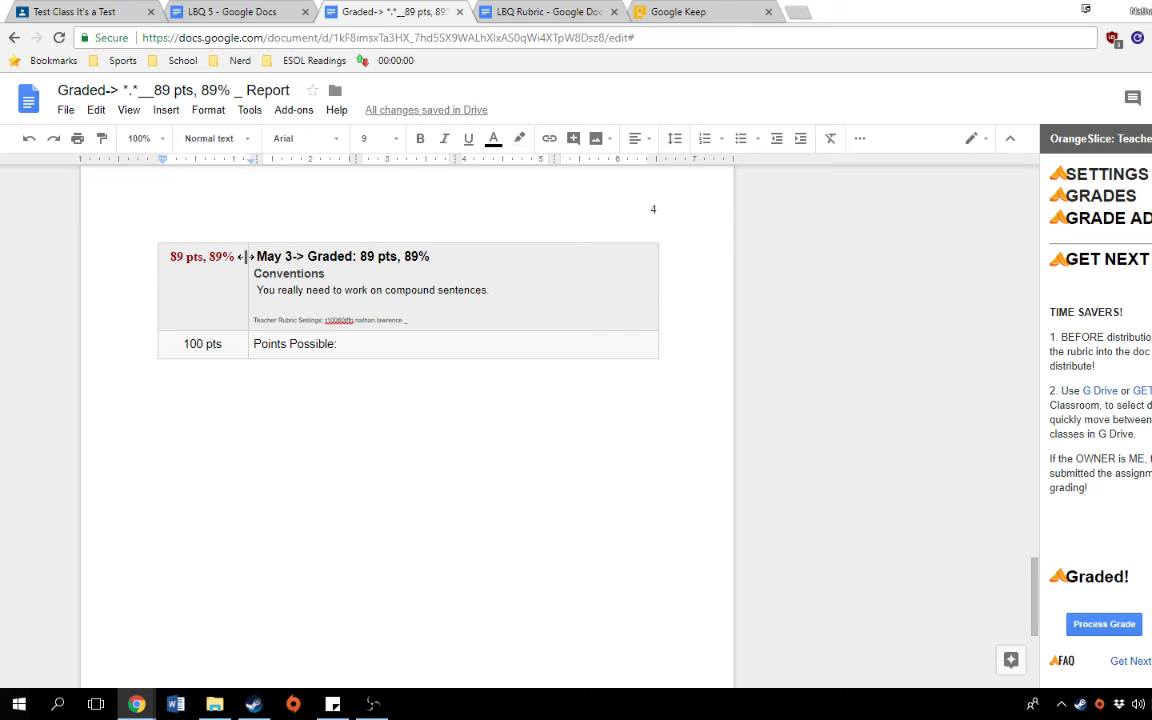
{"action": "left_click_drag", "start_coordinate": [244, 257], "coordinate": [389, 258]}
{"action": "left_click", "coordinate": [389, 258]}
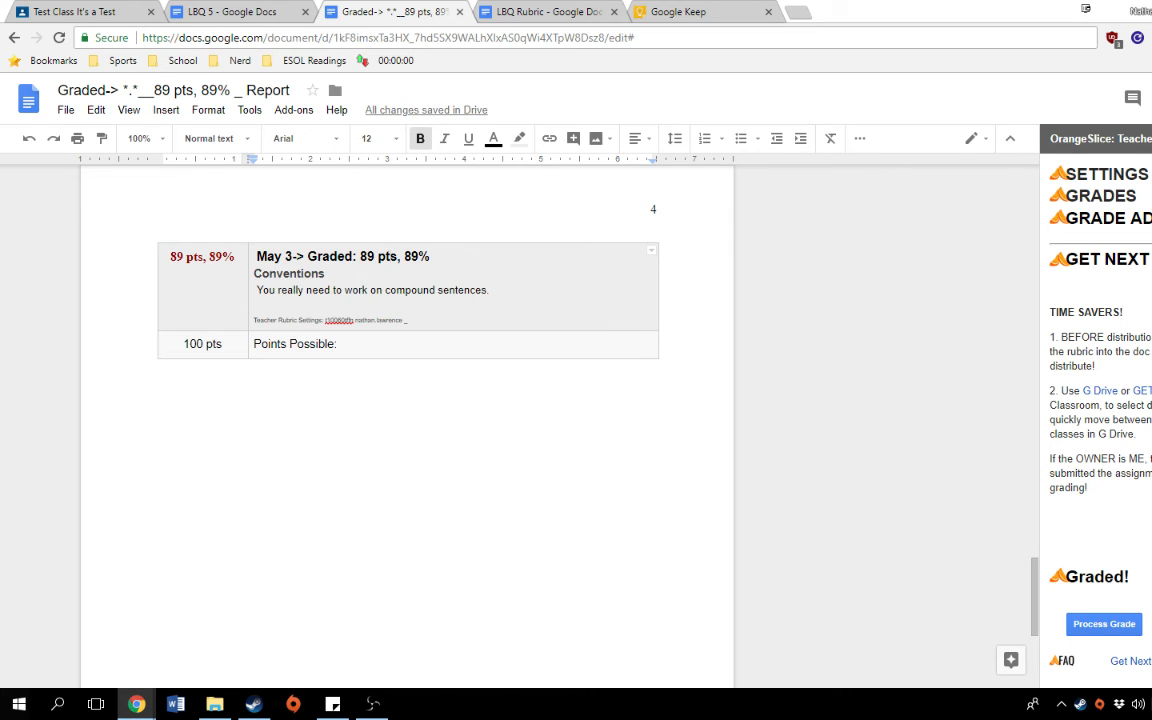
- Set the Thesis score to 10 in the OrangeSlice grades and check the Introduction score
{"action": "left_click", "coordinate": [1118, 177]}
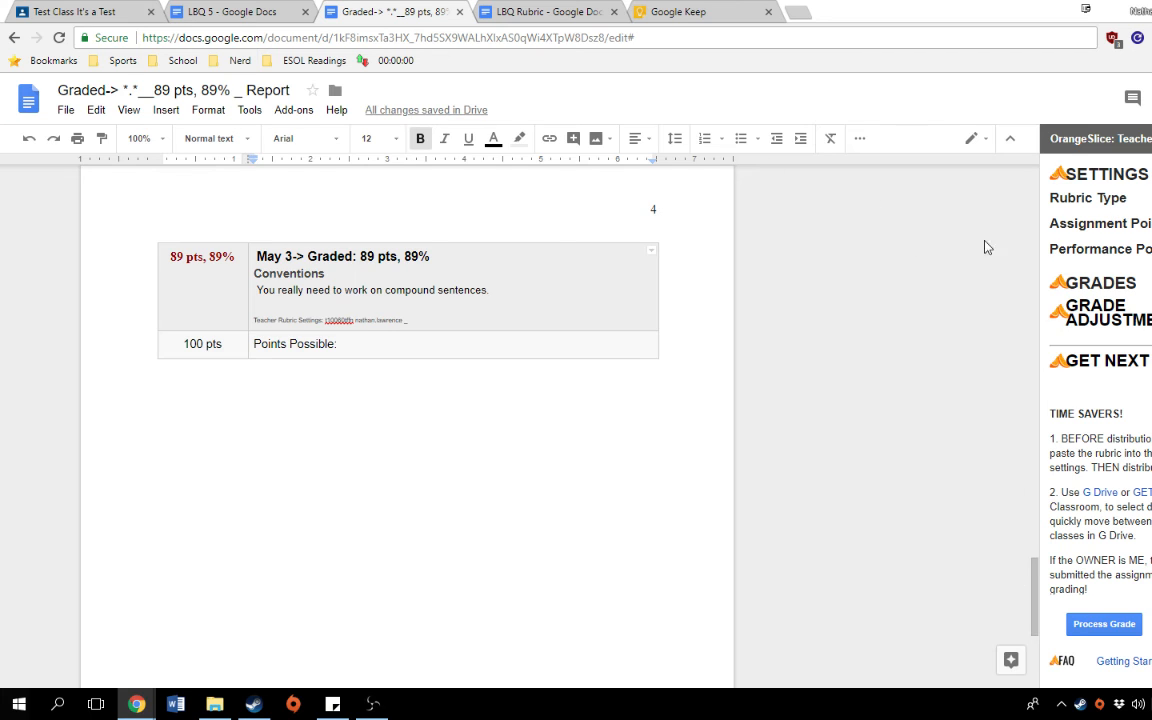
{"action": "left_click", "coordinate": [1103, 284]}
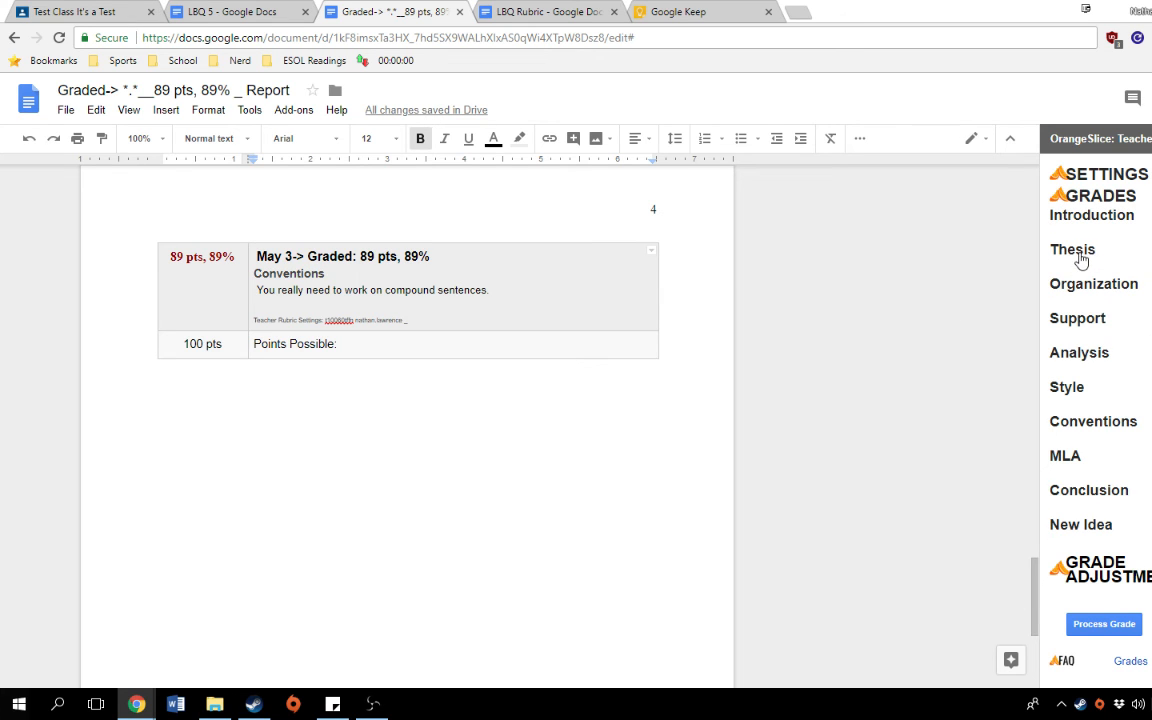
{"action": "left_click", "coordinate": [1080, 254]}
{"action": "left_click", "coordinate": [1062, 285]}
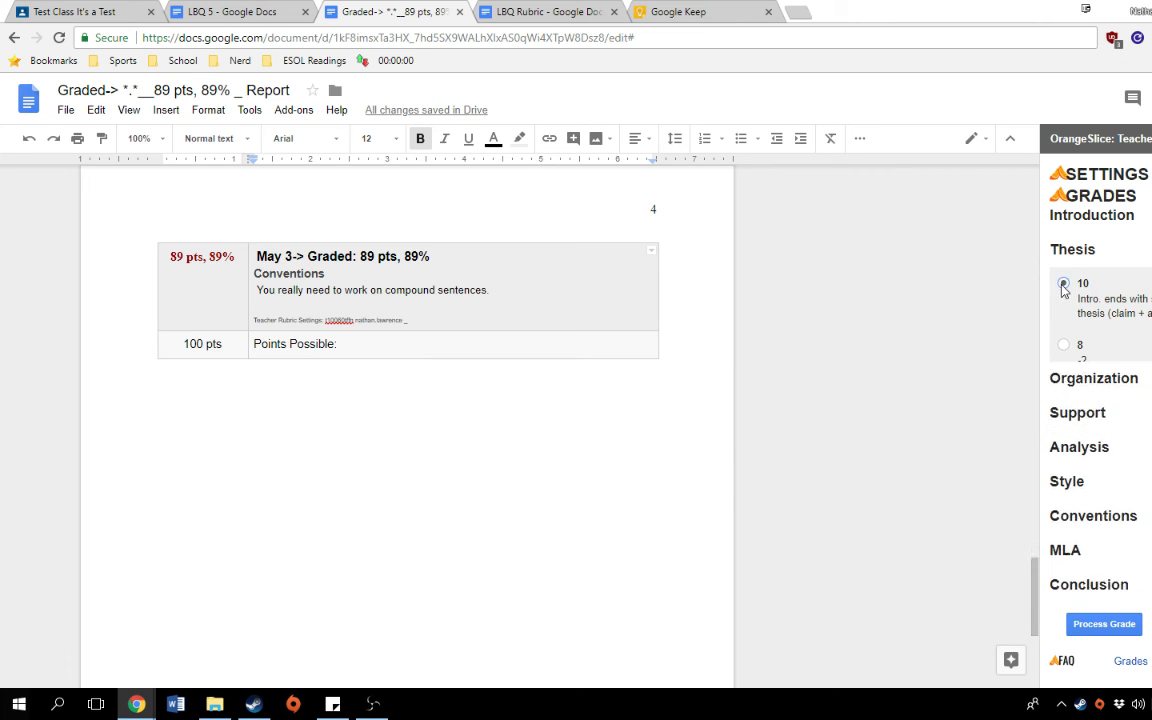
{"action": "left_click", "coordinate": [1074, 219]}
{"action": "left_click", "coordinate": [1075, 222]}
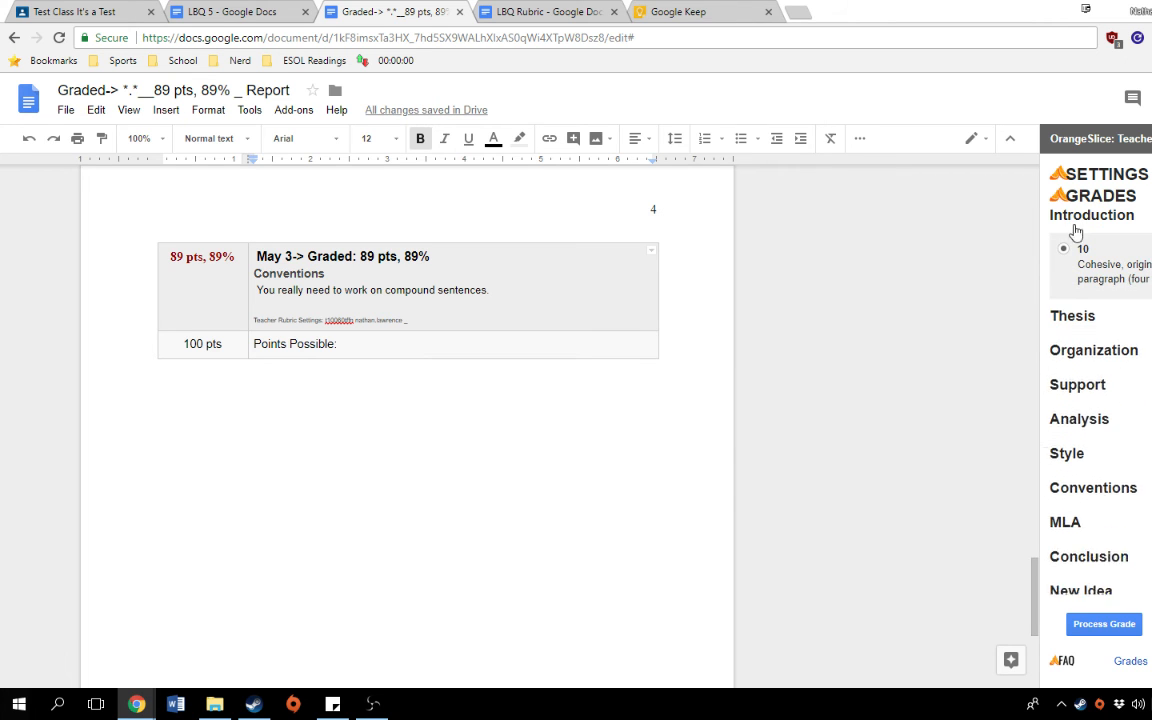
- Check the scored rubric table in the document and set the Support score to 10
{"action": "scroll", "coordinate": [670, 415], "scroll_direction": "up", "scroll_amount": 3}
{"action": "scroll", "coordinate": [656, 395], "scroll_direction": "up", "scroll_amount": 5}
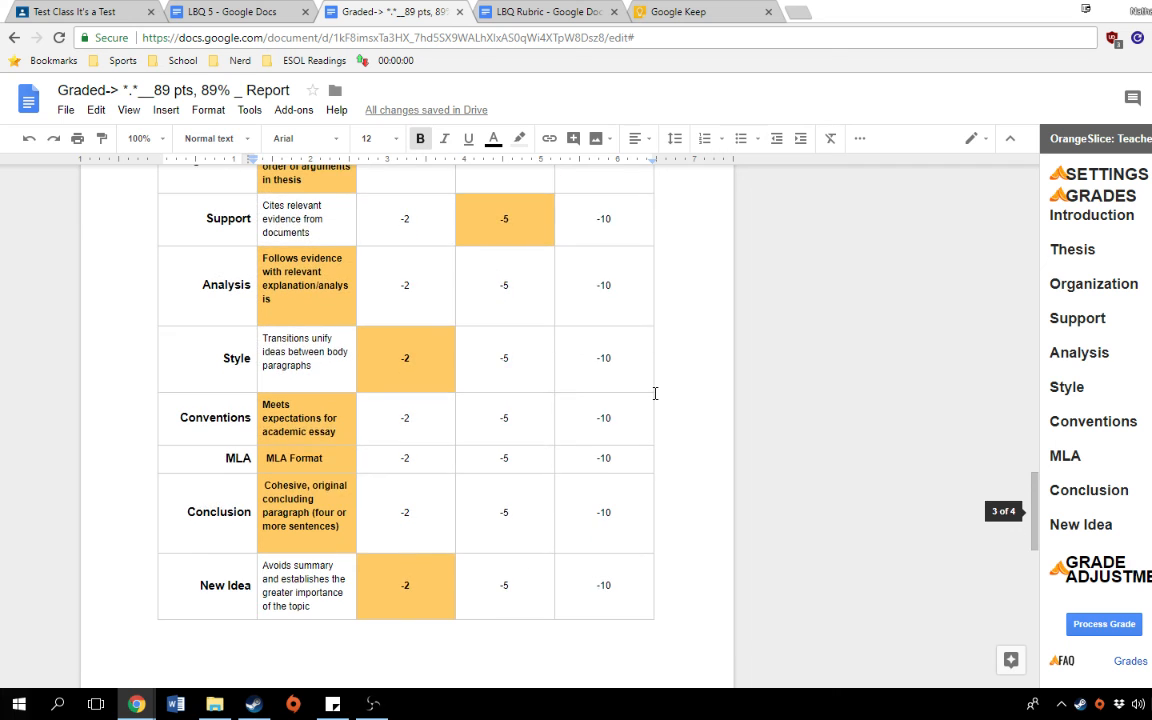
{"action": "scroll", "coordinate": [655, 393], "scroll_direction": "down", "scroll_amount": 3}
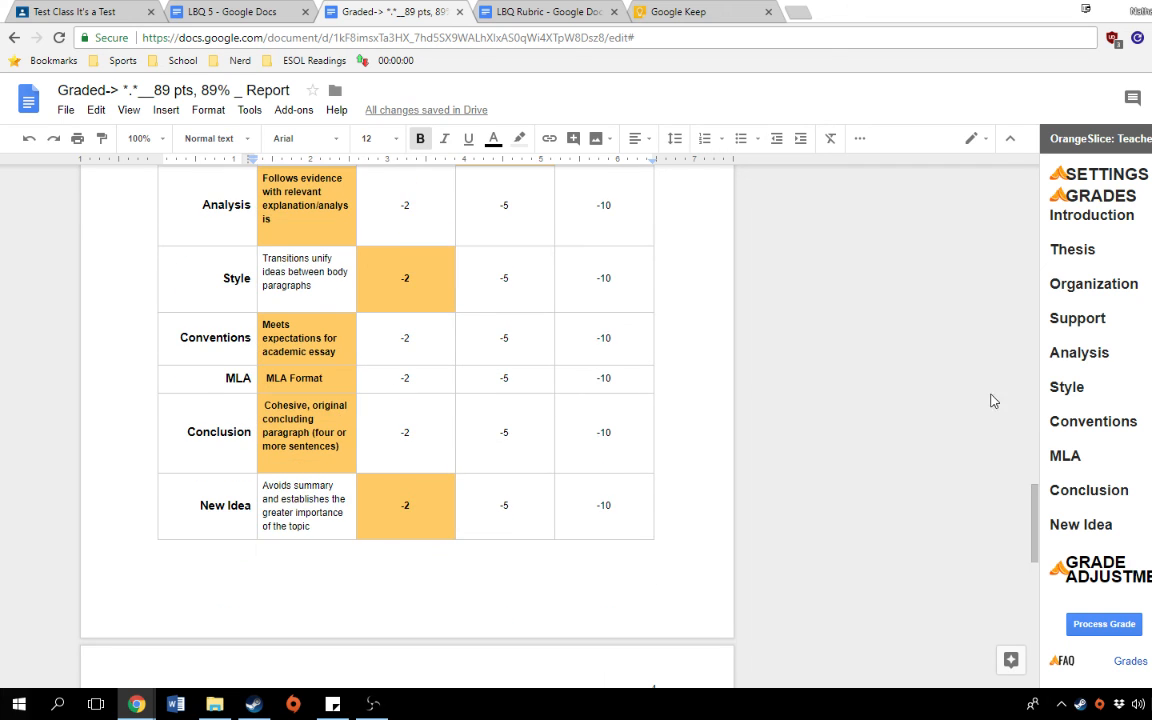
{"action": "left_click", "coordinate": [1097, 330]}
{"action": "scroll", "coordinate": [766, 555], "scroll_direction": "down", "scroll_amount": 5}
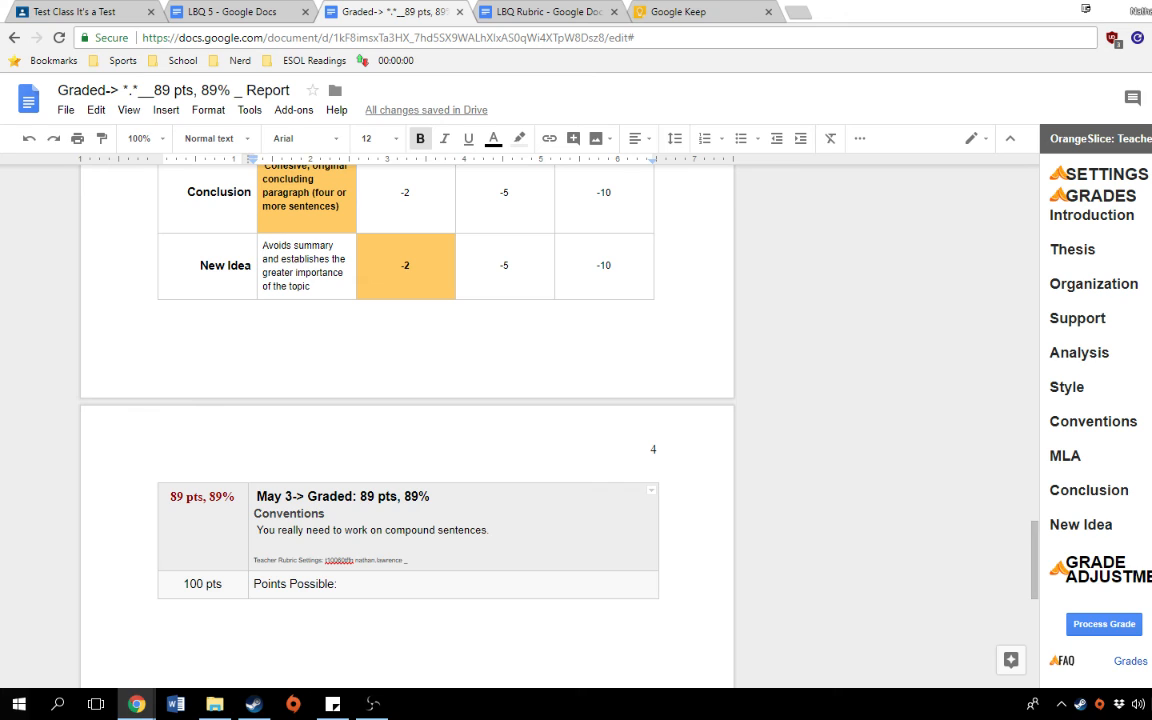
- Process the revised scores and review the Student Growth Table in the Grade section
{"action": "left_click", "coordinate": [1104, 623]}
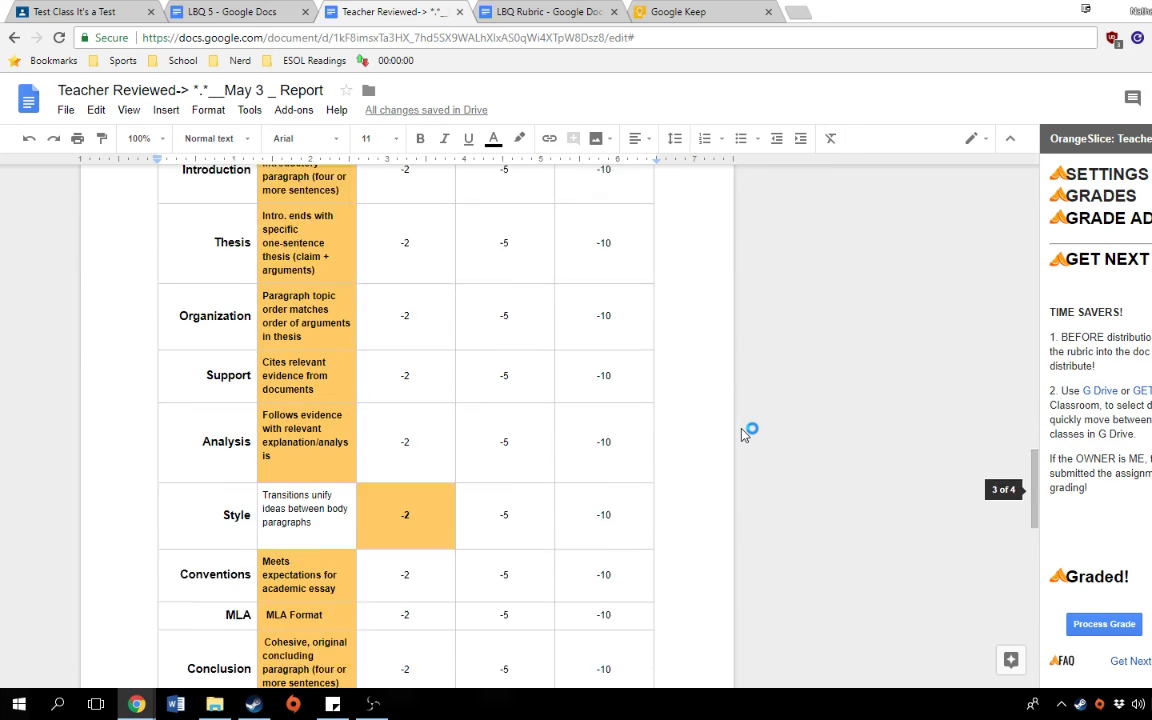
{"action": "scroll", "coordinate": [720, 432], "scroll_direction": "down", "scroll_amount": 5}
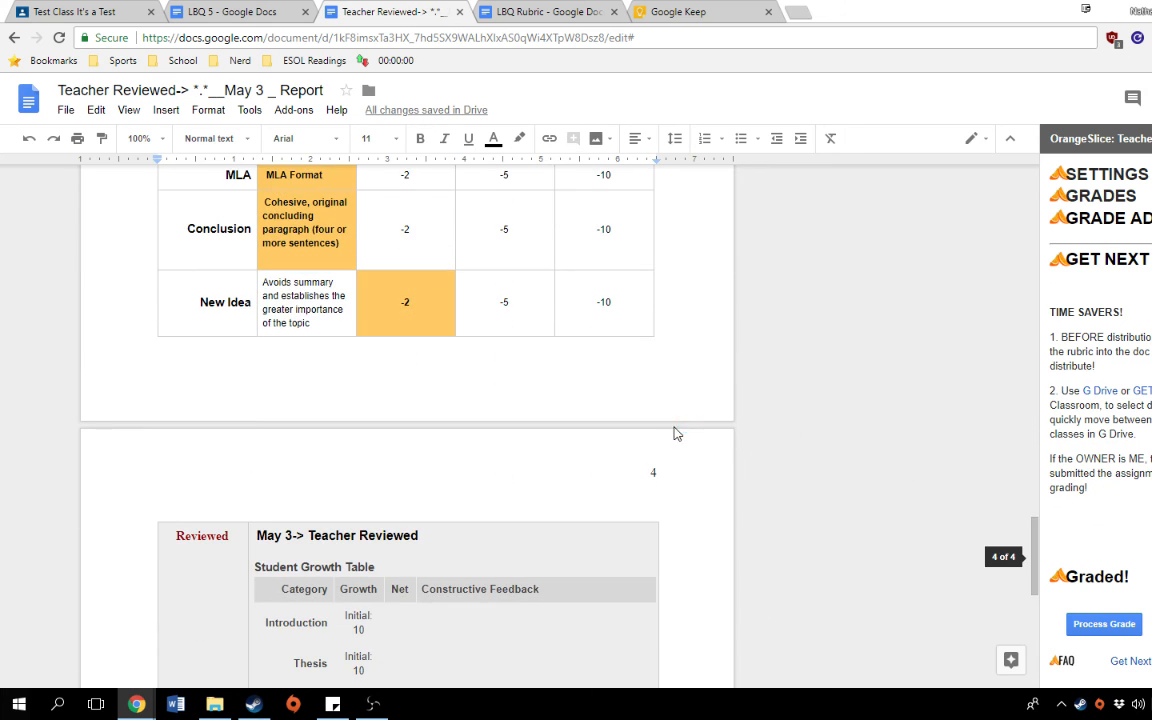
{"action": "scroll", "coordinate": [674, 433], "scroll_direction": "down", "scroll_amount": 4}
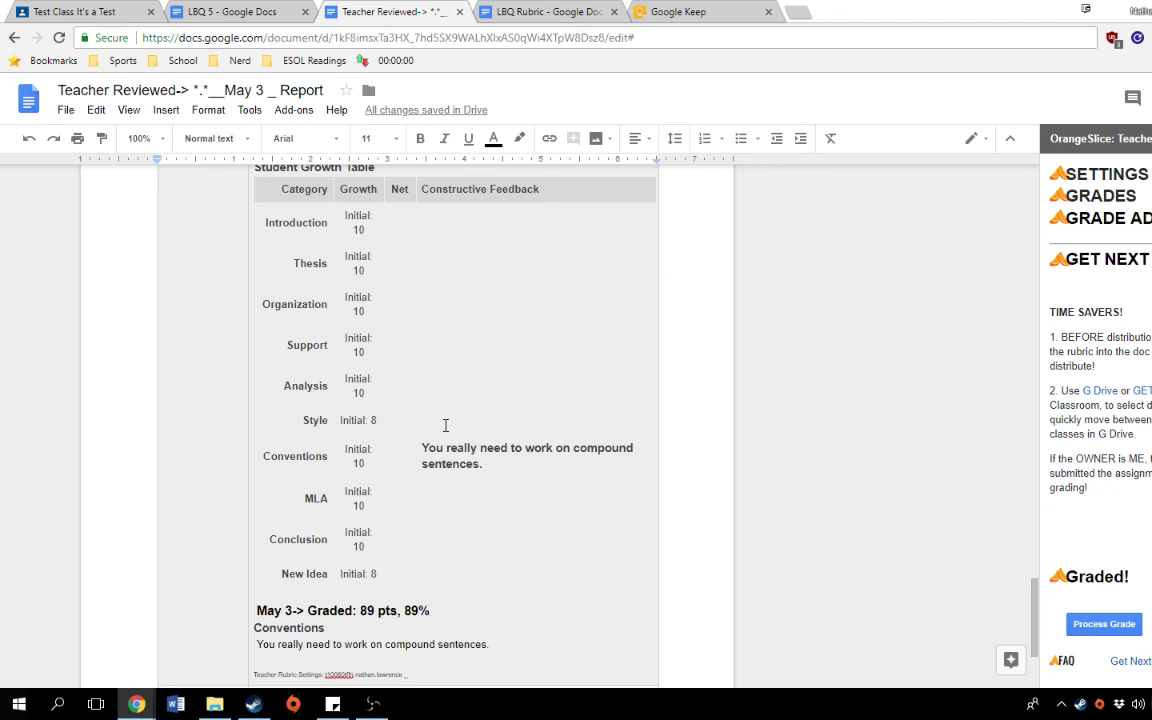
{"action": "scroll", "coordinate": [442, 427], "scroll_direction": "up", "scroll_amount": 3}
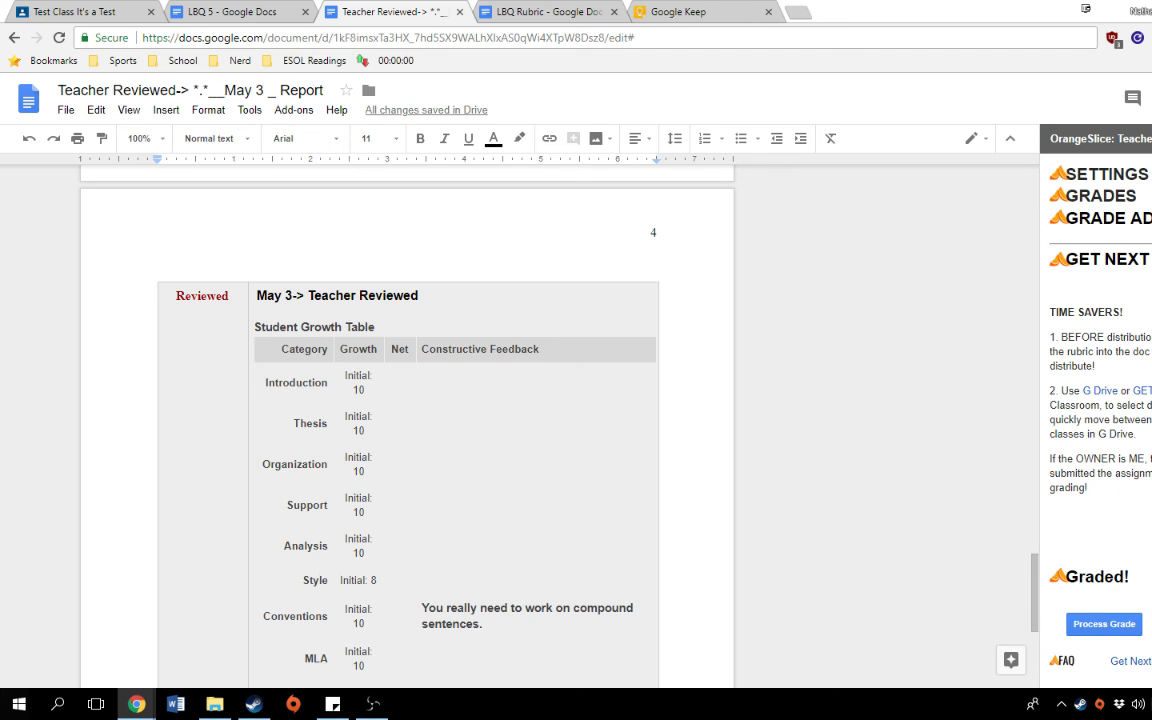
- Process the grade again to finalize the revised score and review the report back up to its first-page comments
{"action": "left_click", "coordinate": [1110, 634]}
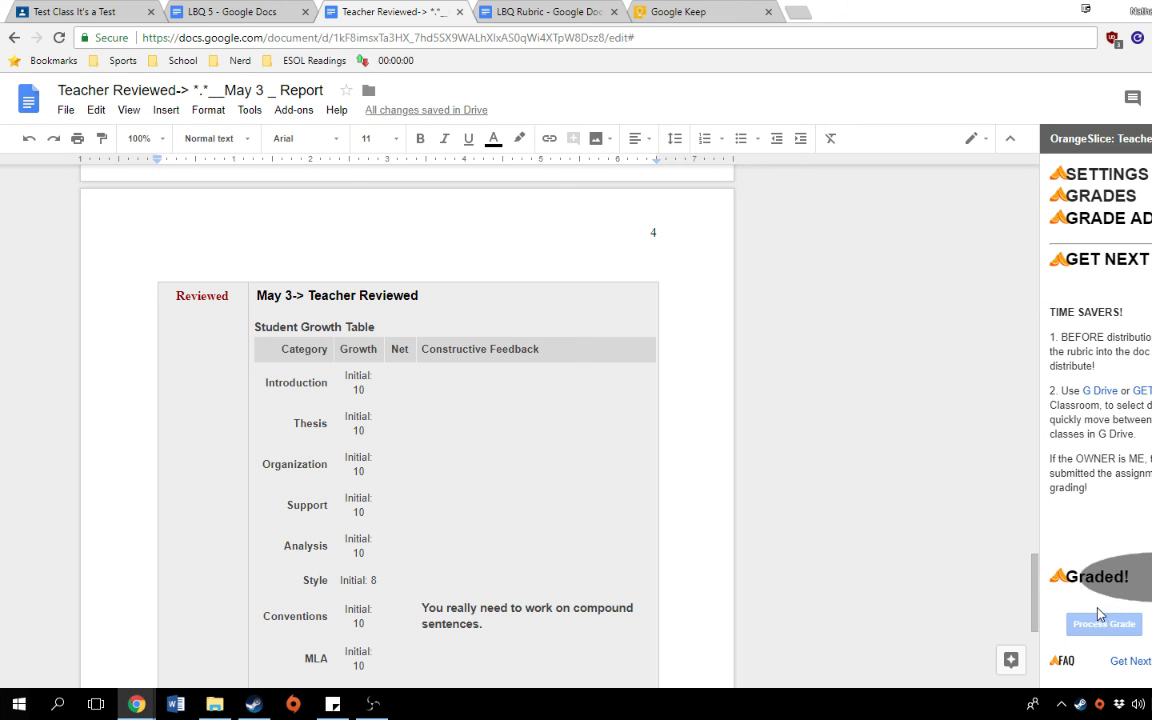
{"action": "scroll", "coordinate": [806, 556], "scroll_direction": "down", "scroll_amount": 4}
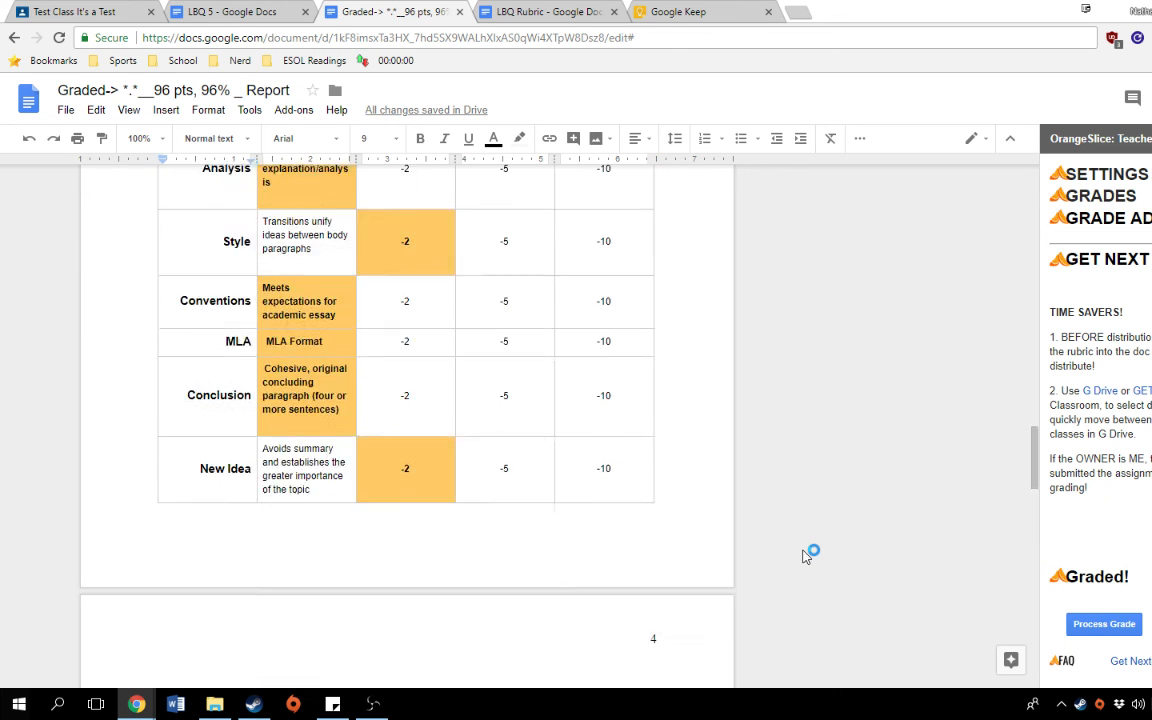
{"action": "scroll", "coordinate": [808, 555], "scroll_direction": "up", "scroll_amount": 10}
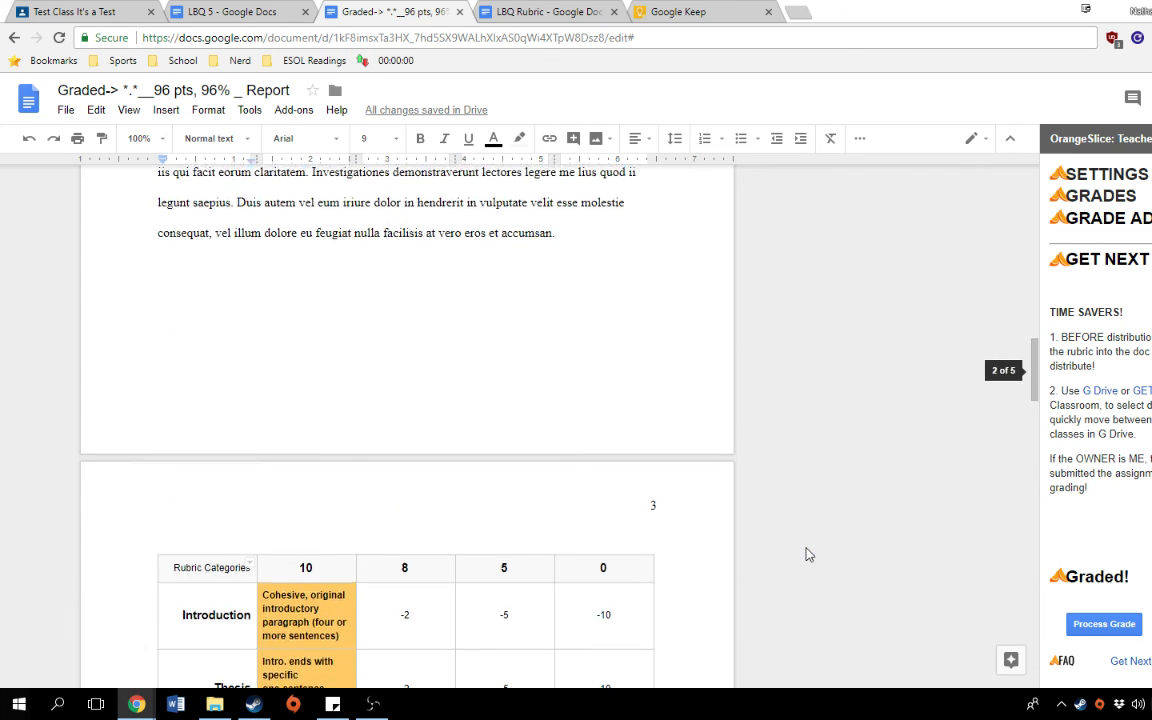
{"action": "scroll", "coordinate": [809, 554], "scroll_direction": "up", "scroll_amount": 10}
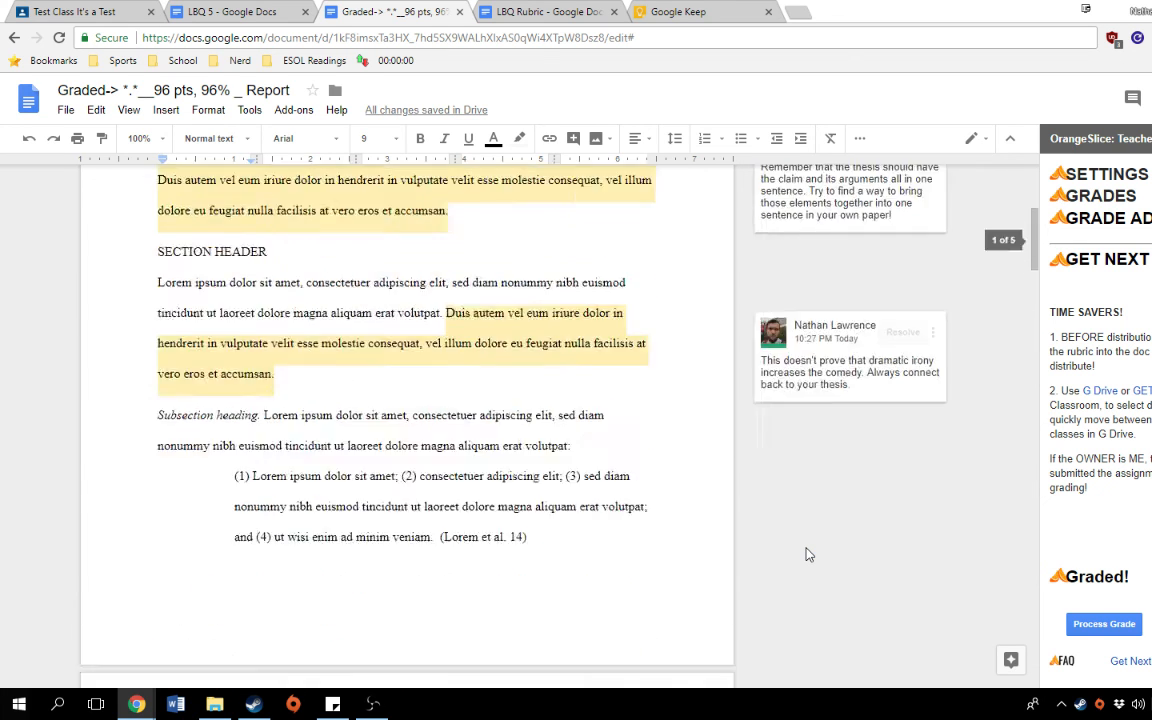
{"action": "scroll", "coordinate": [809, 554], "scroll_direction": "up", "scroll_amount": 3}
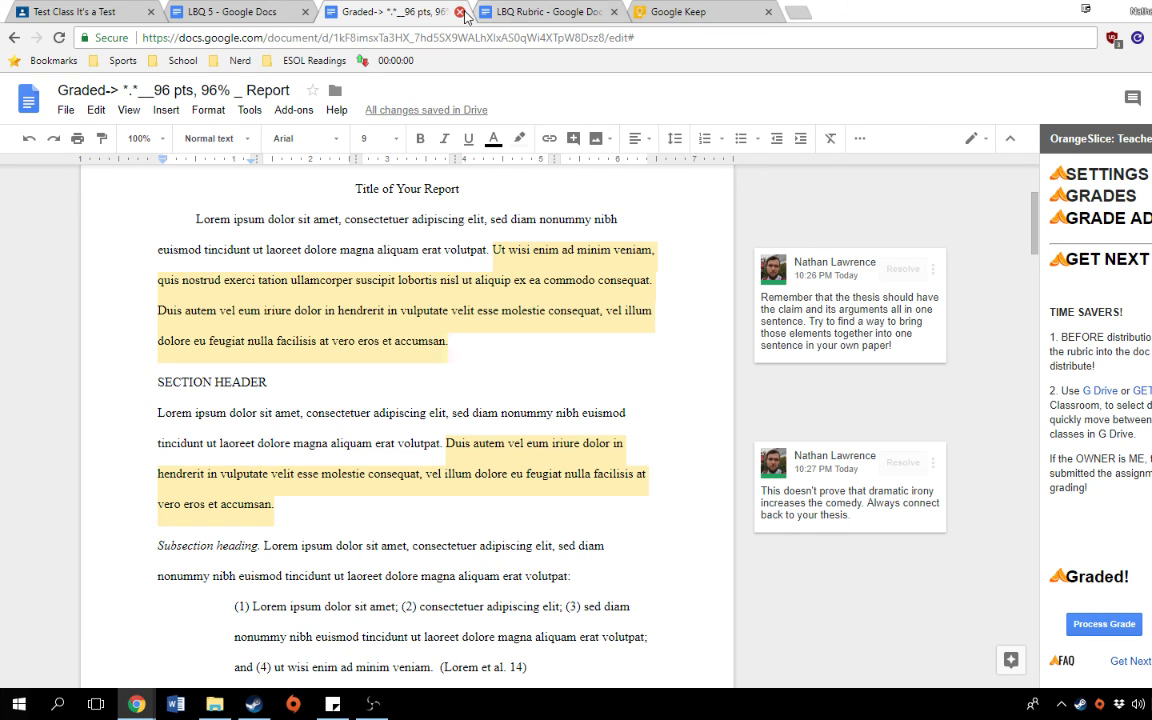
{"action": "left_click", "coordinate": [372, 704]}
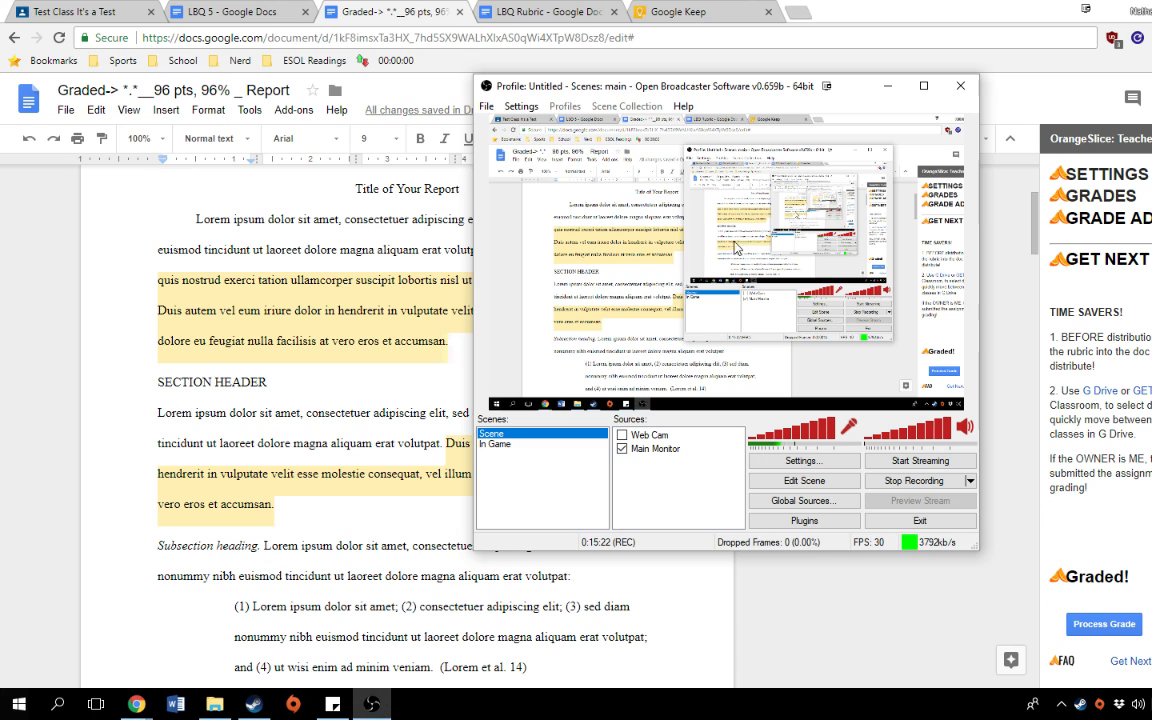